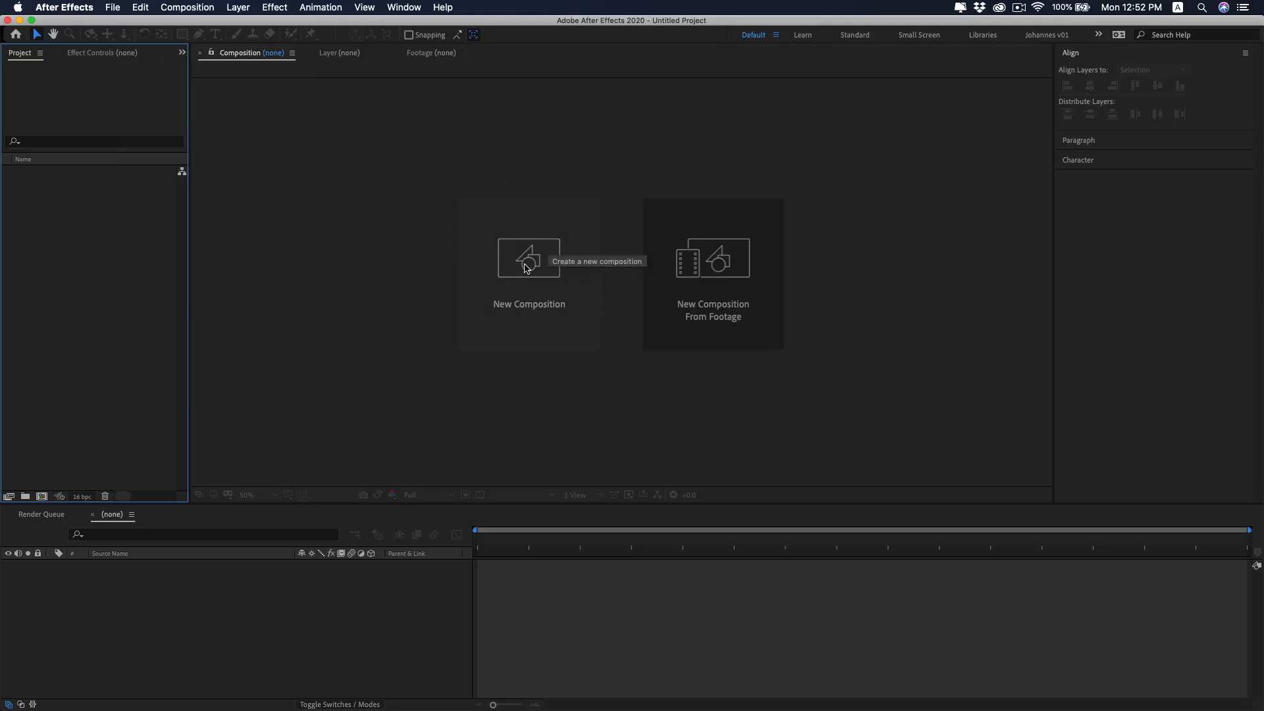
Create a 1920 x 1080 composition named AE basics at 24 fps with a duration of 0:00:10:00 and a white background.
left_click(491, 255)
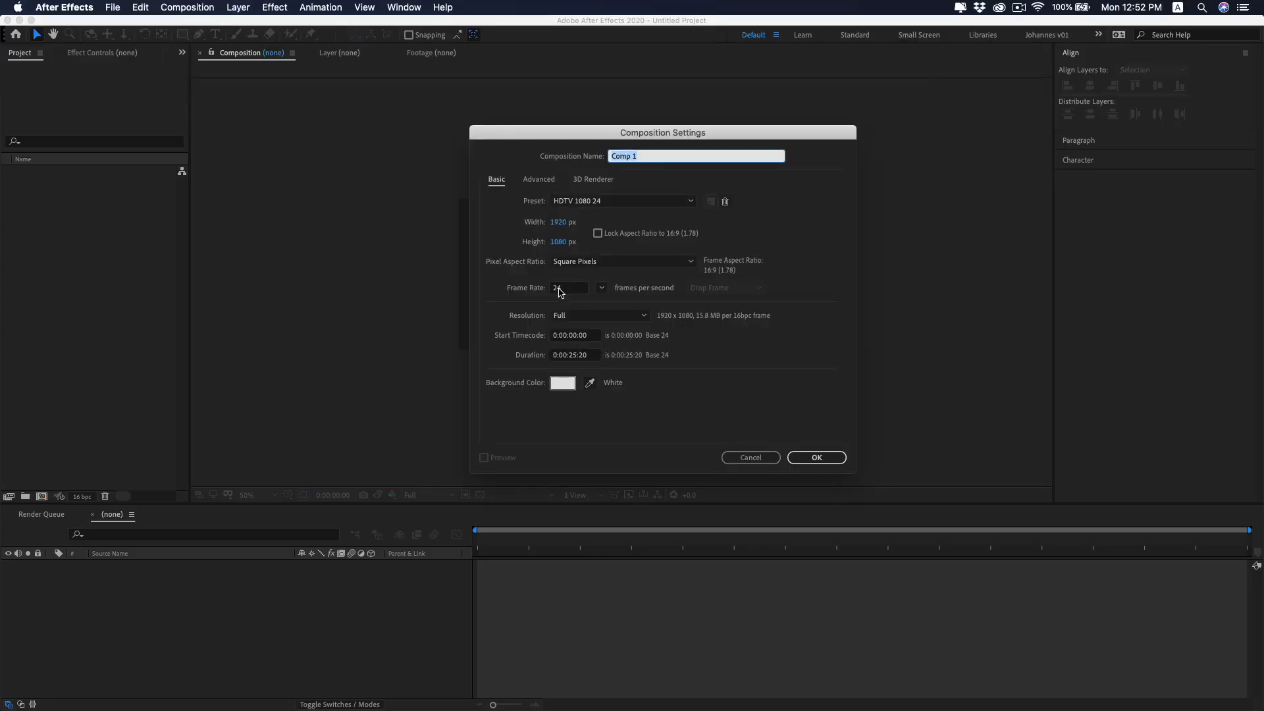
left_click(575, 355)
type("1000")
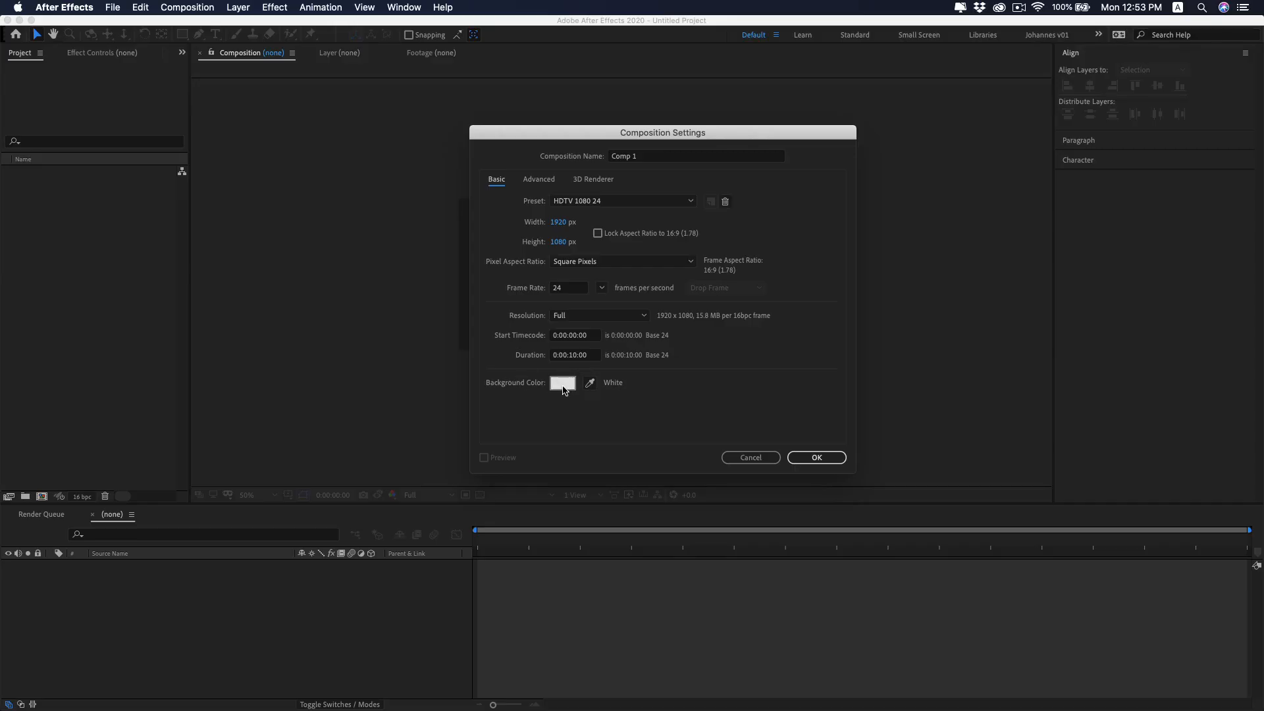
left_click(817, 457)
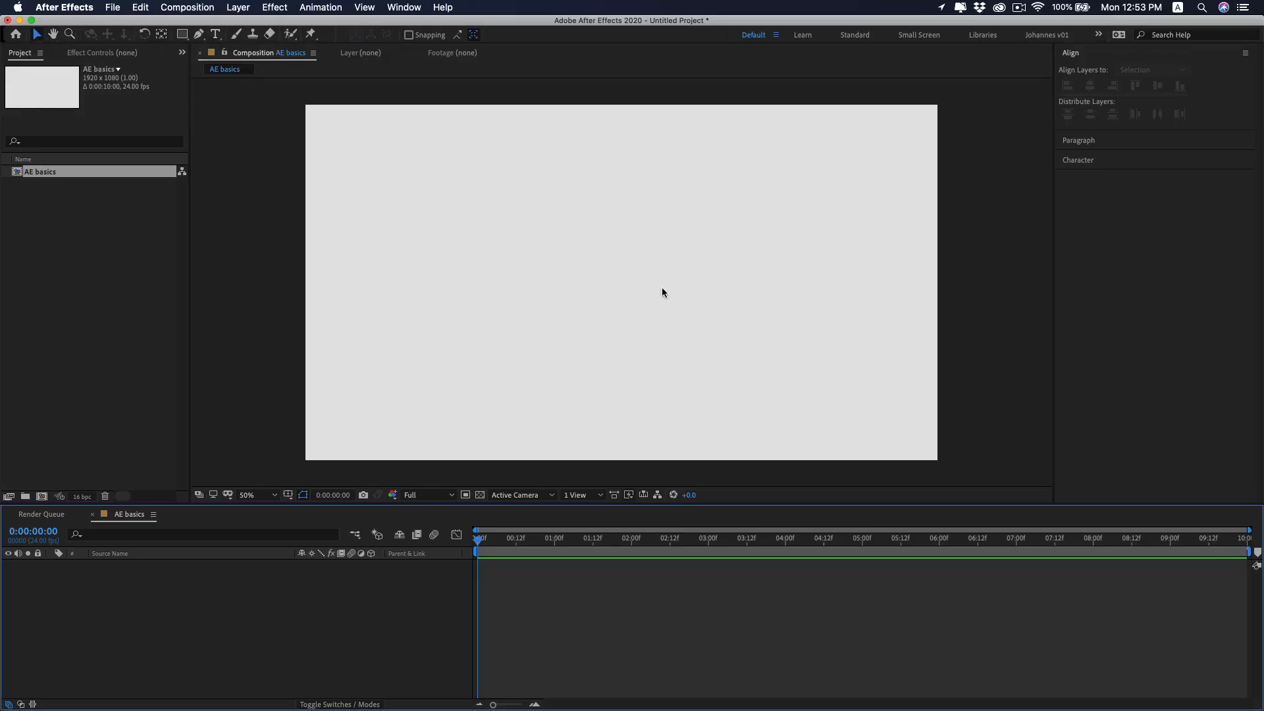
left_click_drag(784, 178, 573, 323)
left_click(54, 35)
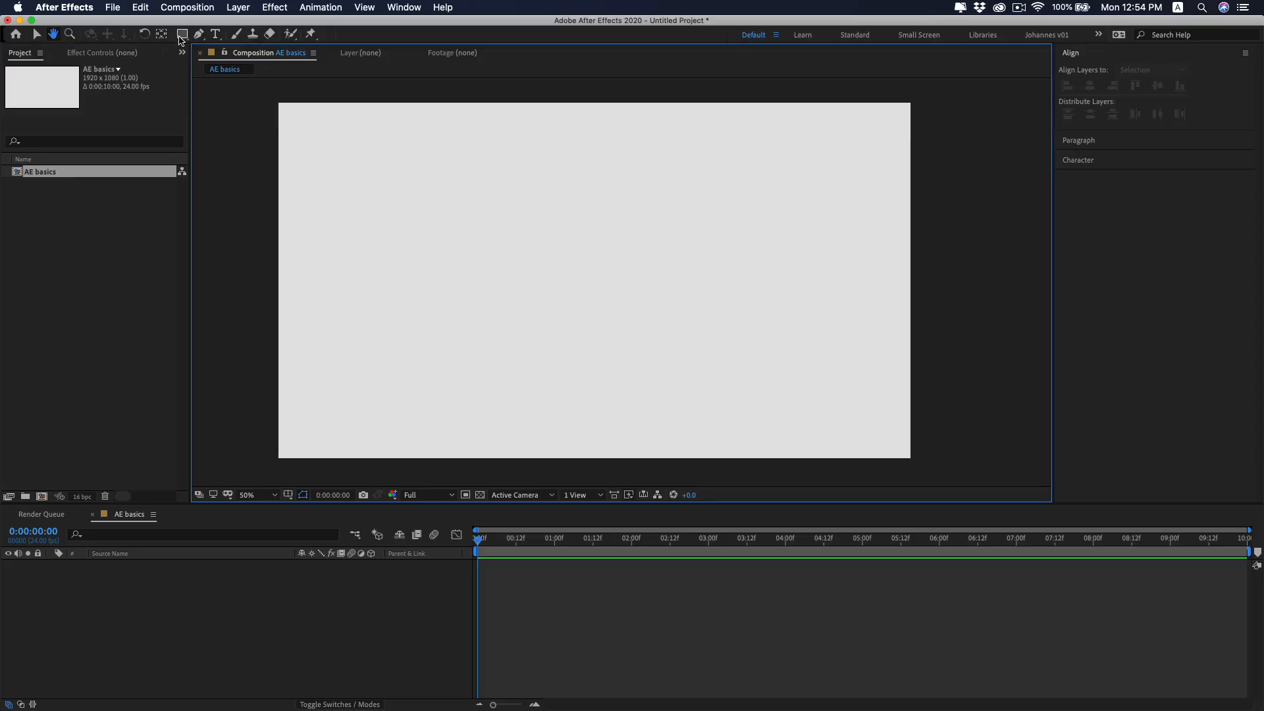
left_click(36, 37)
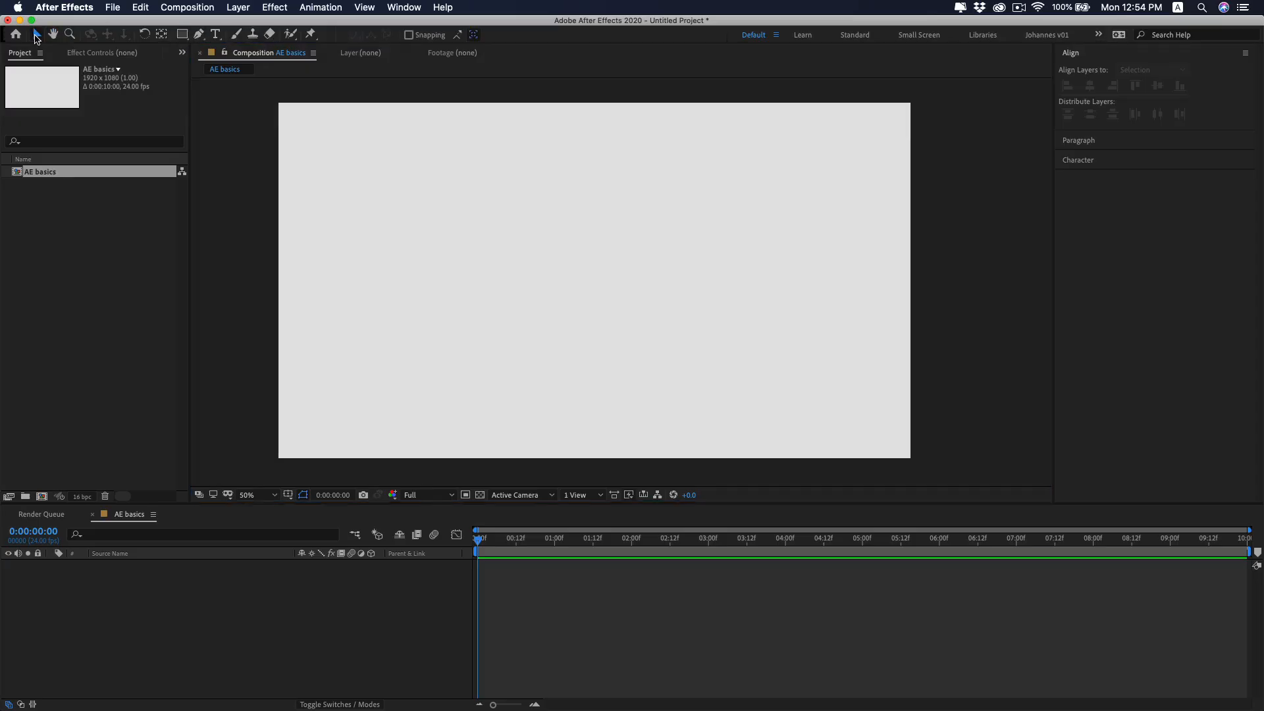
Choose the Rectangle tool and set its stroke colour to bright red.
left_click(183, 34)
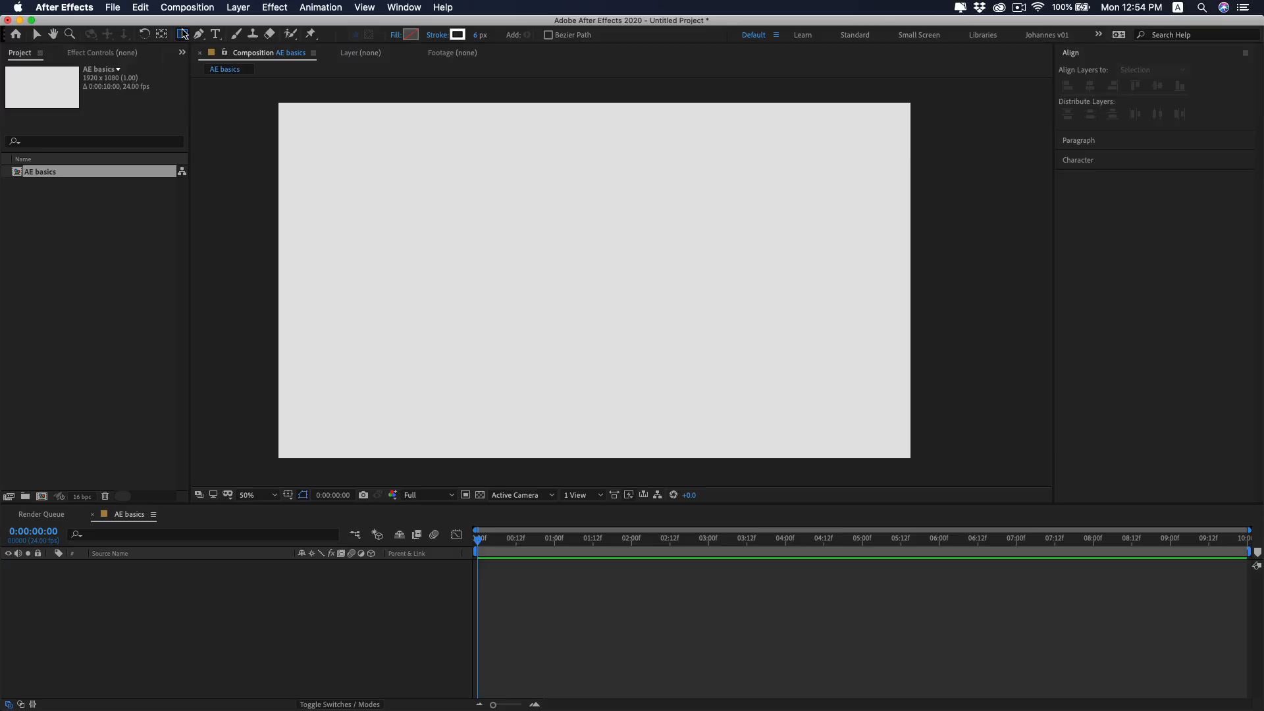
left_click(457, 34)
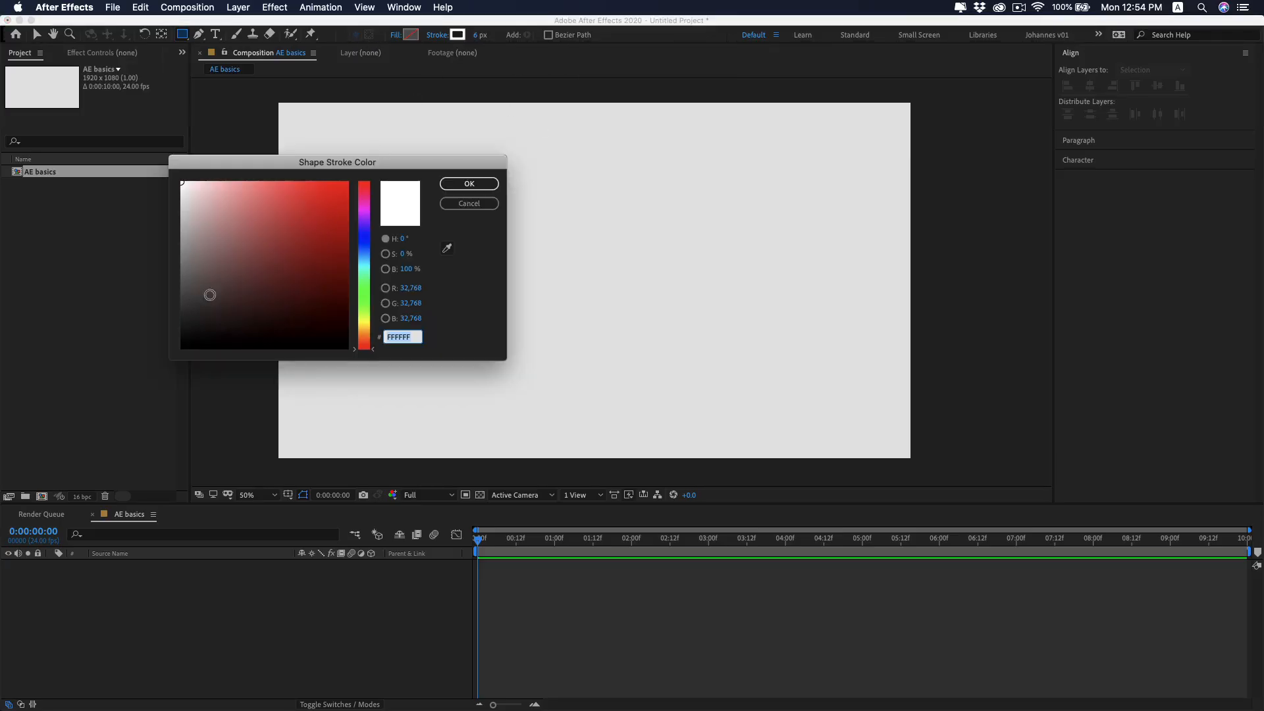
left_click(274, 196)
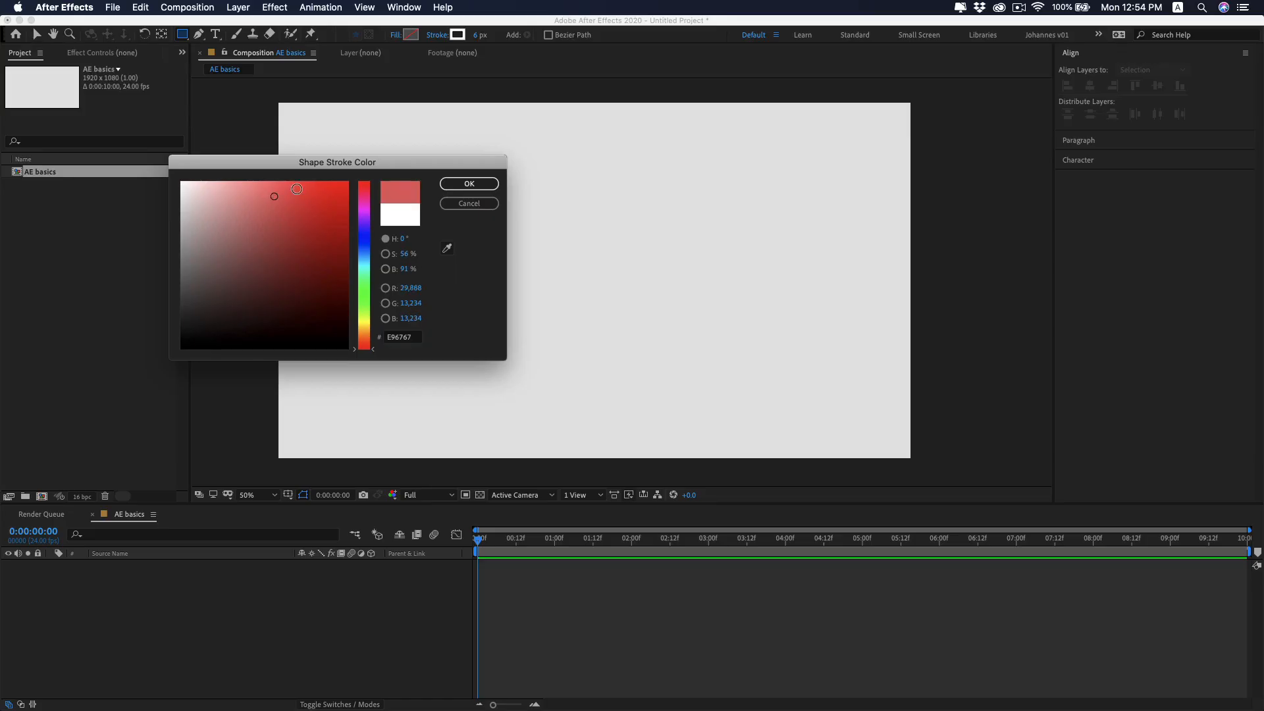
left_click_drag(297, 189, 348, 182)
left_click(469, 183)
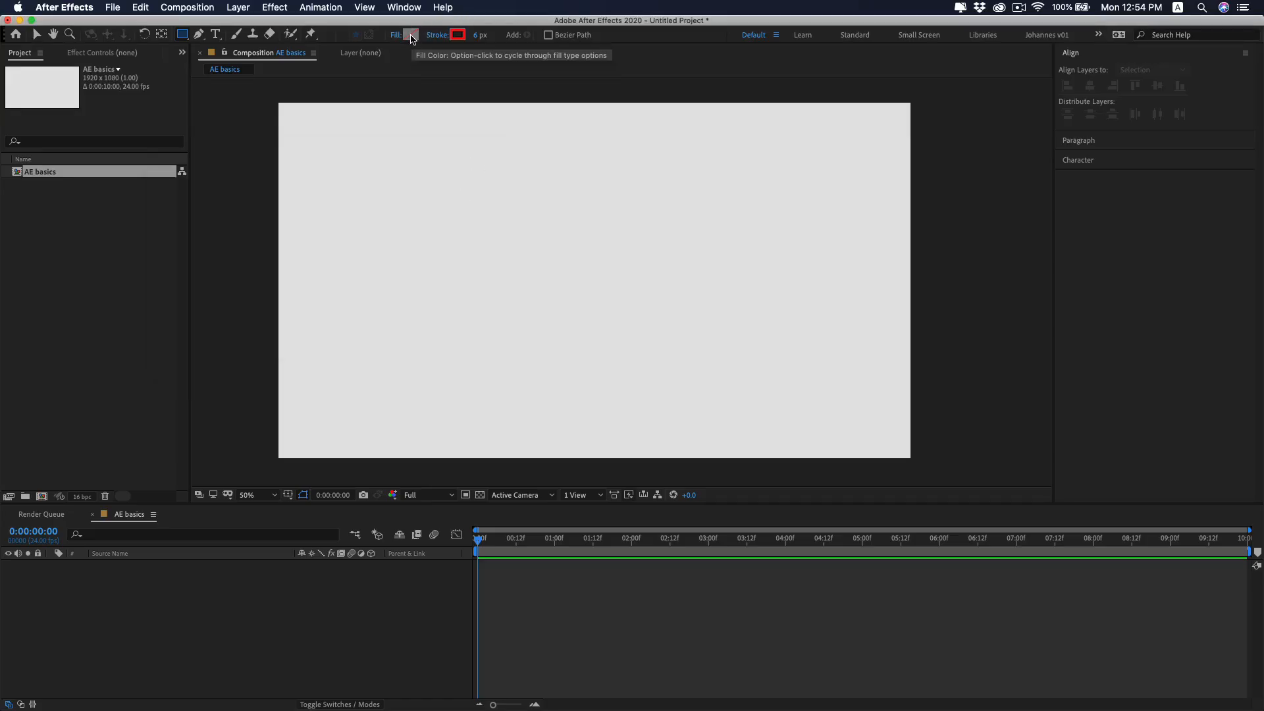
Set the shape fill to dusty pink D19696 and draw a rectangle in the upper-left part of the canvas.
left_click(411, 35)
left_click(247, 195)
left_click(228, 212)
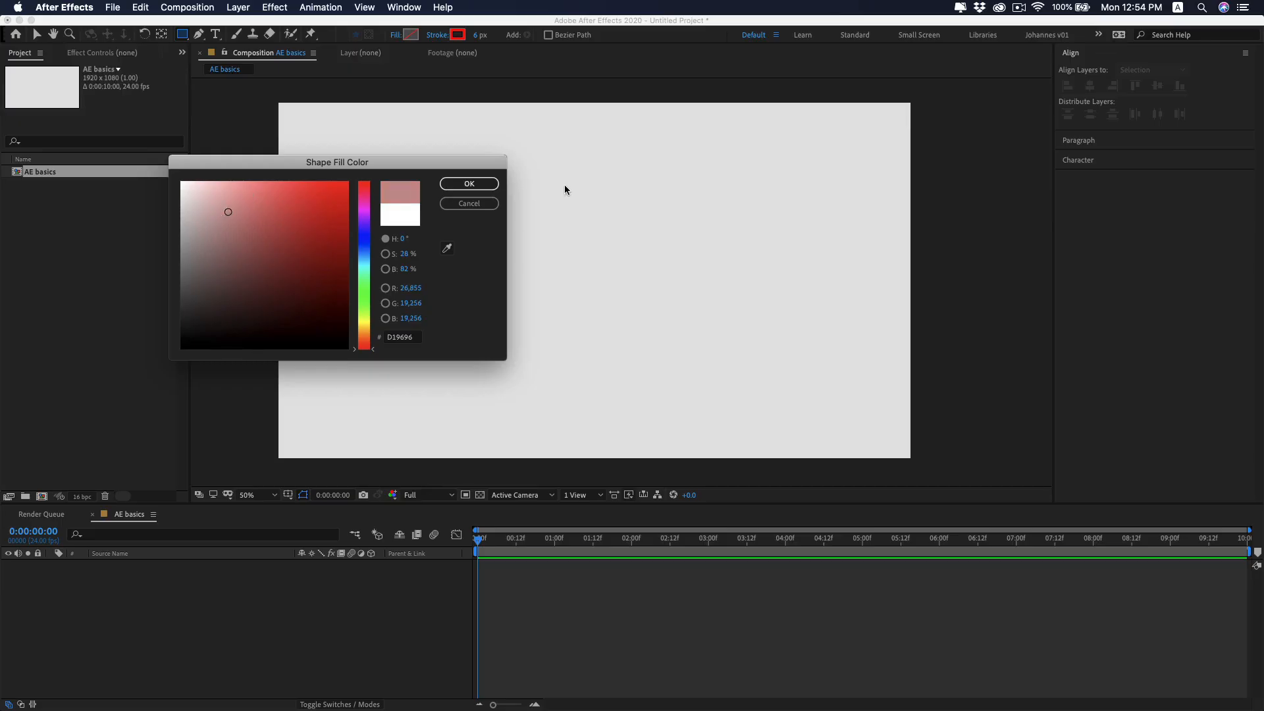
left_click(469, 184)
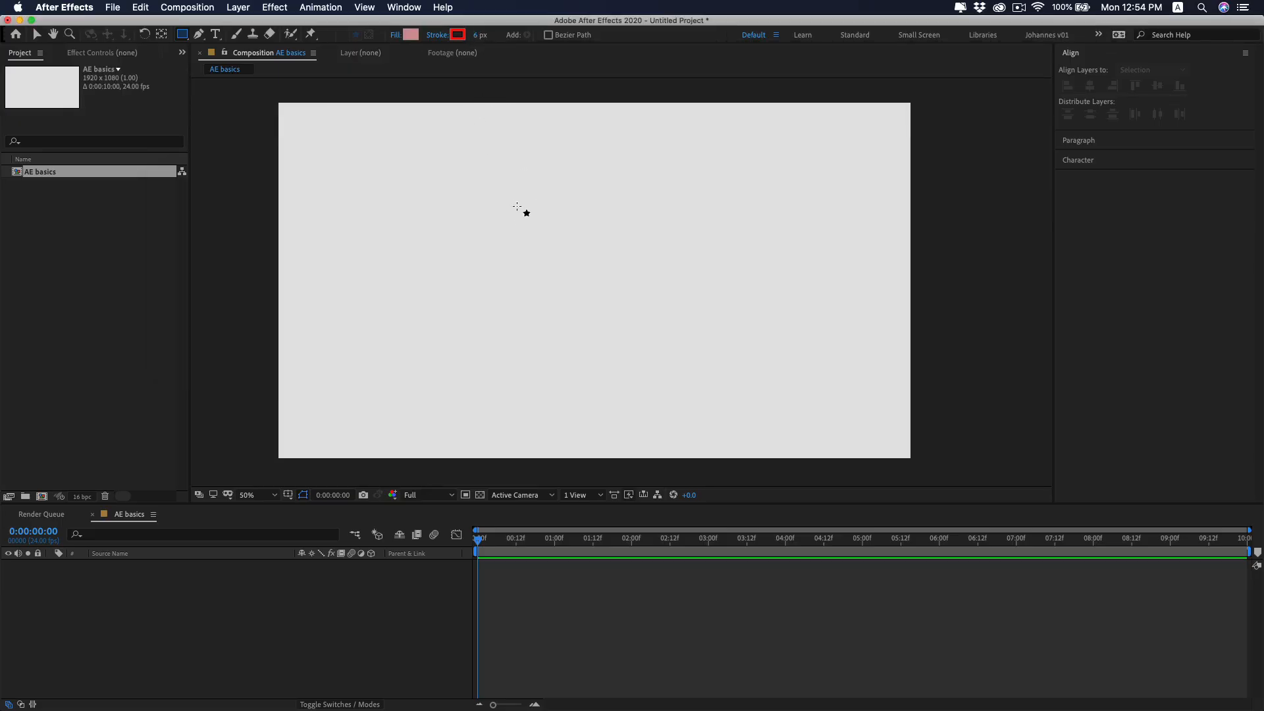
mouse_move(433, 166)
left_mouse_down()
mouse_move(451, 189)
mouse_move(589, 254)
left_mouse_up()
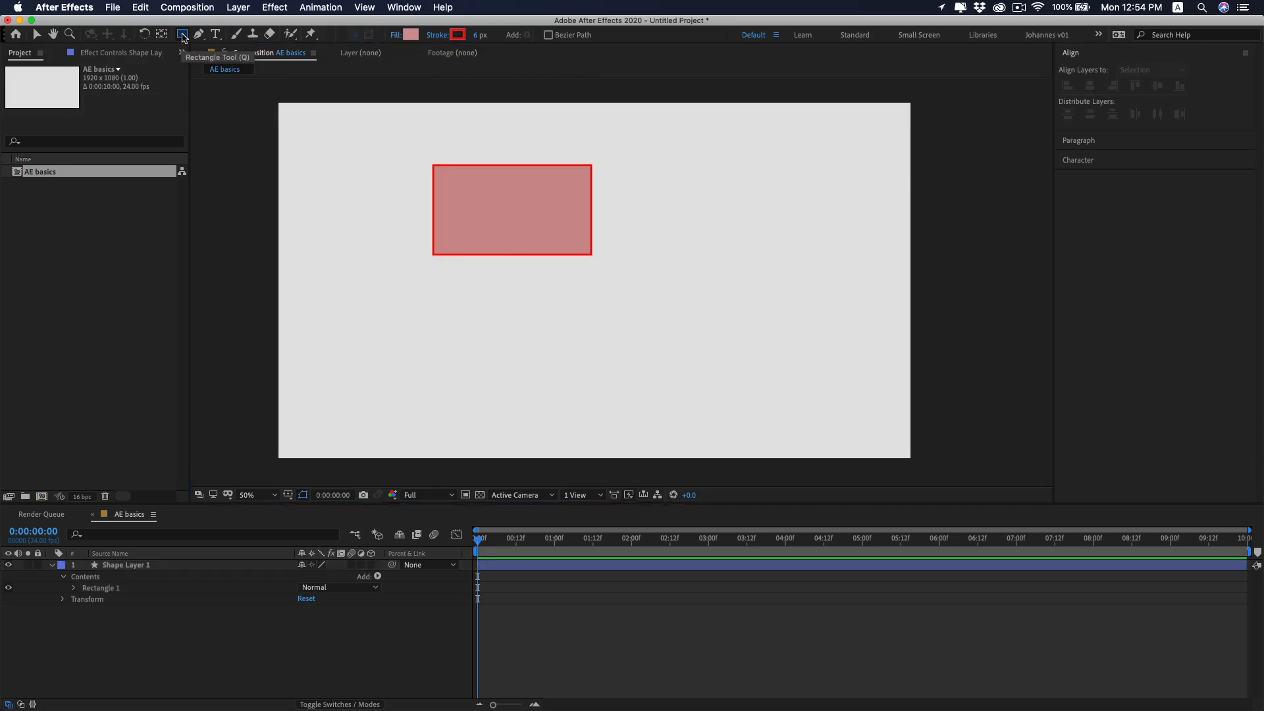
Draw a closed four-point shape with one curved corner to the right of the rectangle using the Pen tool.
left_click(182, 35)
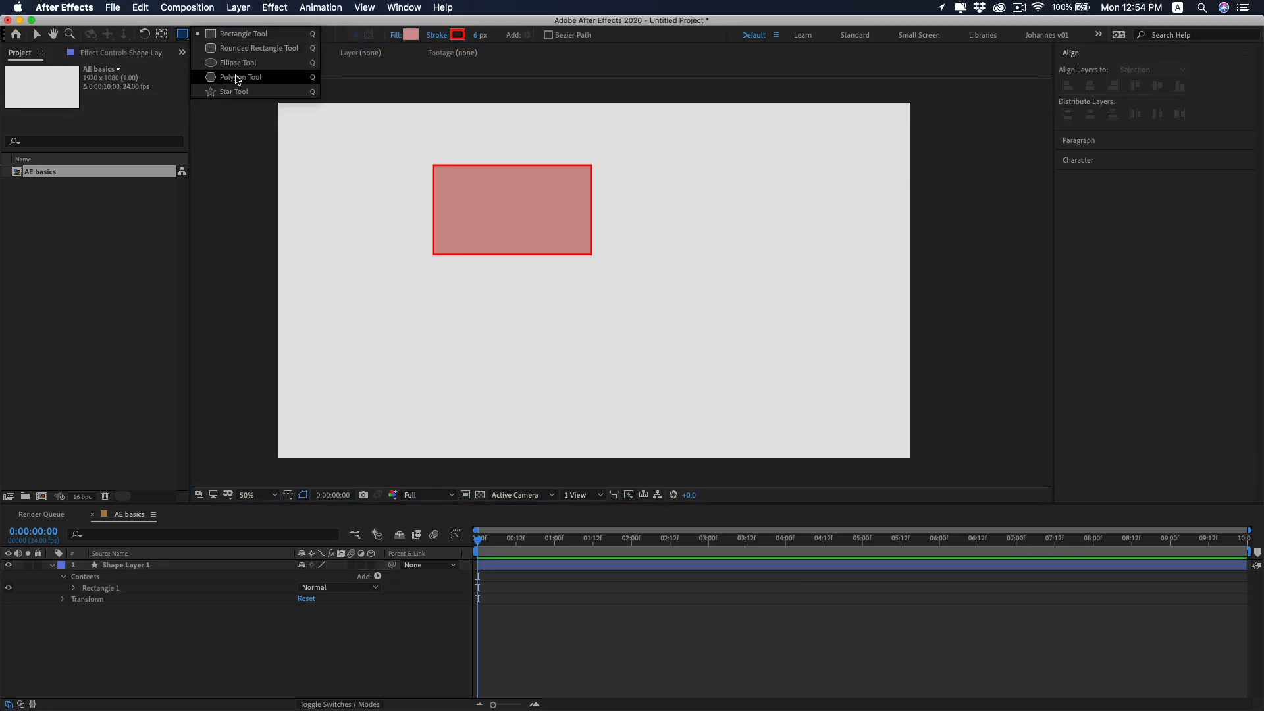
left_click(247, 51)
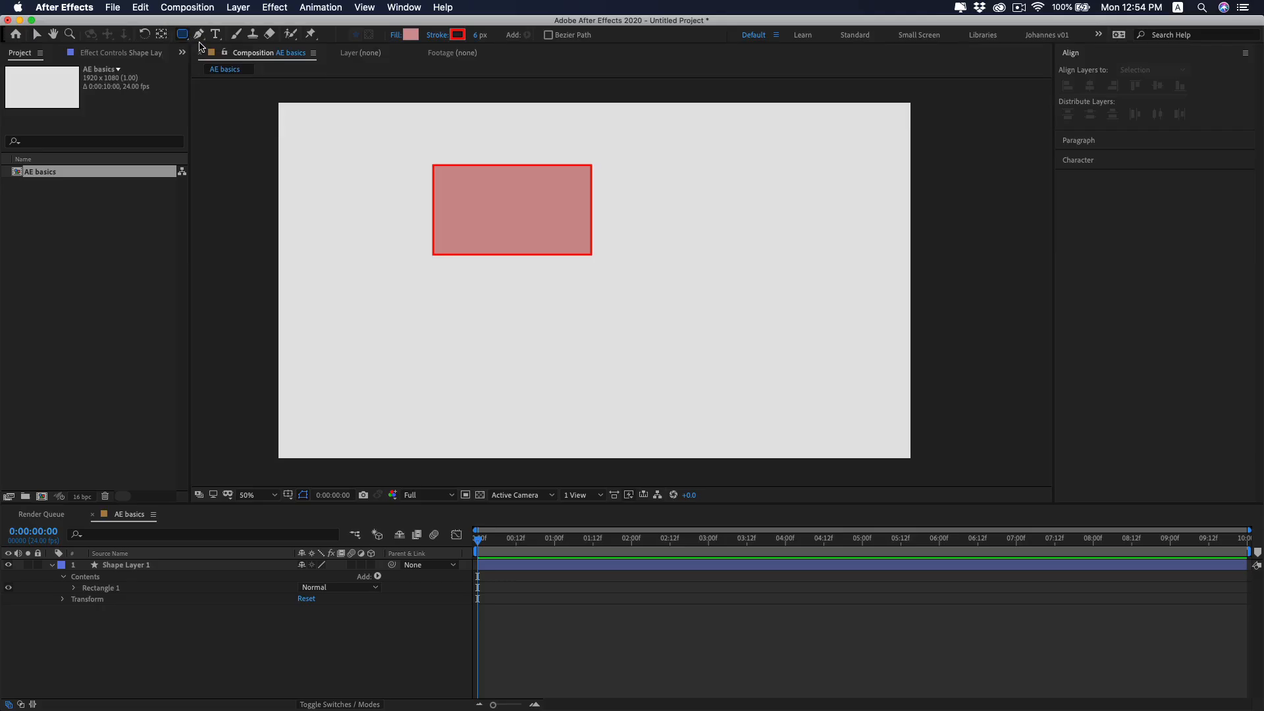
left_click(198, 34)
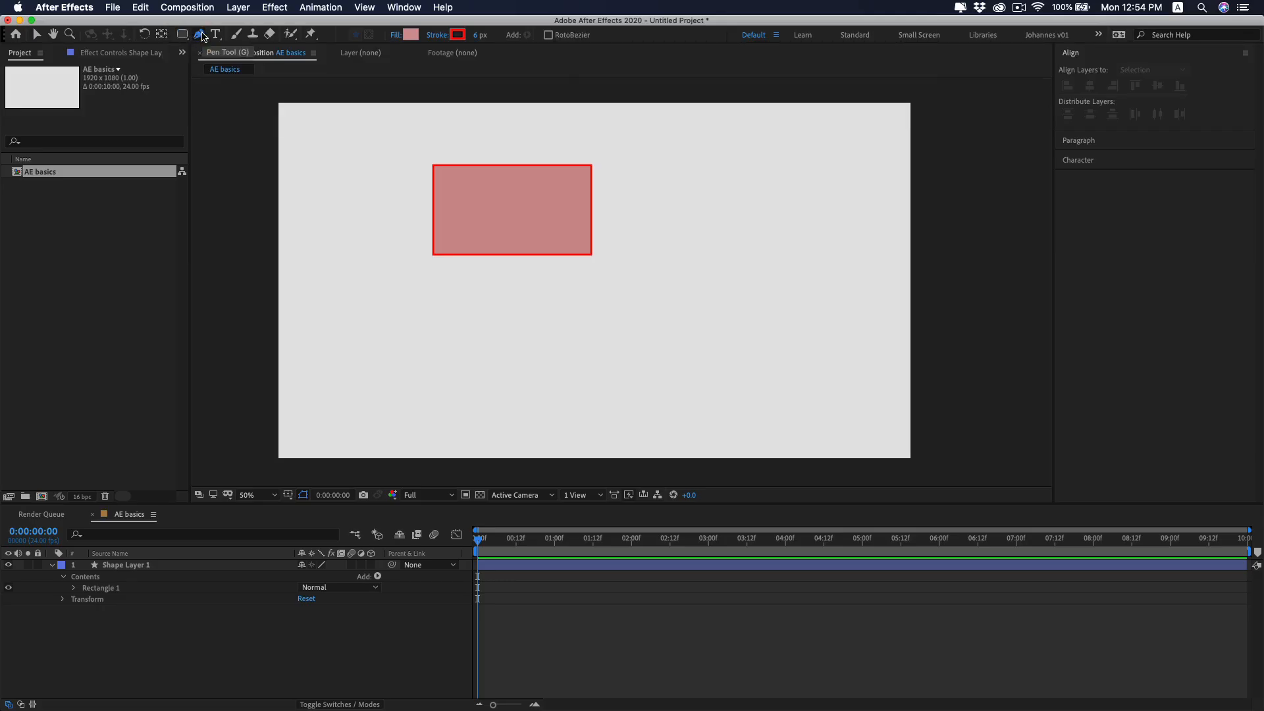
left_click(796, 185)
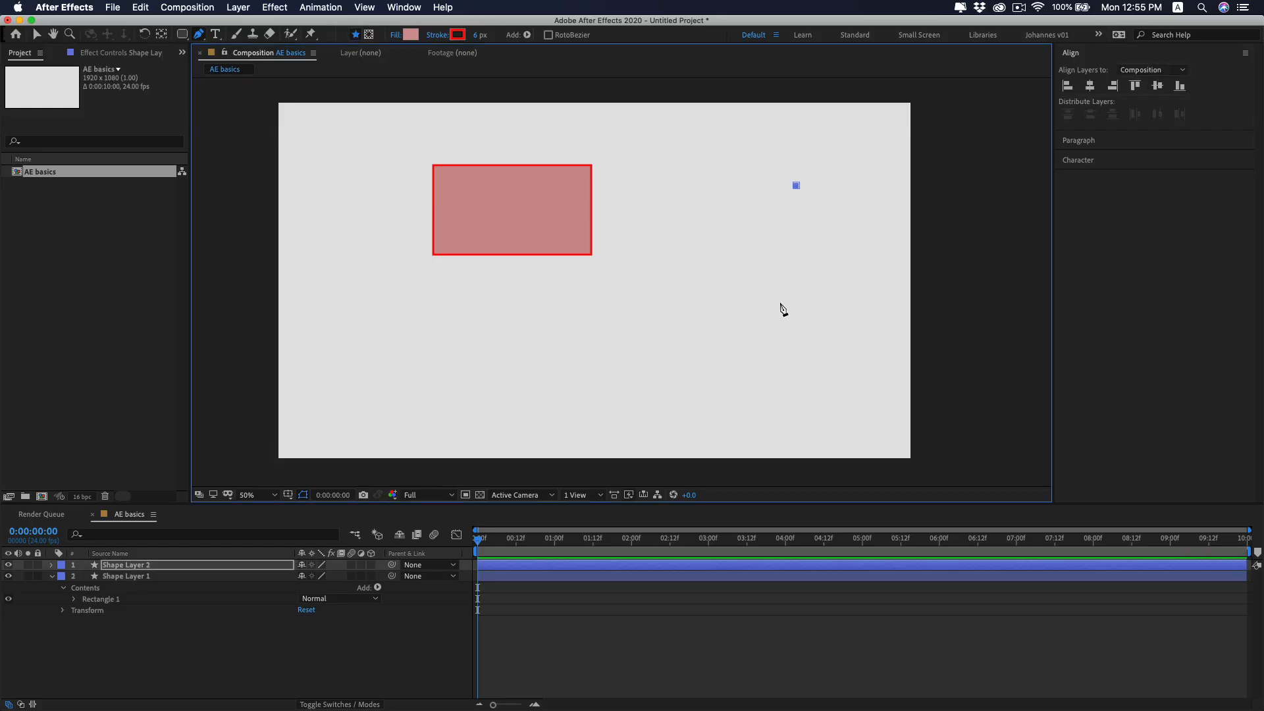
left_click(787, 304)
left_click_drag(665, 283, 679, 258)
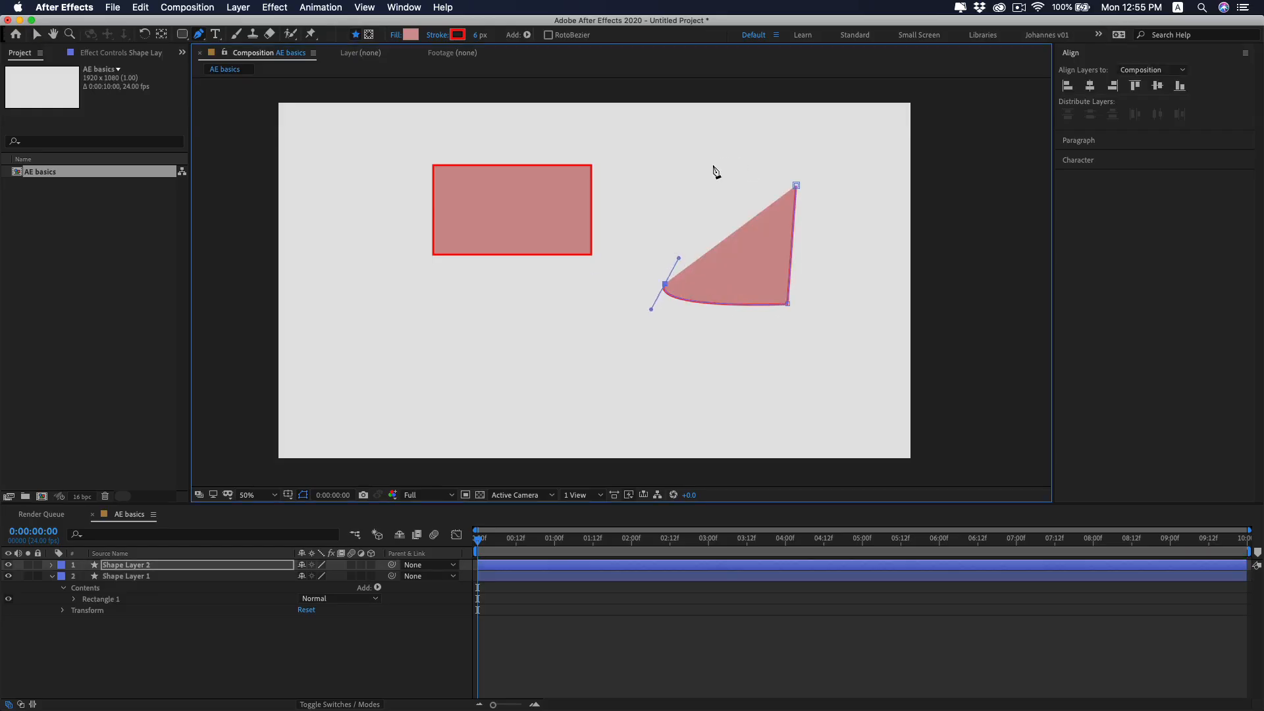
left_click(713, 165)
left_click(797, 186)
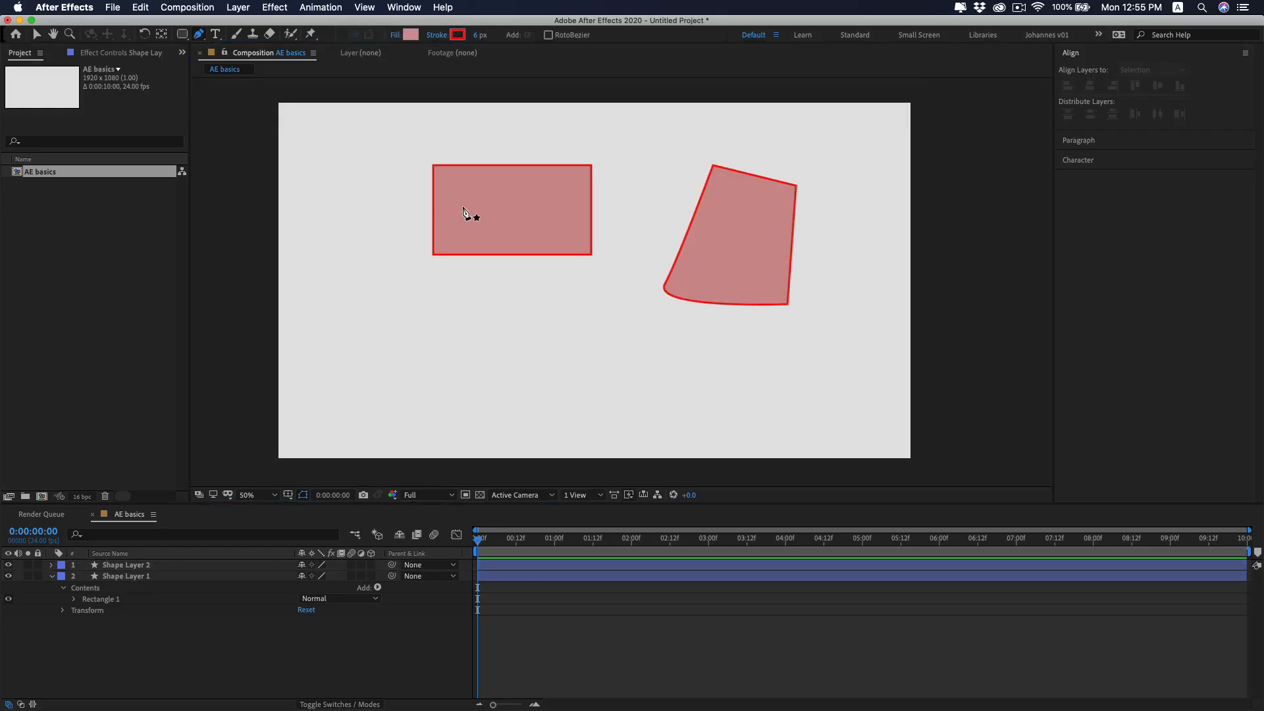
Move the rectangle to the left and shift the pen-drawn shape slightly left and up.
key("v")
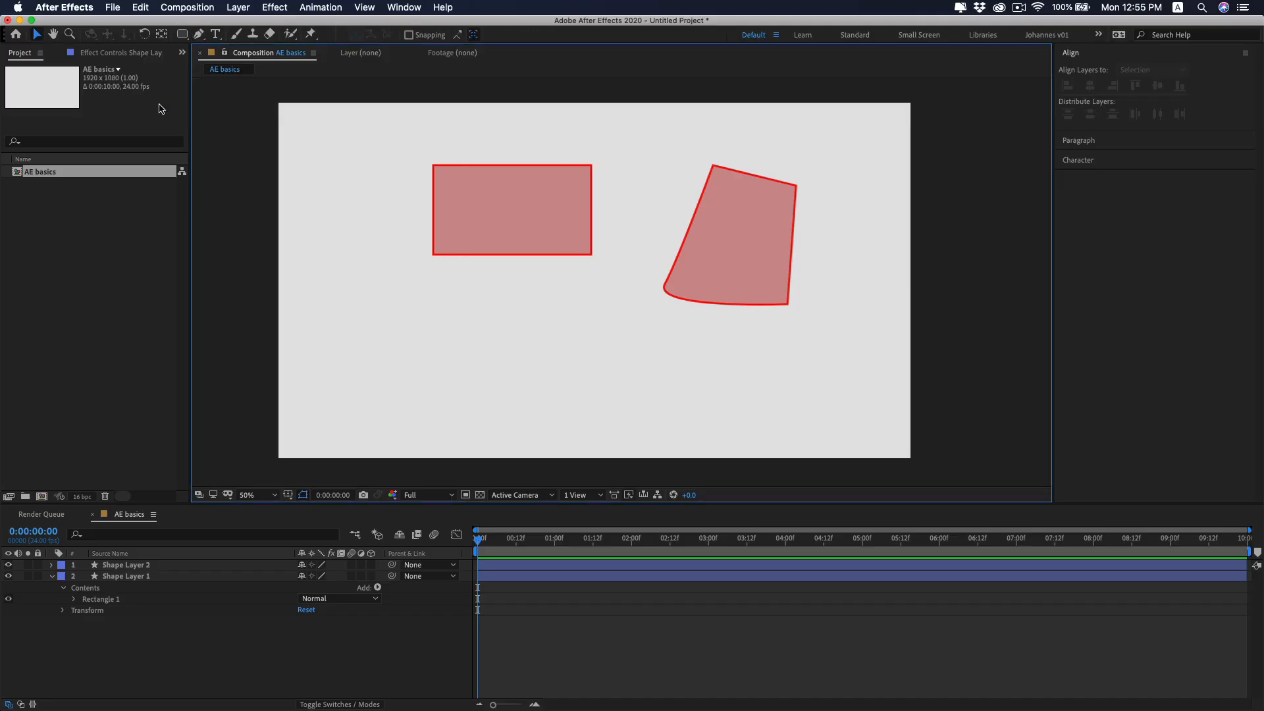
left_click(496, 199)
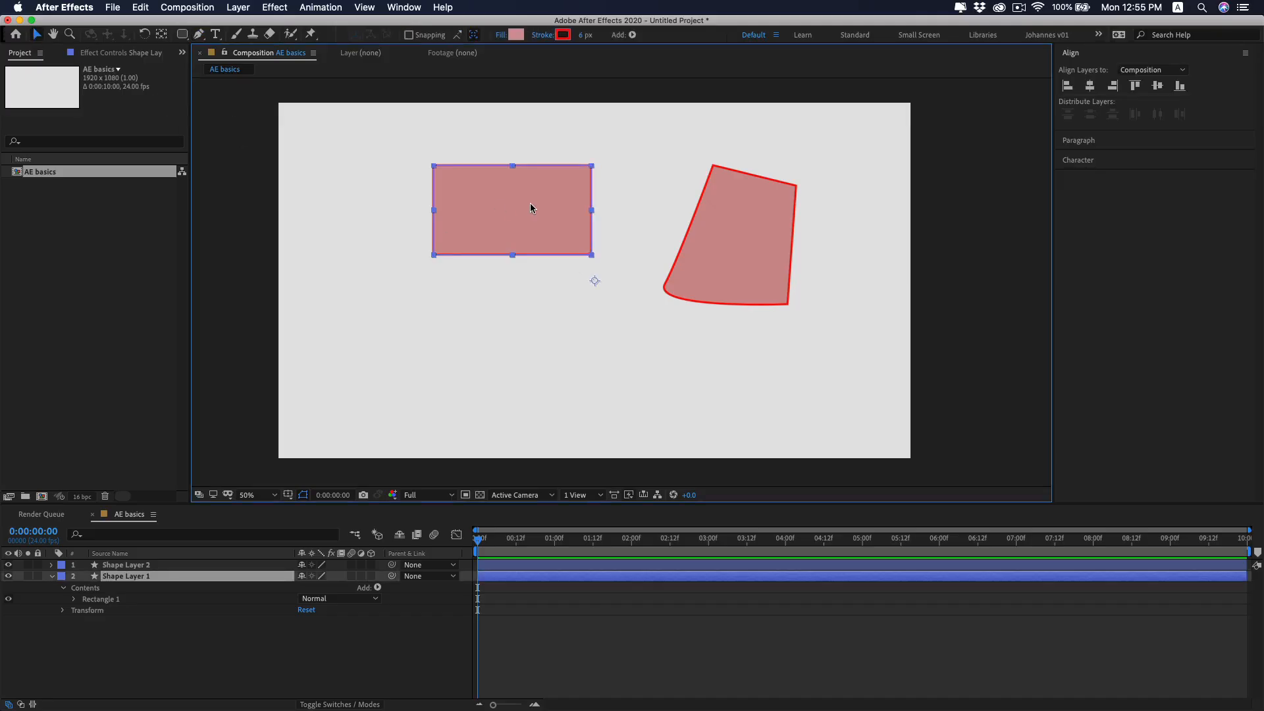
mouse_move(527, 205)
left_mouse_down()
mouse_move(454, 197)
mouse_move(478, 210)
left_mouse_up()
left_click(728, 263)
left_click_drag(728, 258, 728, 267)
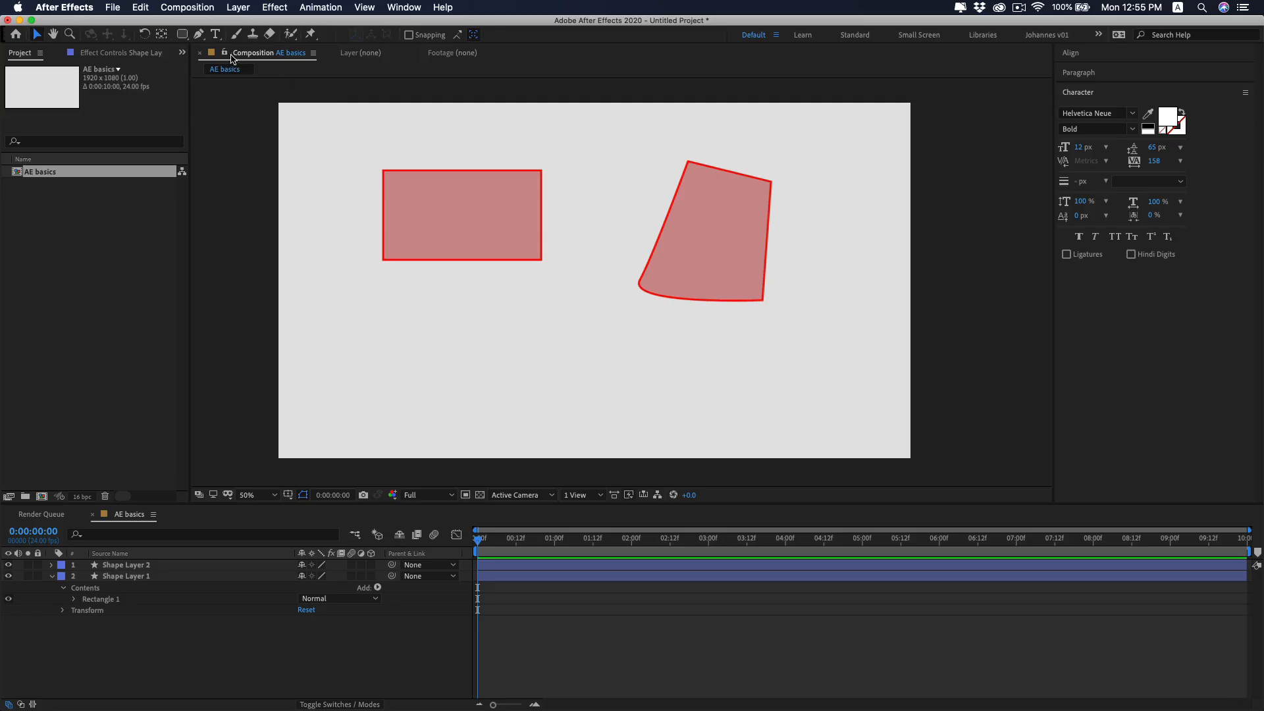
Choose the Type tool and set the text fill colour to black (000000).
left_click(216, 34)
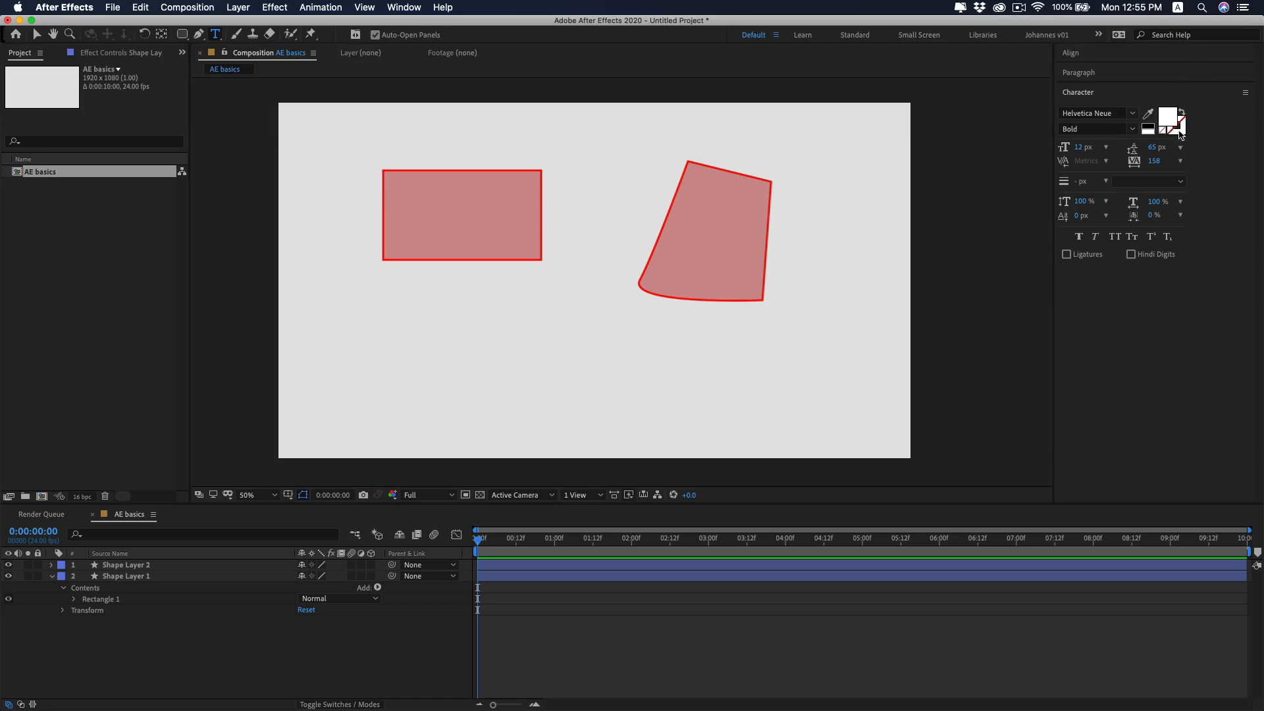
left_click(1169, 119)
left_click_drag(244, 344, 178, 351)
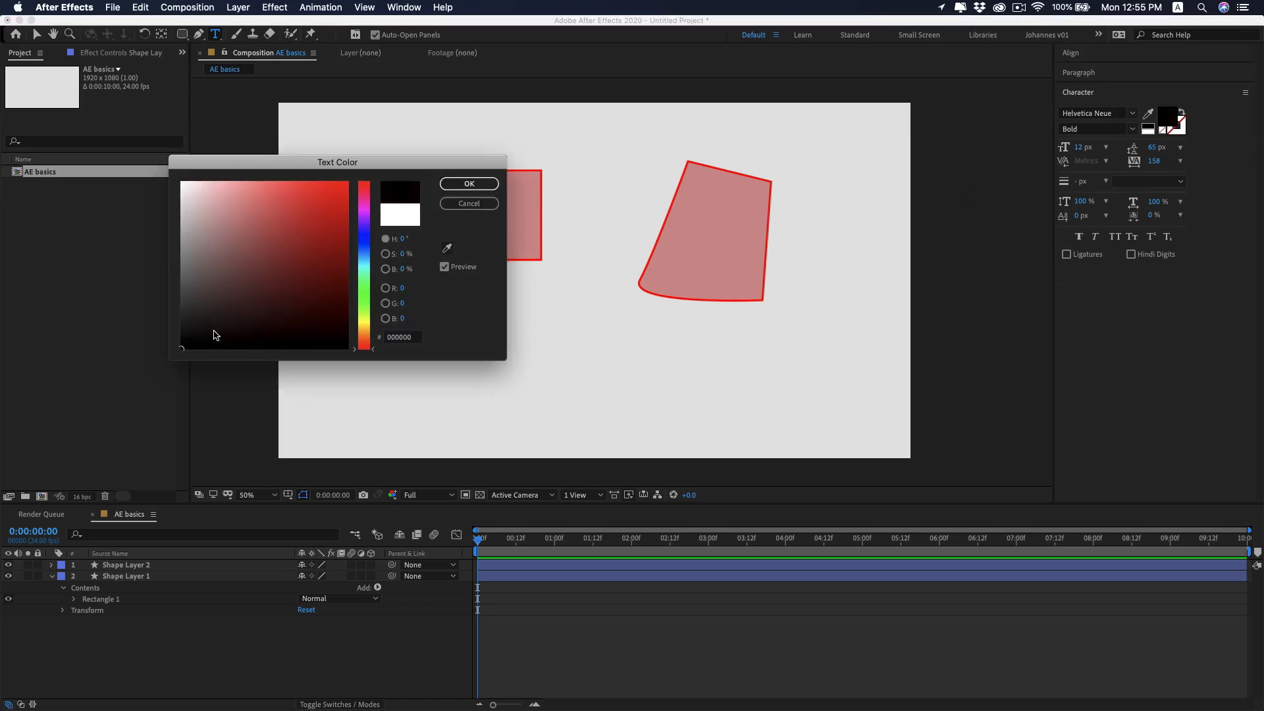
left_click(490, 183)
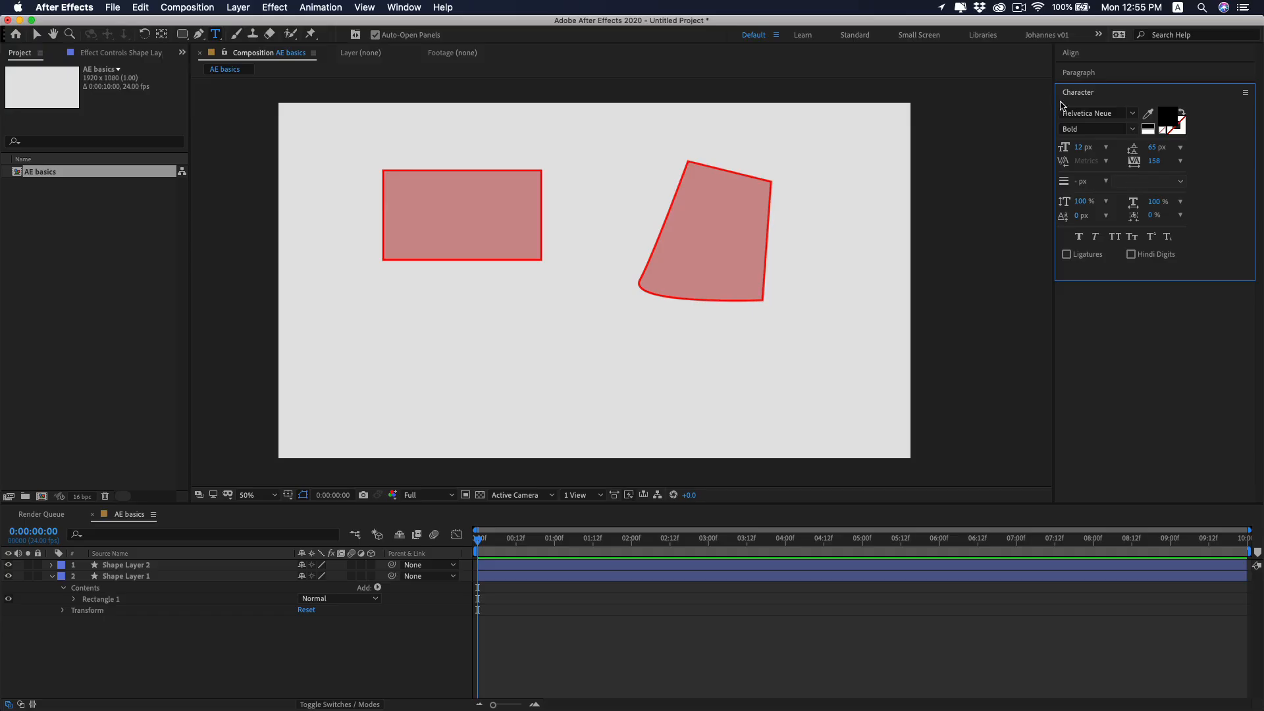
Add the text "hello" below the two shapes and set its font size to 70 px.
left_click(539, 331)
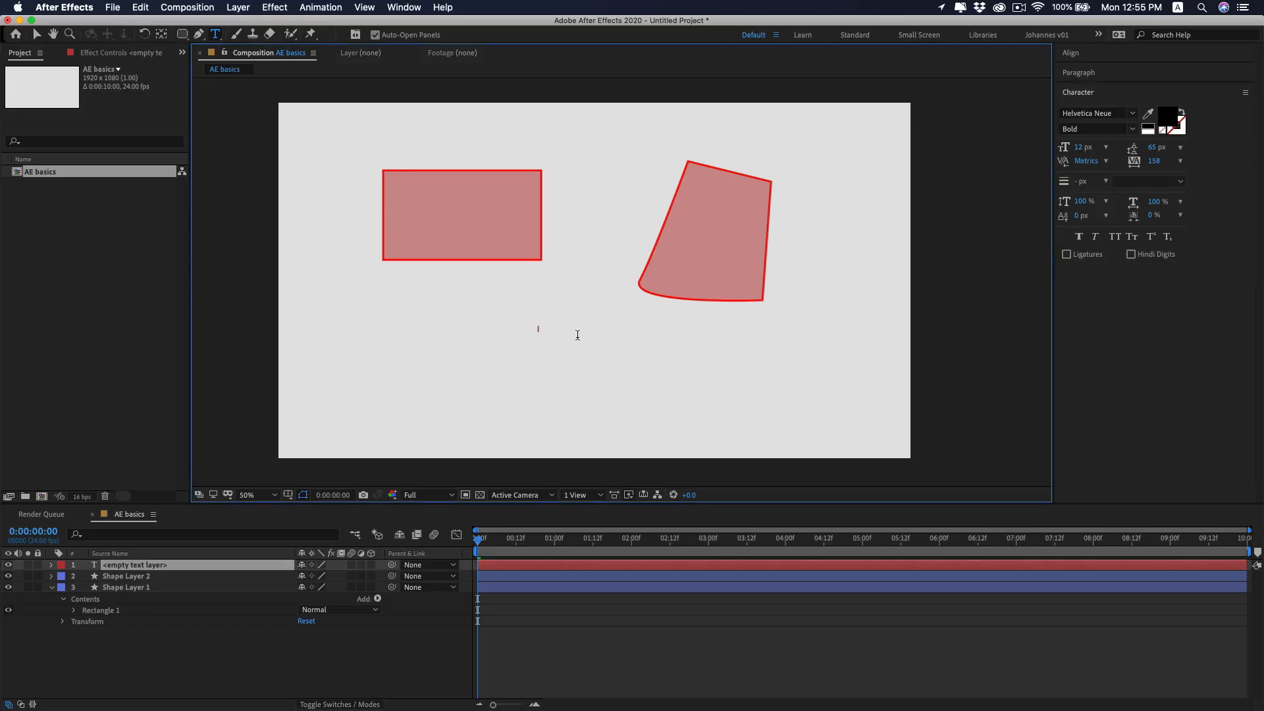
type("hello")
left_click_drag(554, 327, 520, 325)
left_click_drag(1079, 147, 1121, 149)
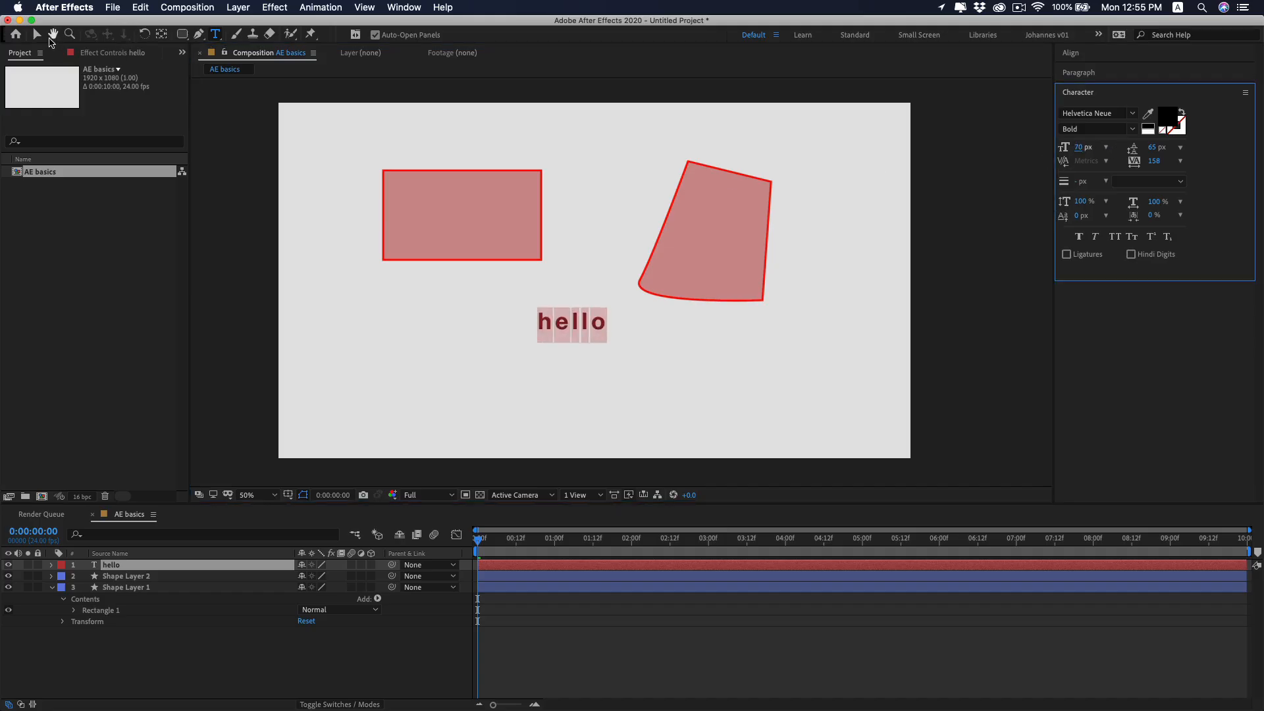
left_click(38, 34)
left_click(808, 378)
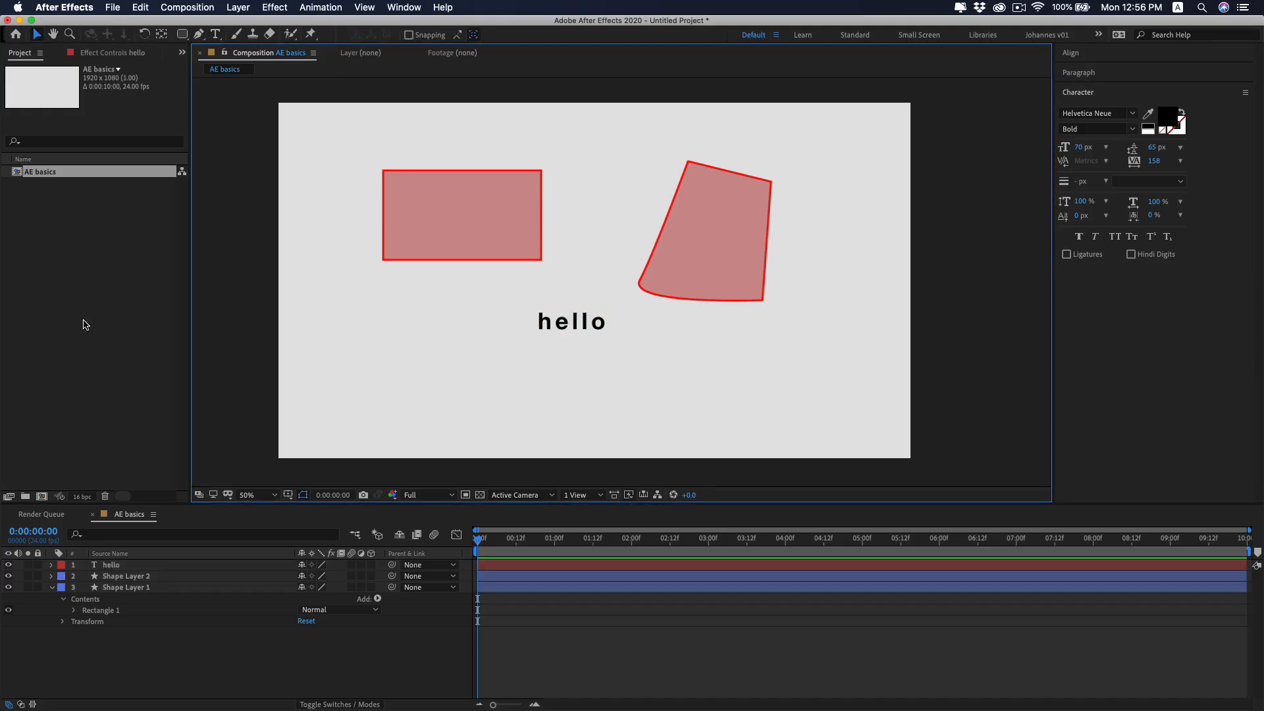
Import the file LOGO V2.swf from the SWF folder into the project.
left_click(61, 196)
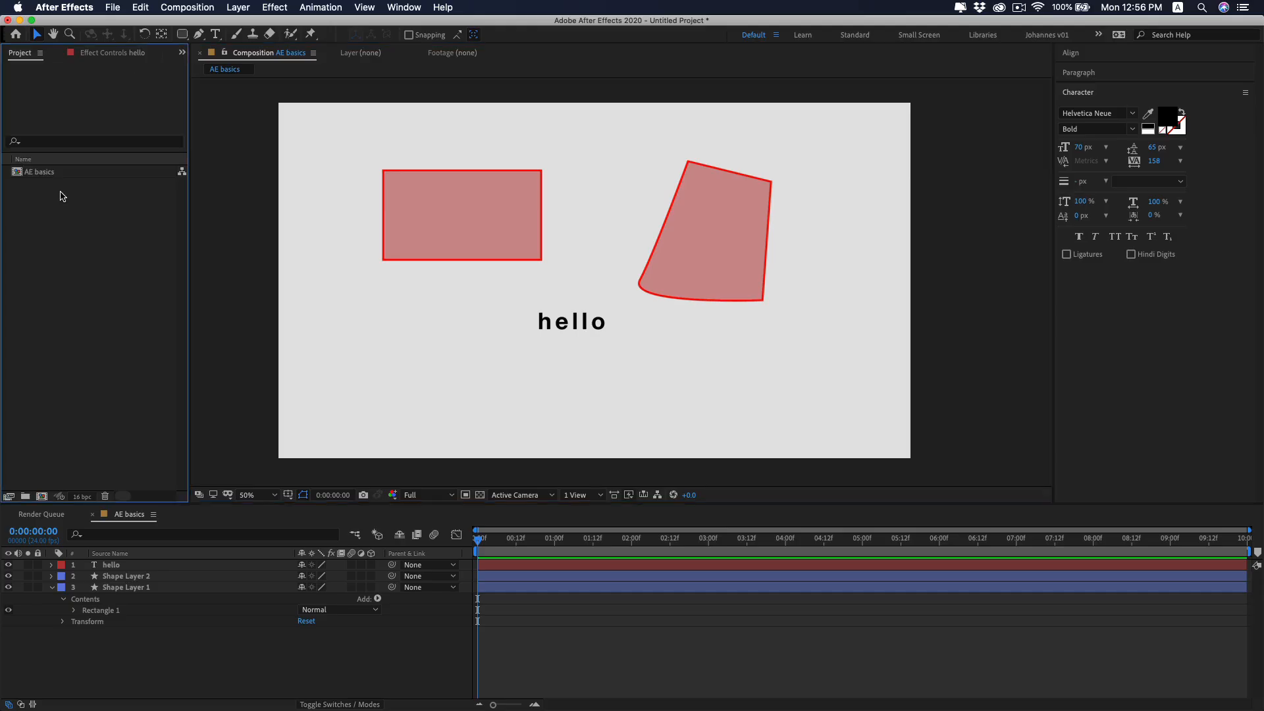
left_click(32, 175)
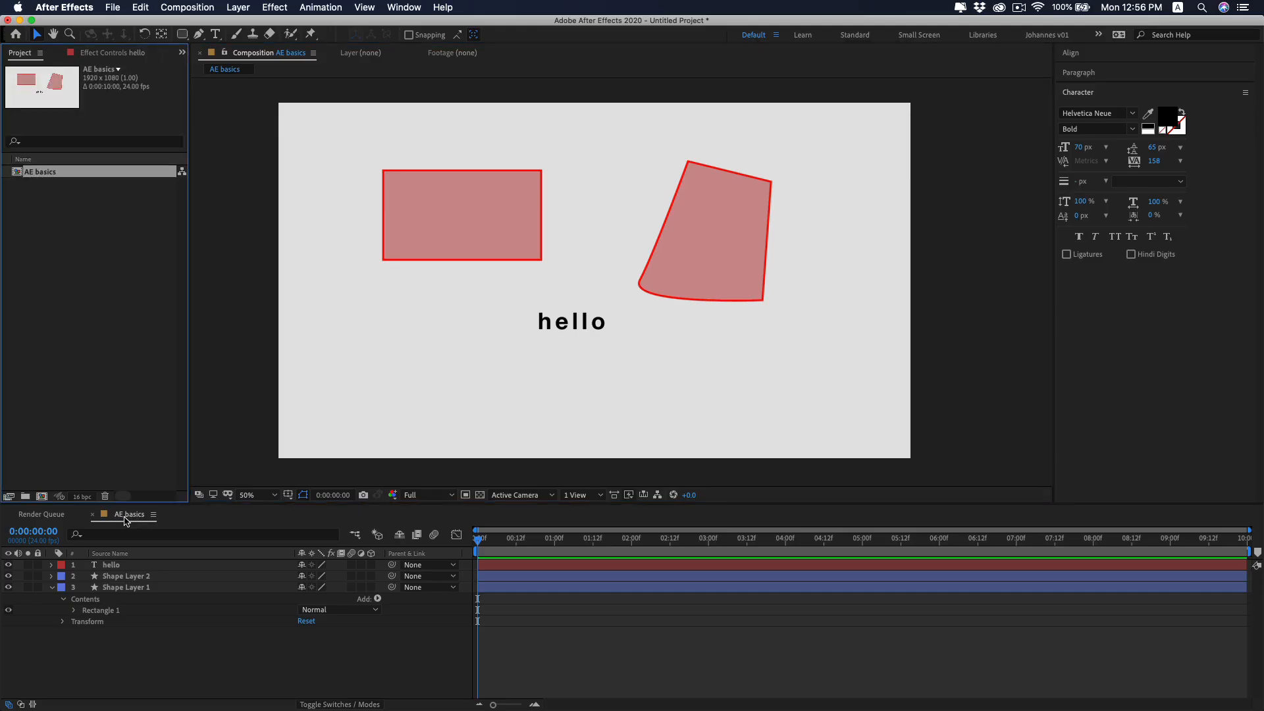
double_click(68, 235)
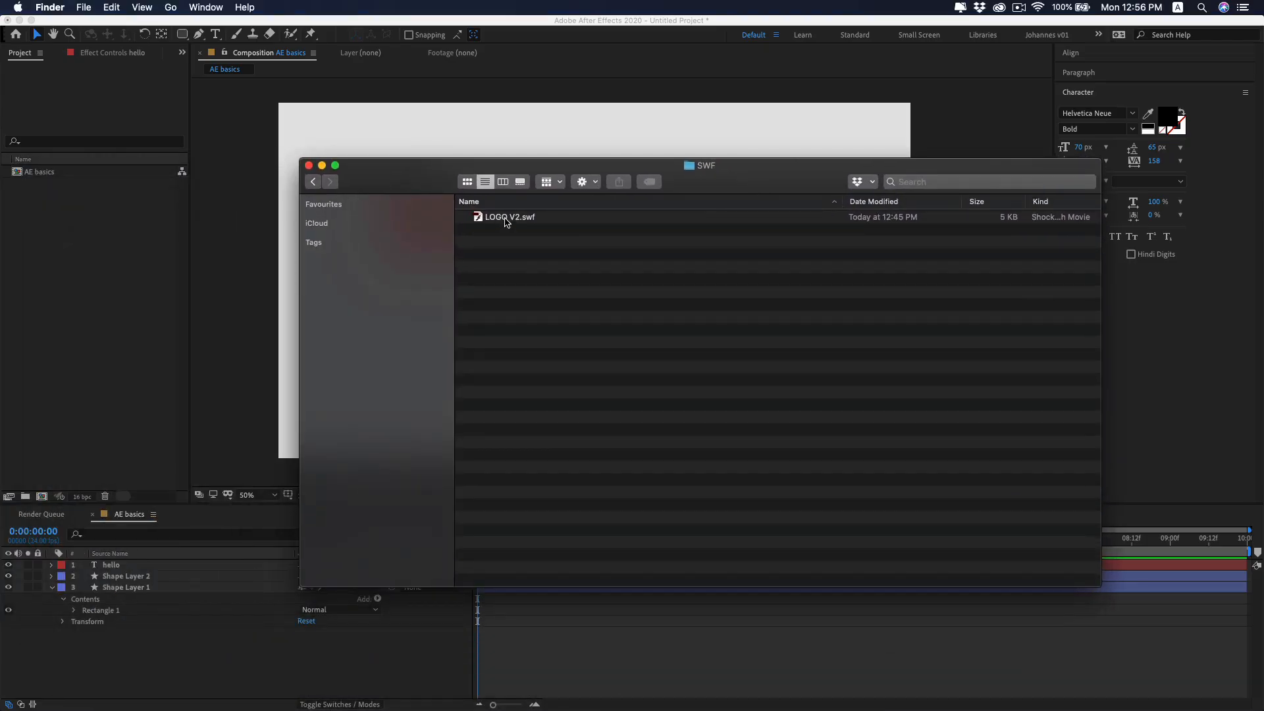
left_click_drag(506, 221, 34, 226)
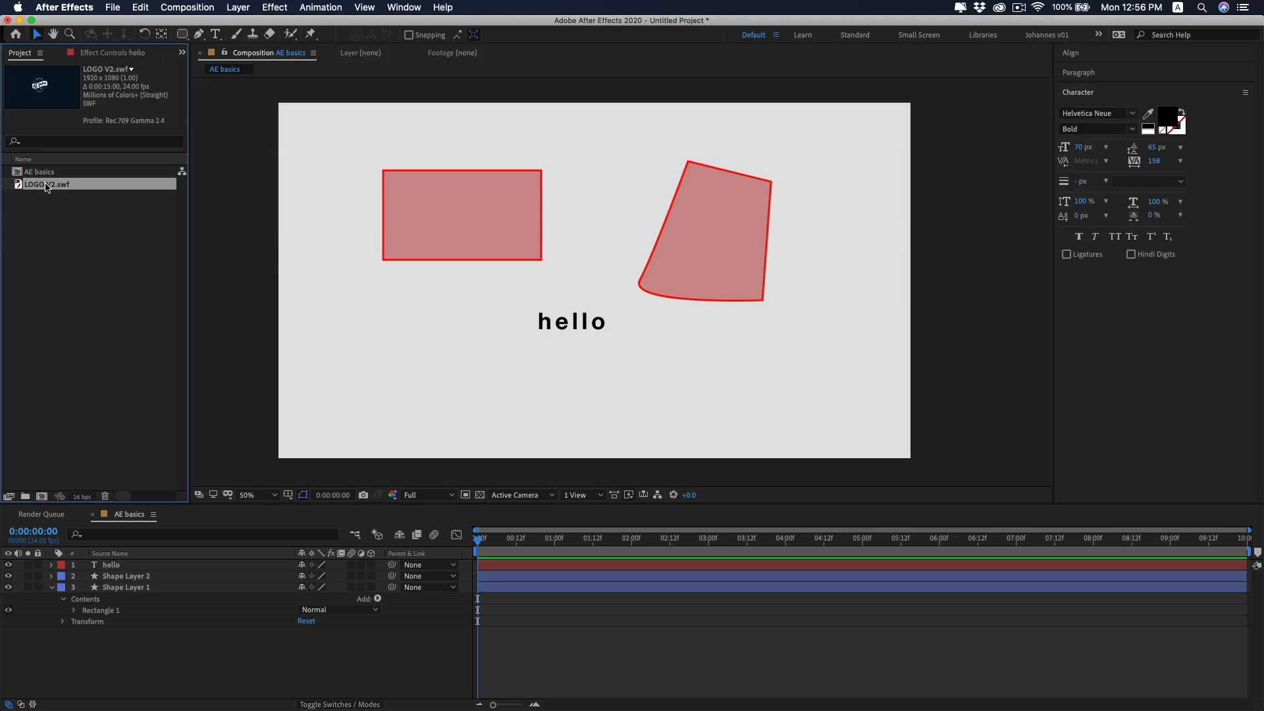
Delete the hello text layer and both shape layers from the AE basics composition.
left_click(52, 587)
left_click(108, 565)
left_click(110, 588, "shift")
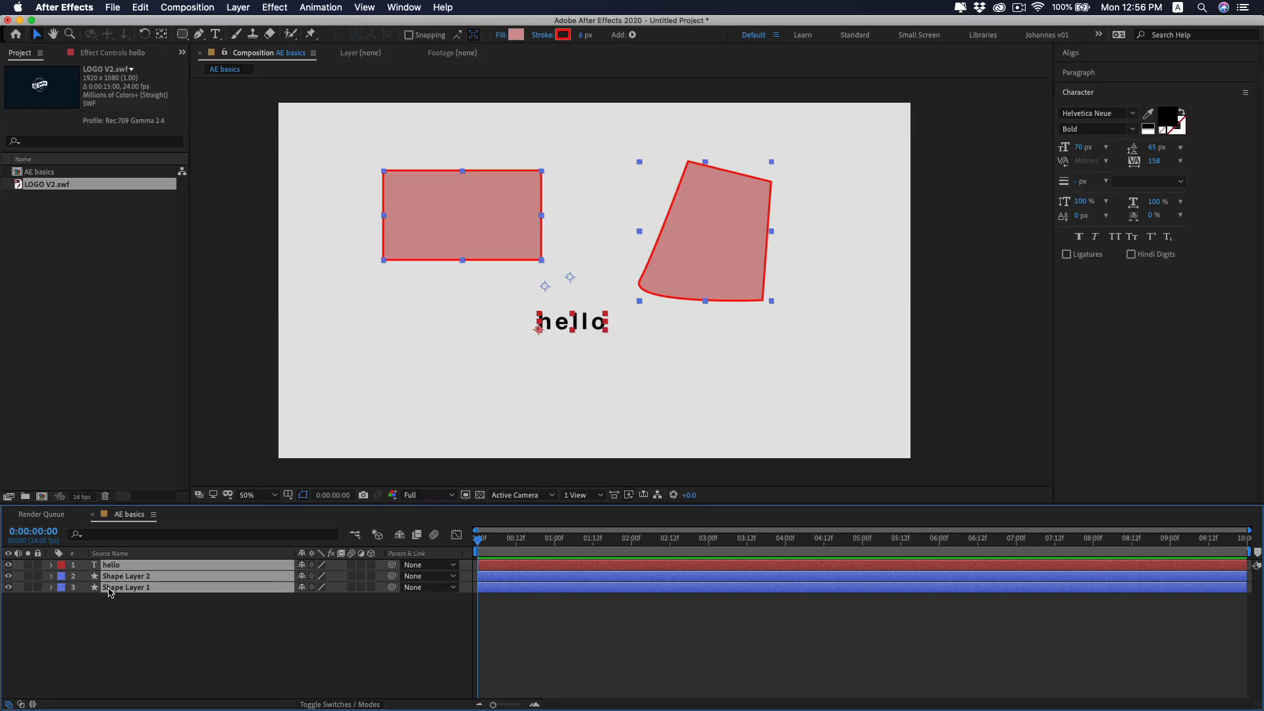
key("Delete")
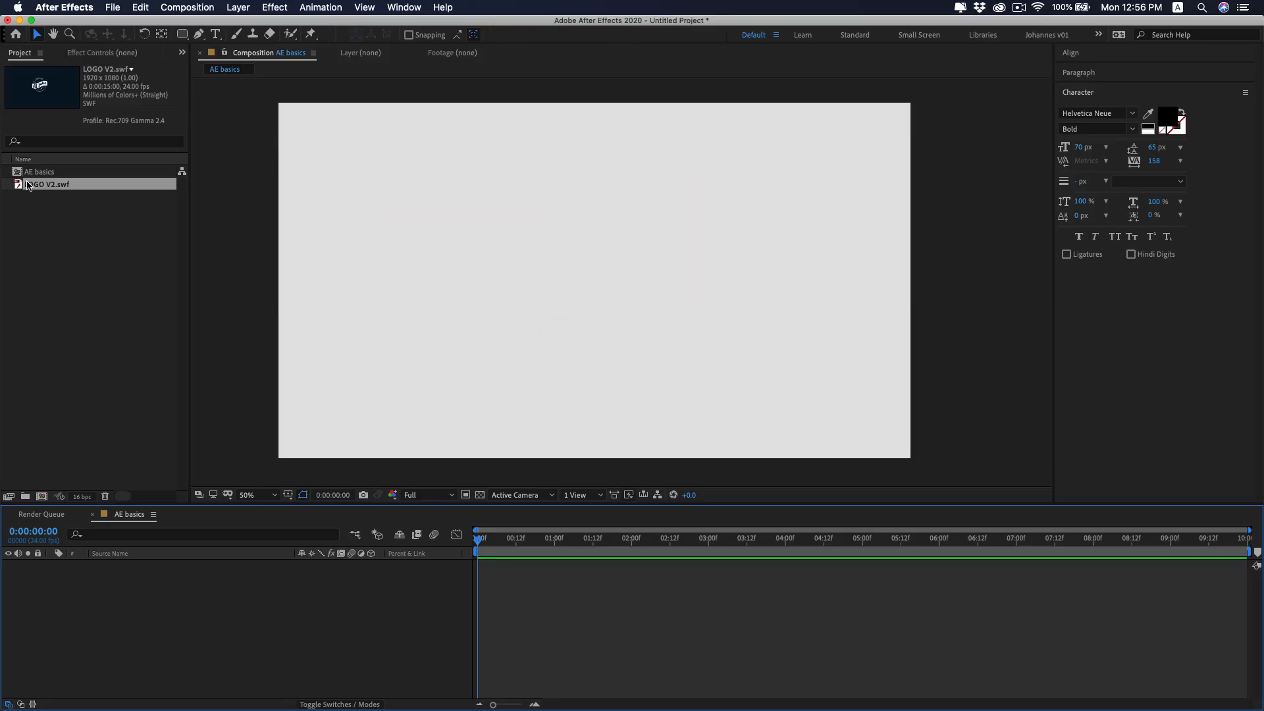
Place LOGO V2.swf as a layer in the AE basics composition and delete that layer again.
left_click_drag(28, 186, 208, 584)
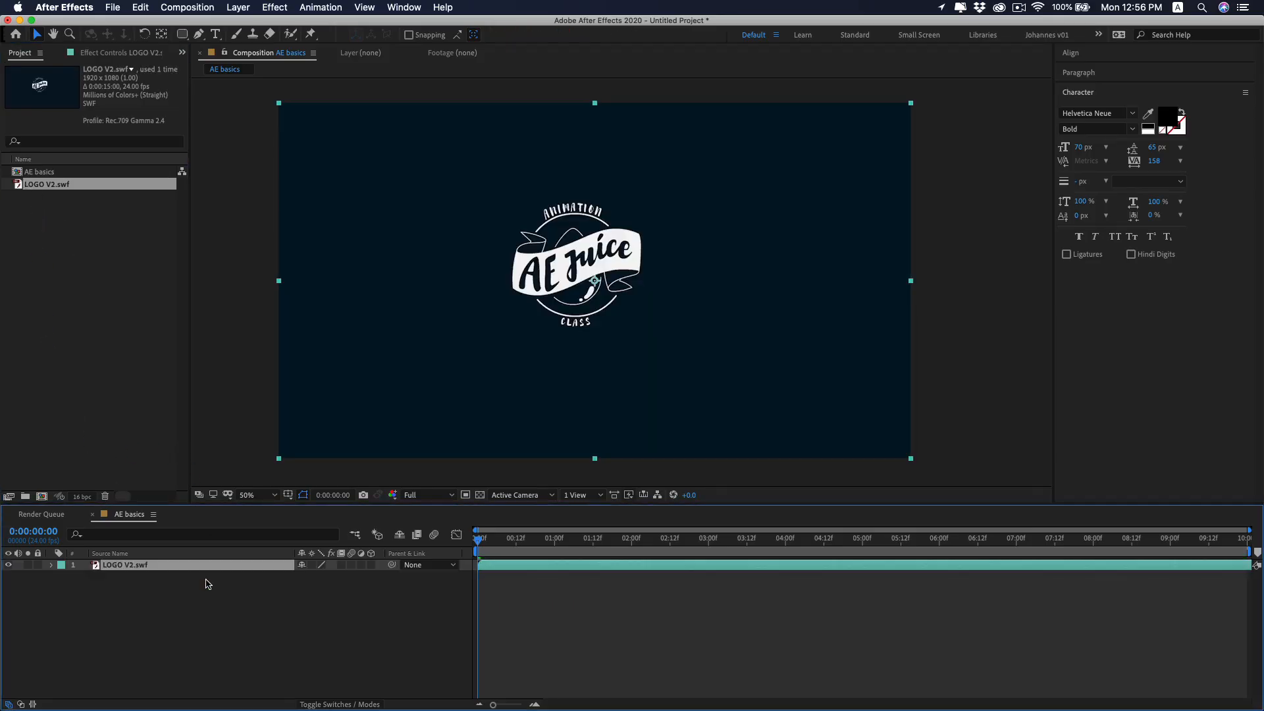
left_click(116, 574)
key("Delete")
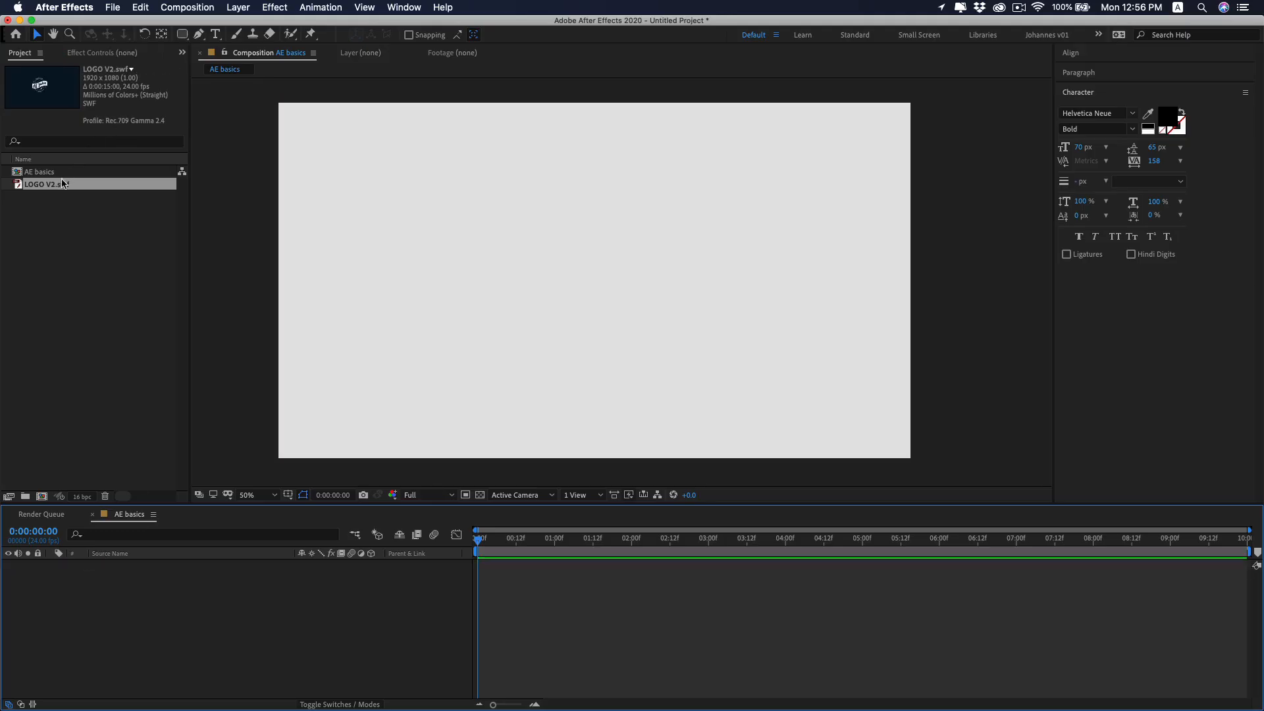
Try placing LOGO V2.swf as a layer in the AE basics composition and undo the placement.
left_click_drag(64, 184, 592, 277)
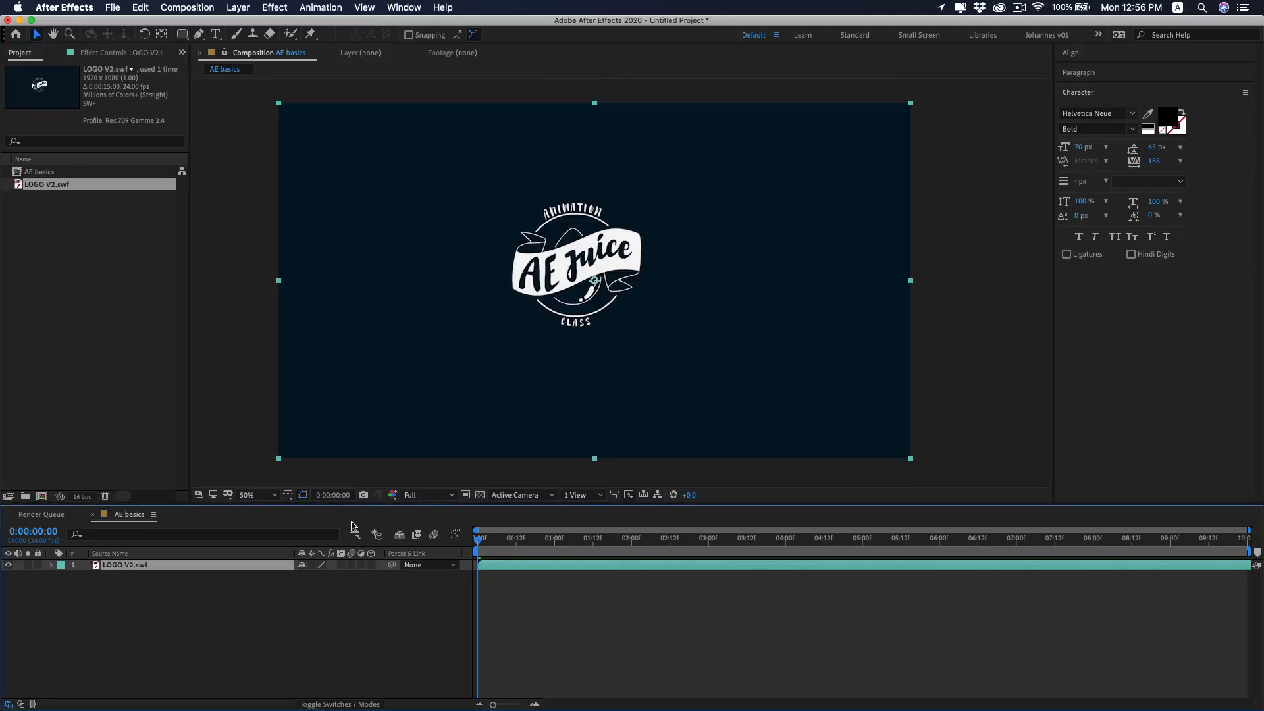
left_click(263, 630)
key("super+z")
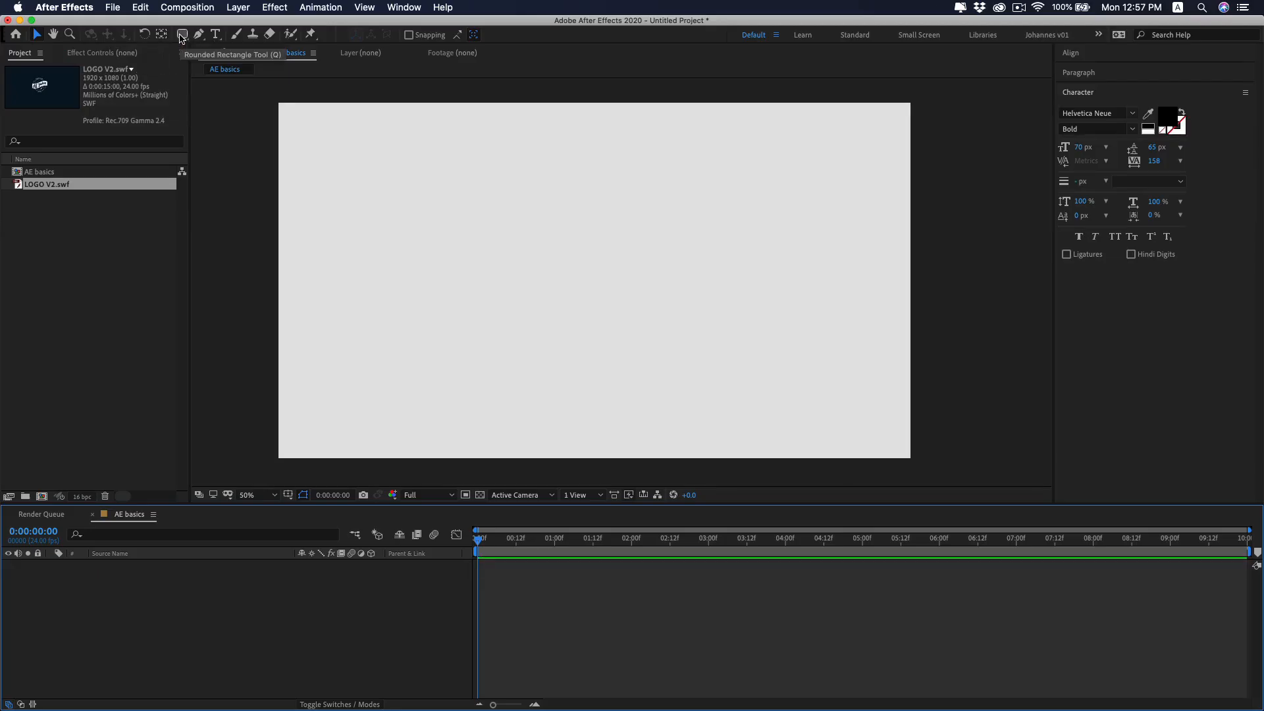
Draw a pink square with a 6 px red stroke up and left of the composition's centre and test its layer rotation.
left_click_drag(183, 33, 232, 40)
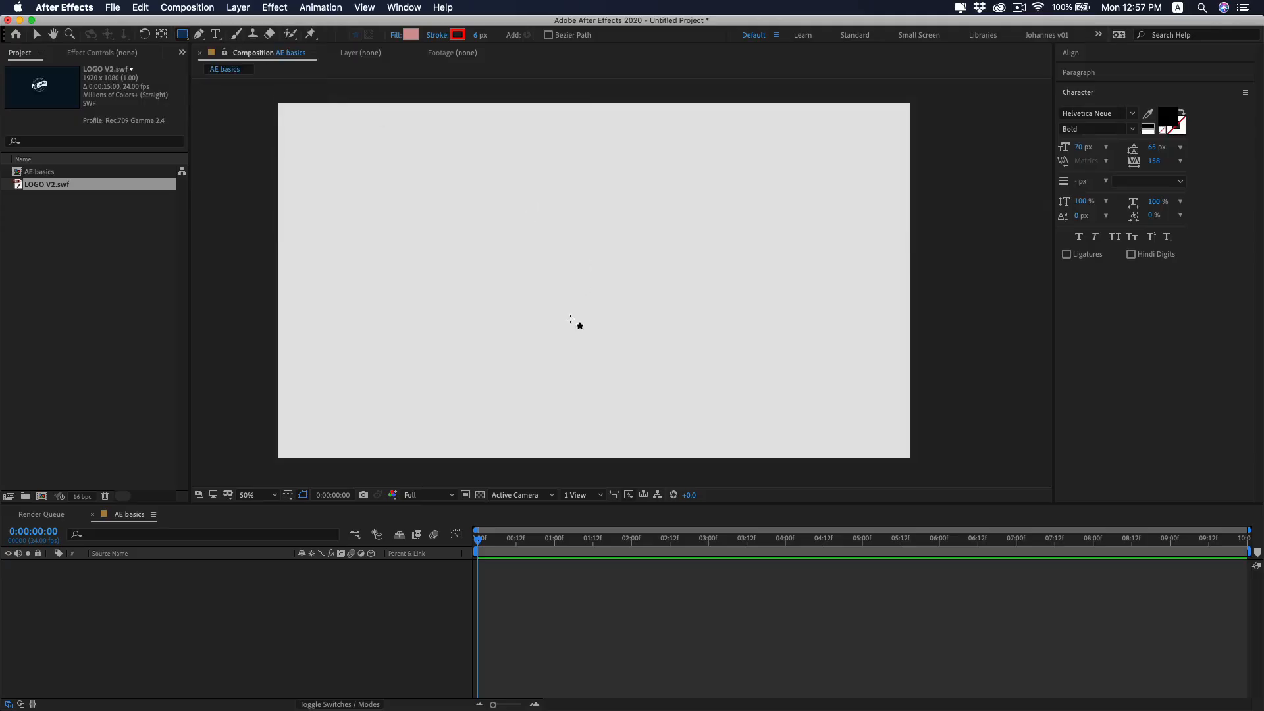
left_click_drag(476, 205, 553, 282)
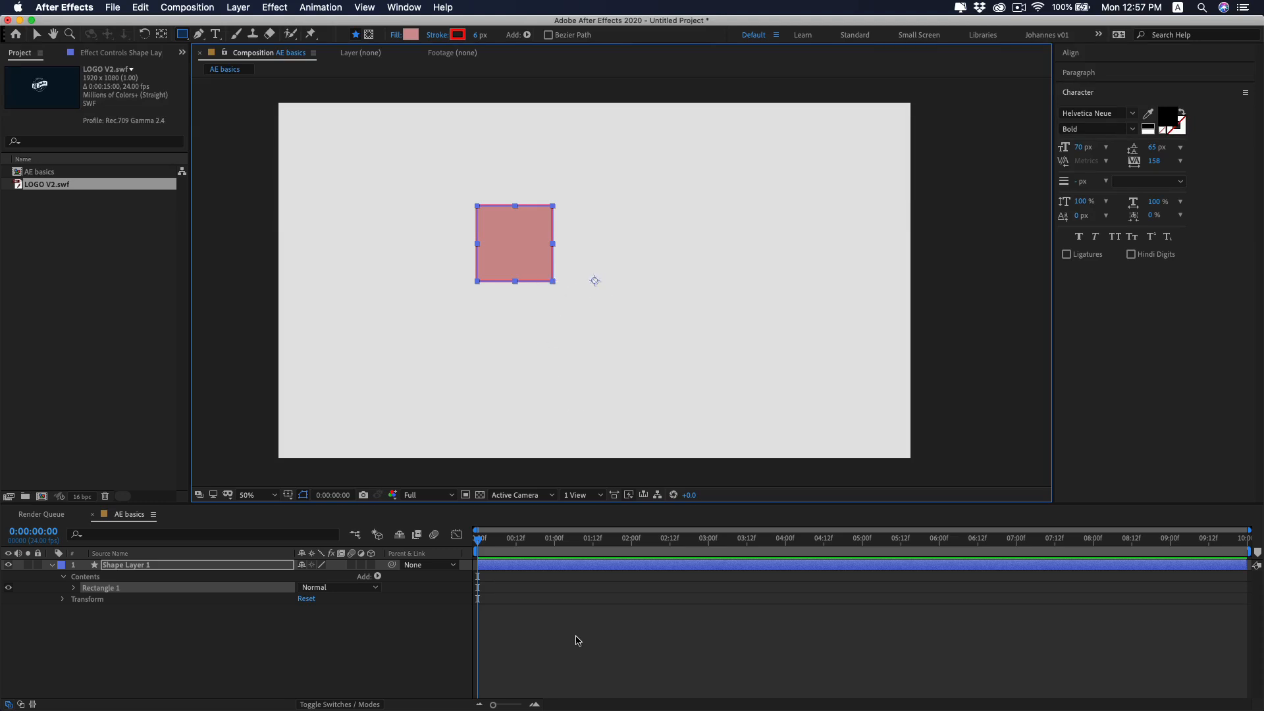
key("r")
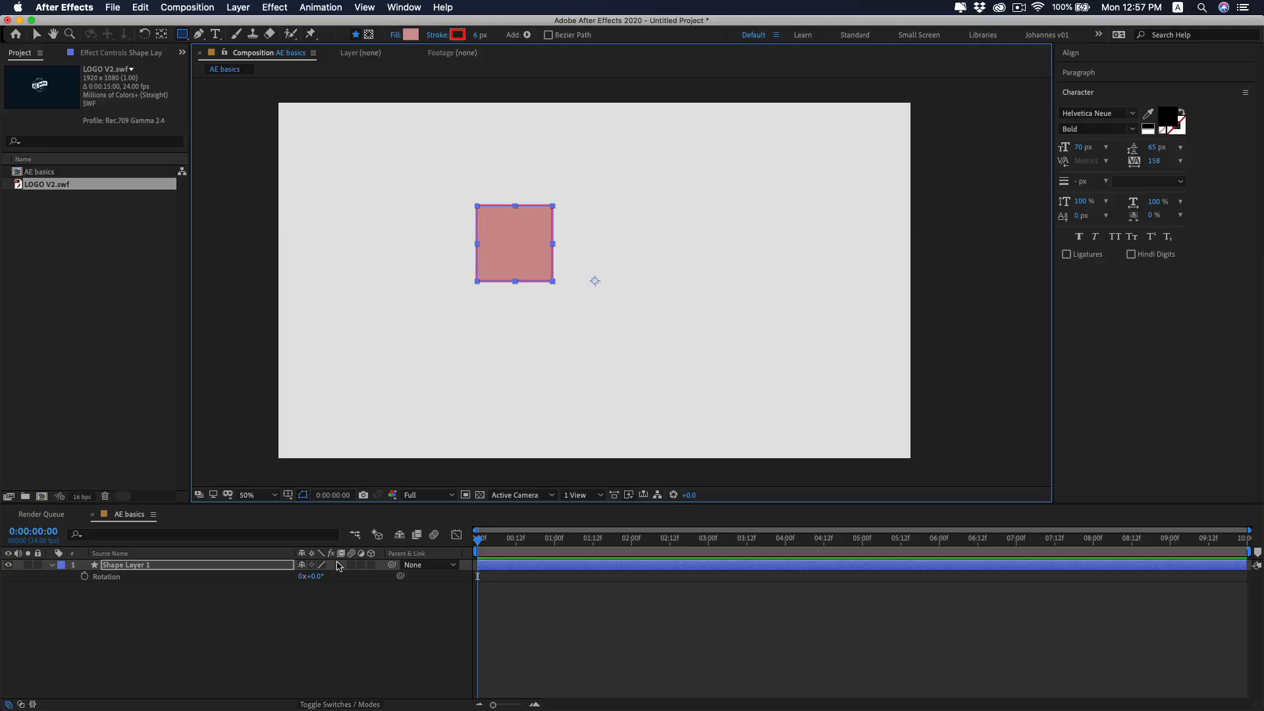
left_click_drag(306, 577, 381, 599)
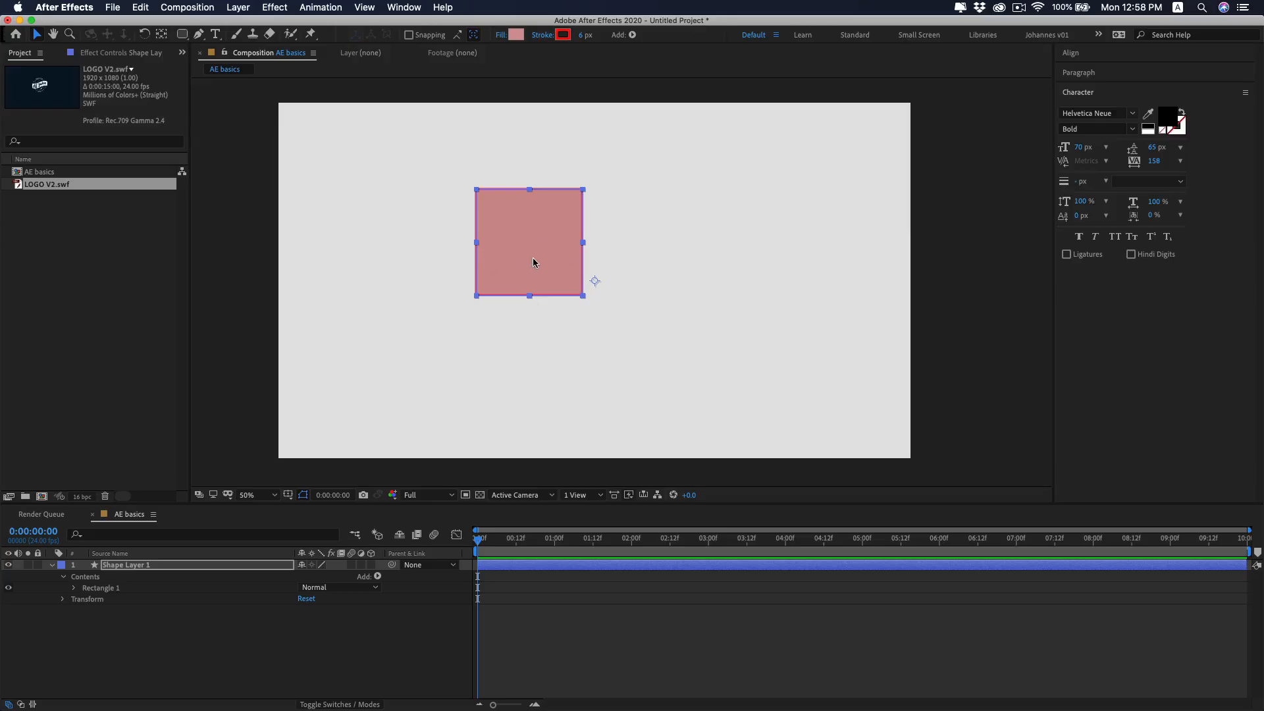
Centre the shape layer's anchor point on the square and test rotating the layer around it.
double_click(162, 36)
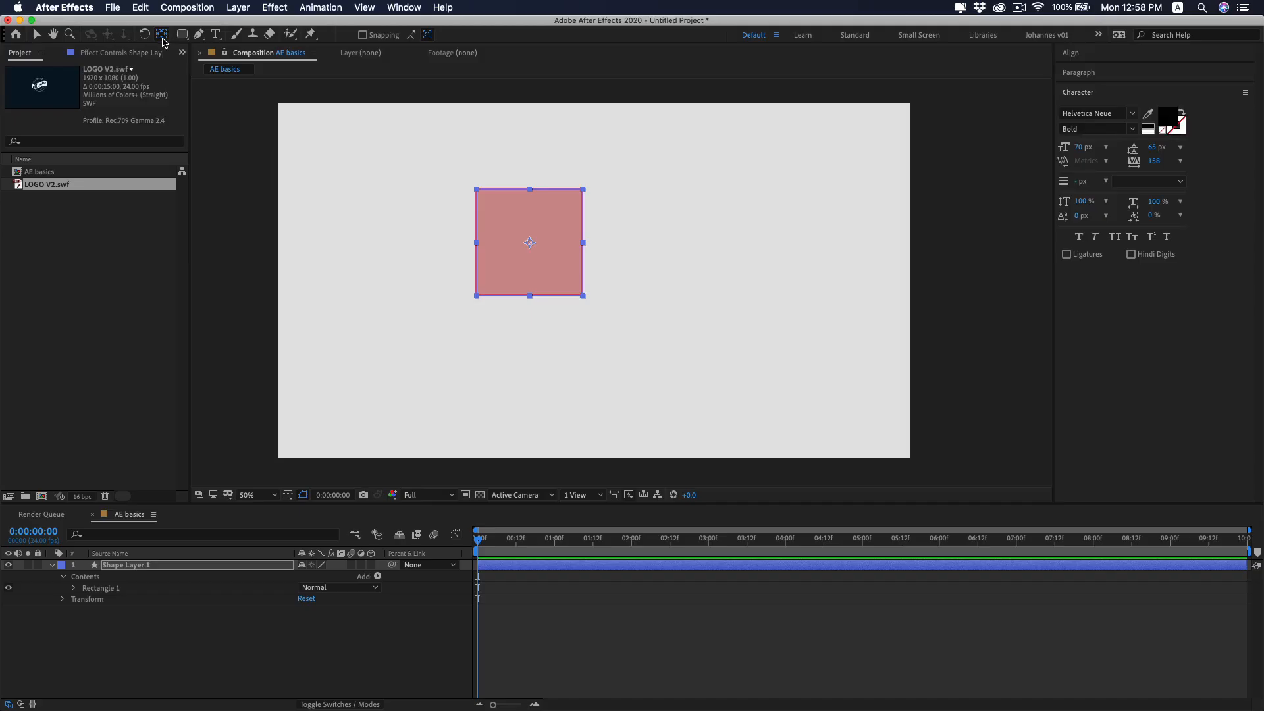
key("r")
left_click_drag(315, 576, 338, 628)
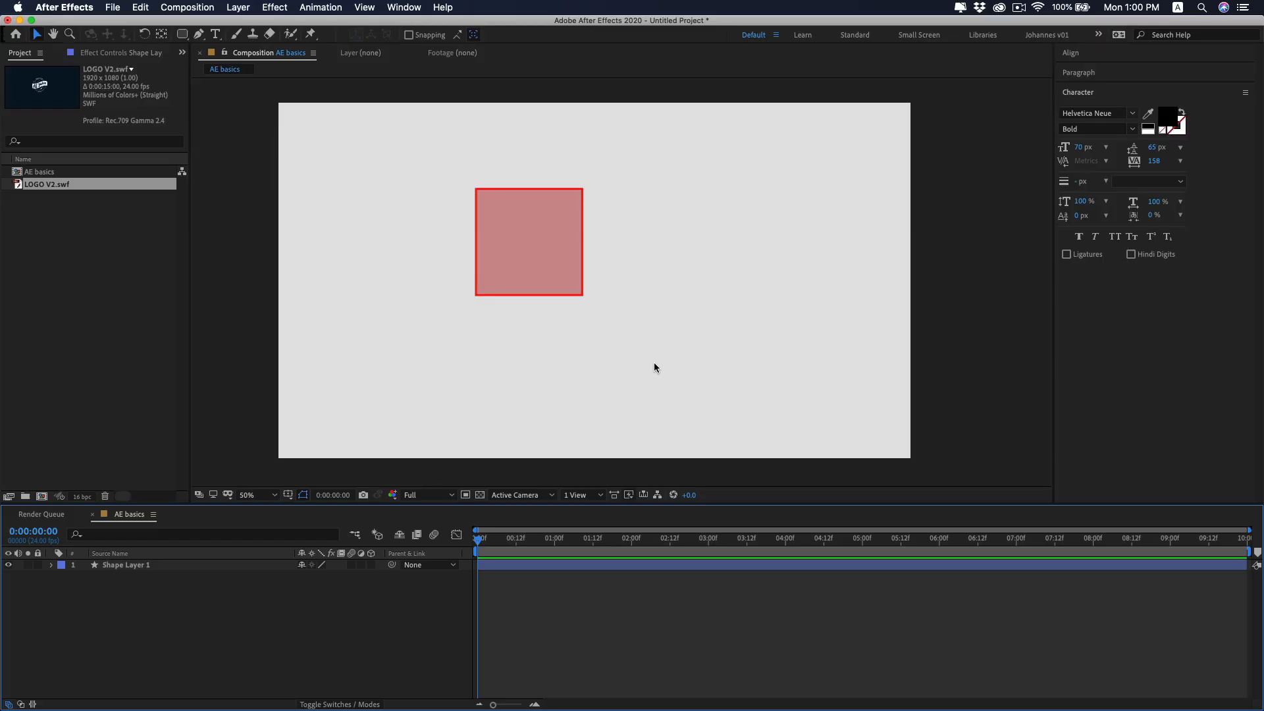
Expand Shape Layer 1's Transform properties and set a Position keyframe at 0:00:00:00.
left_click(492, 566)
key("p")
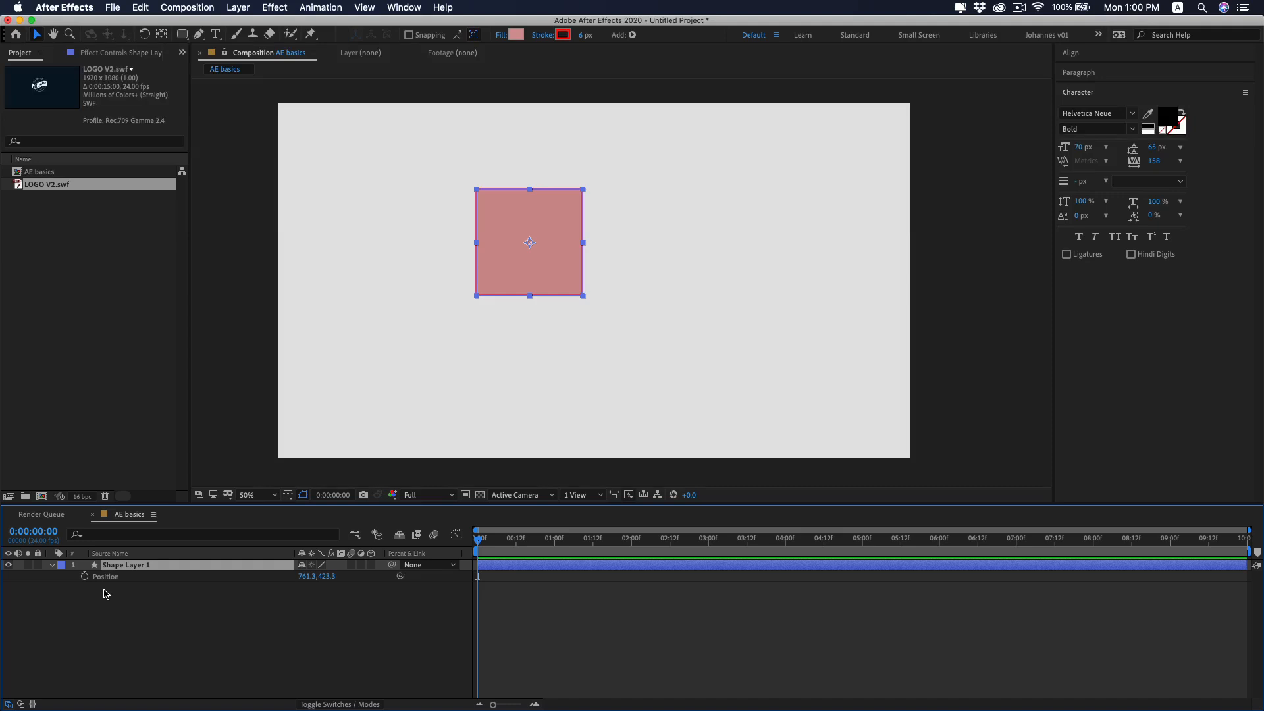
key("p")
left_click(51, 566)
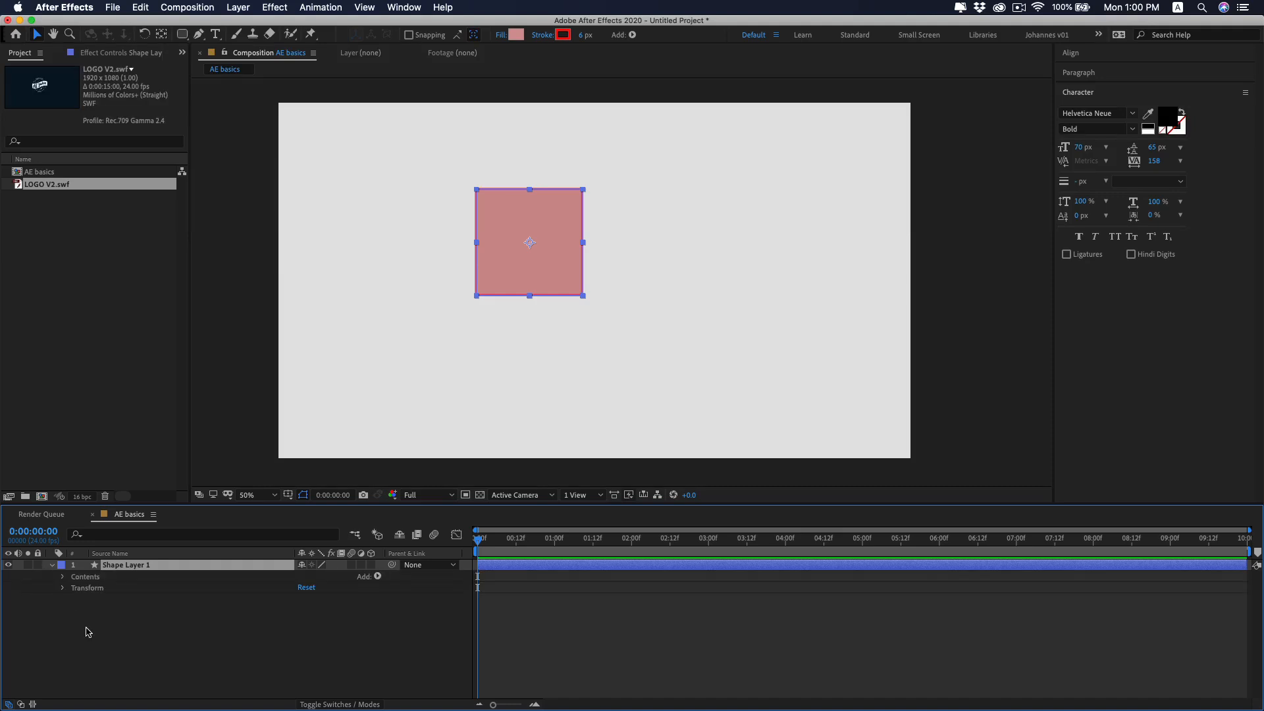
left_click(63, 588)
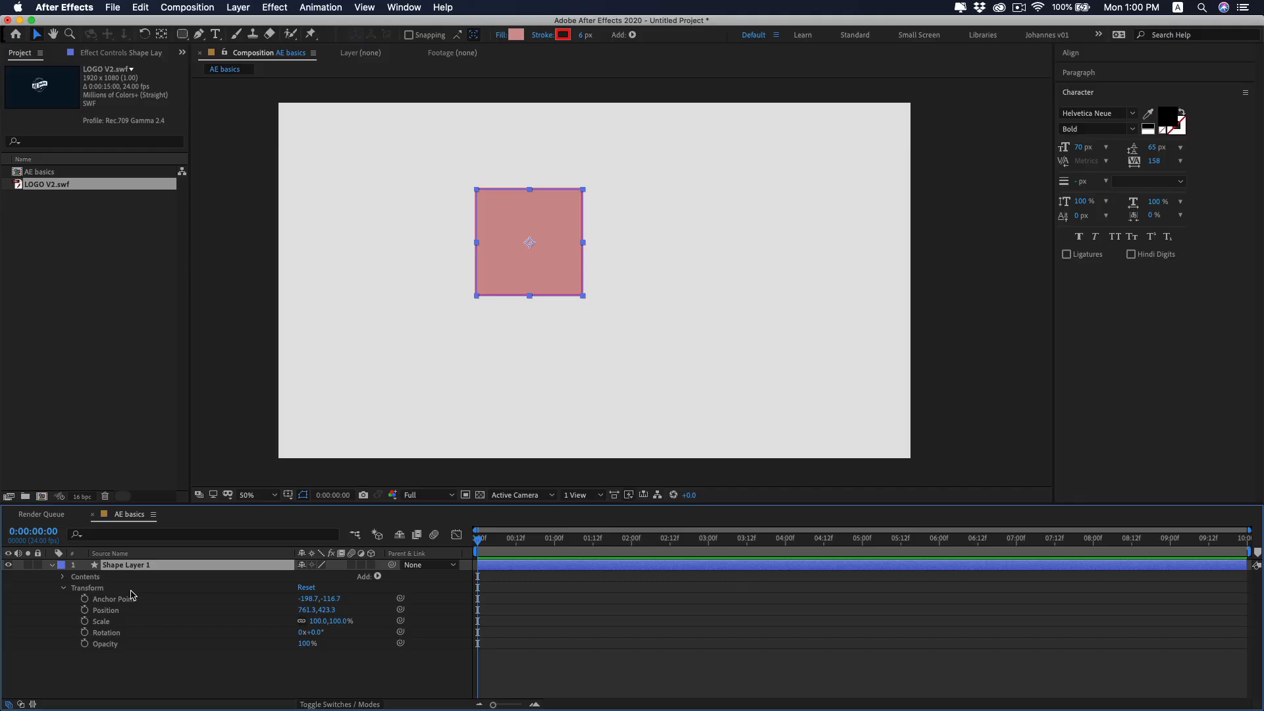
left_click(85, 610)
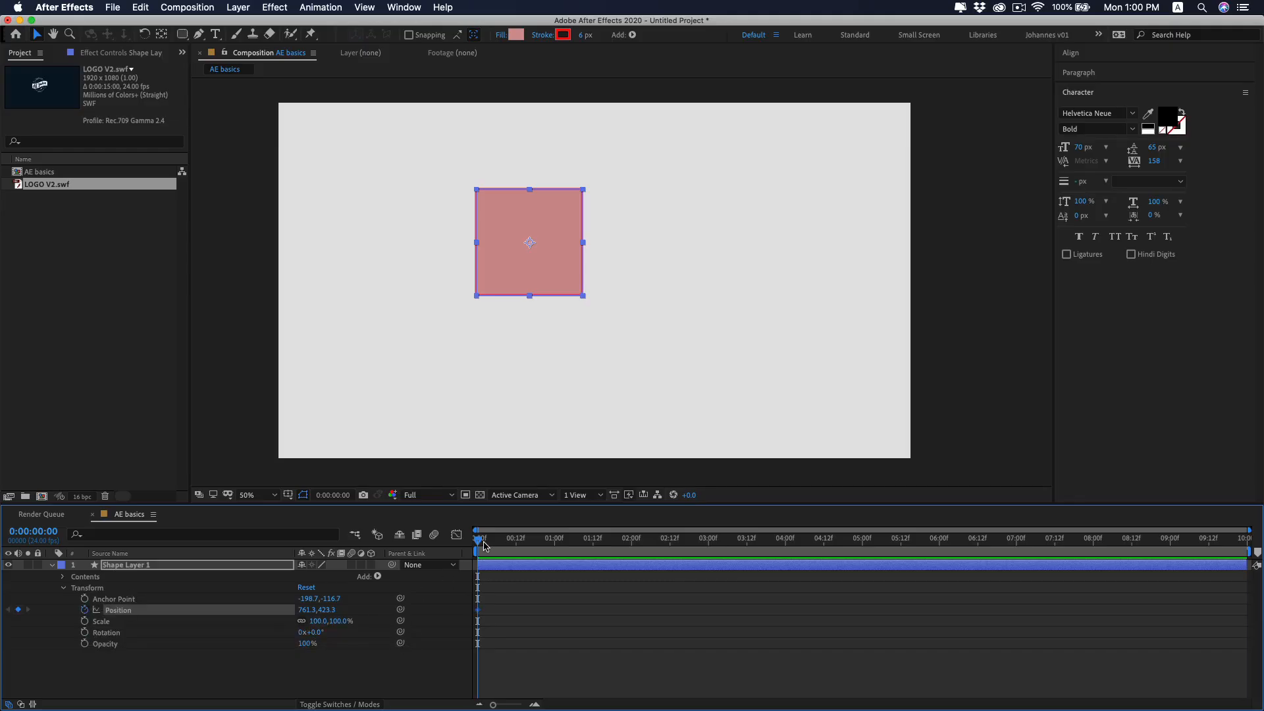
Add a Position keyframe at 0:00:02:00 with the square moved right to about 1343, 411, and preview the motion.
left_click_drag(484, 545, 545, 566)
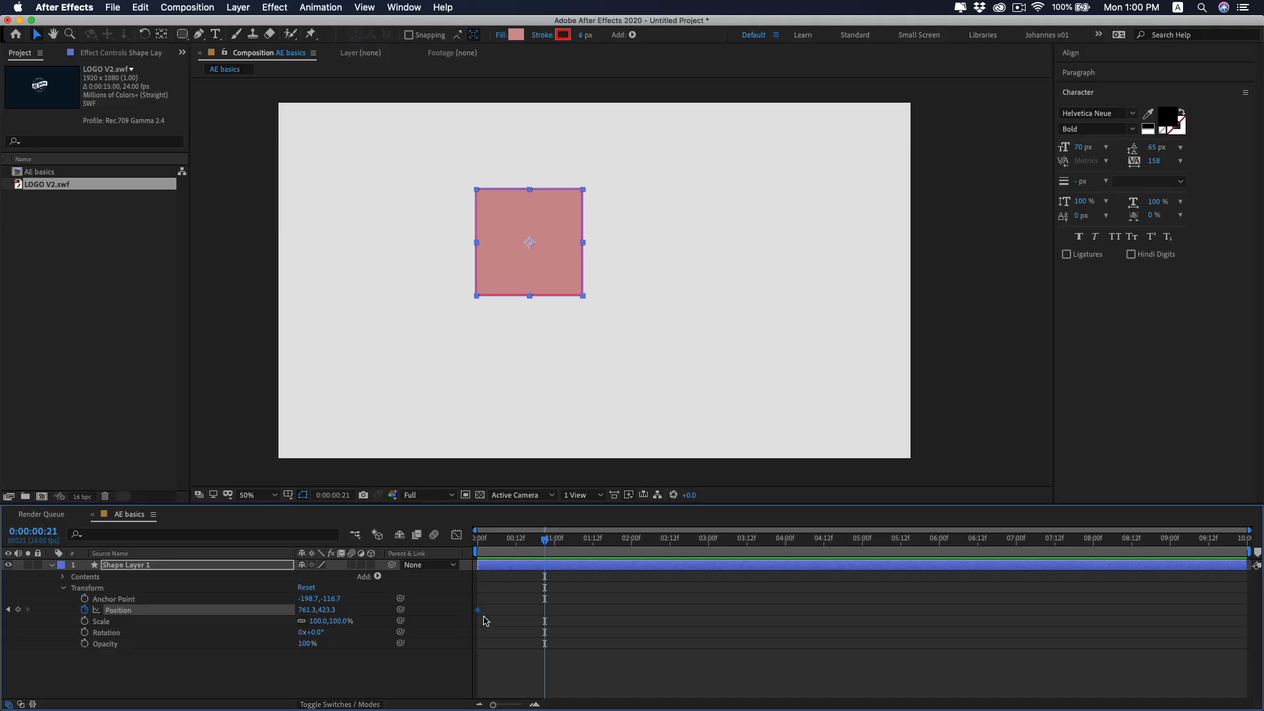
key("Home")
left_click_drag(500, 546, 622, 543)
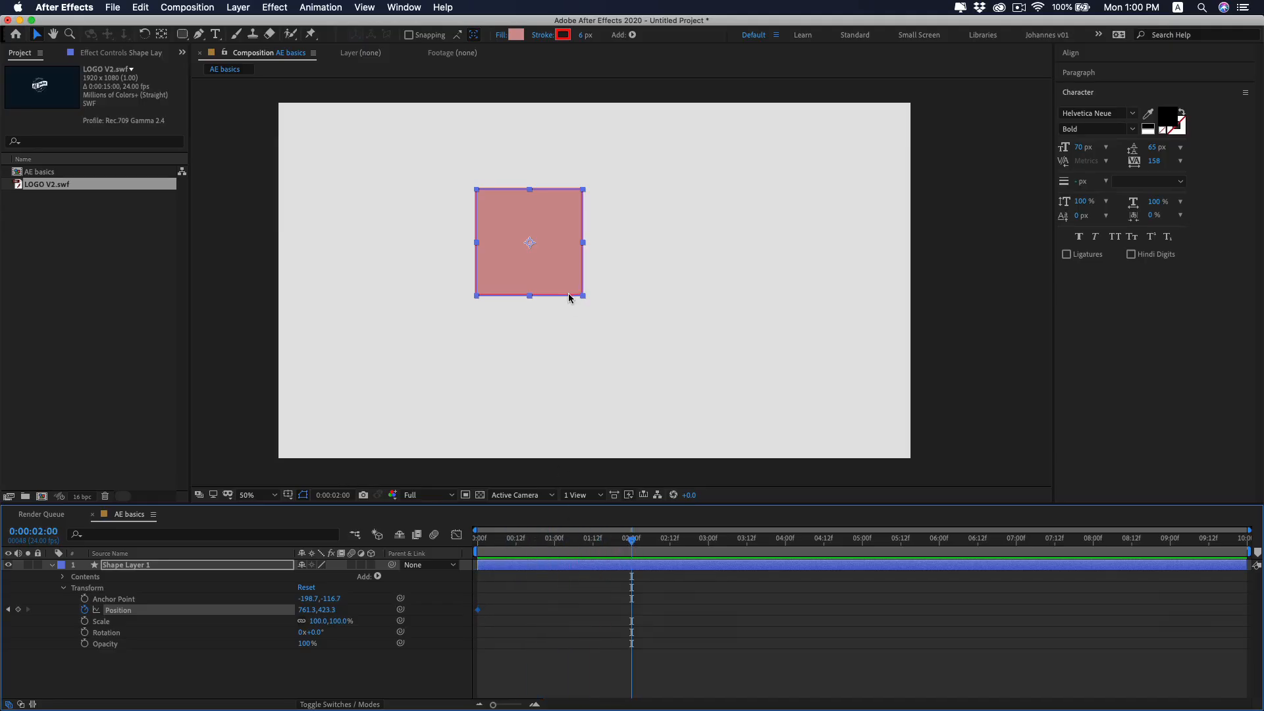
left_click_drag(533, 262, 725, 259)
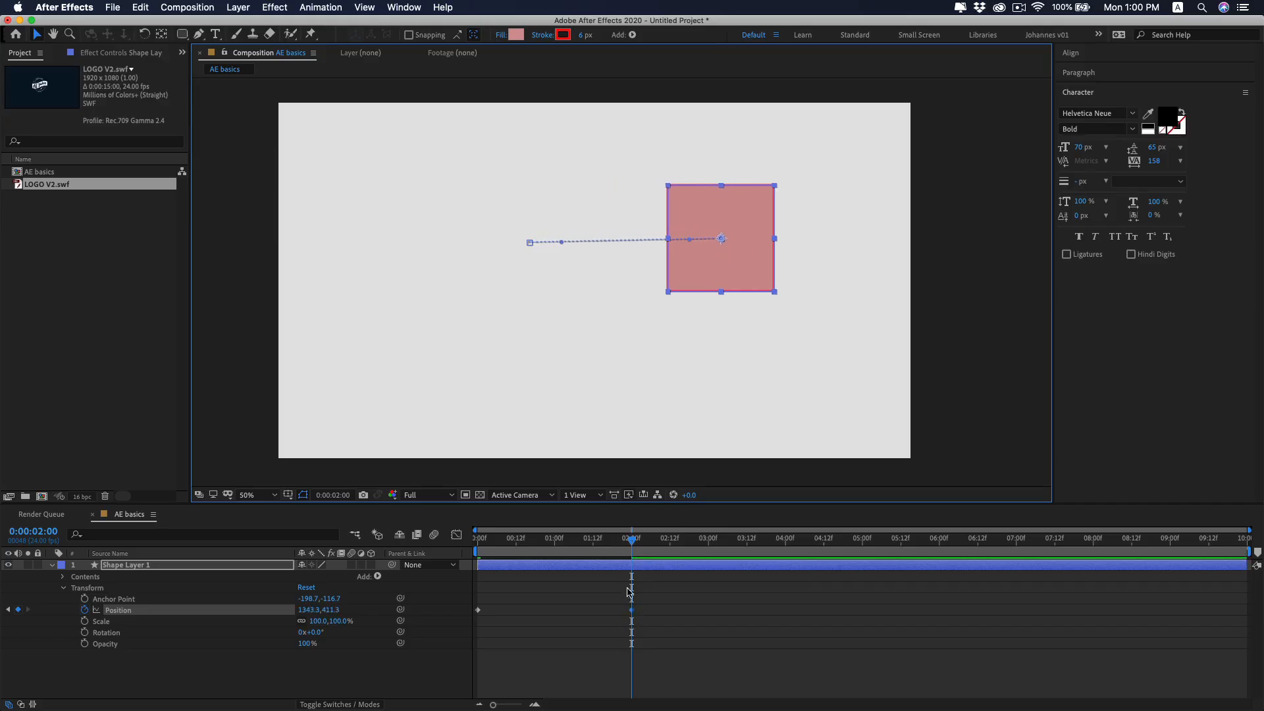
left_click_drag(626, 541, 465, 555)
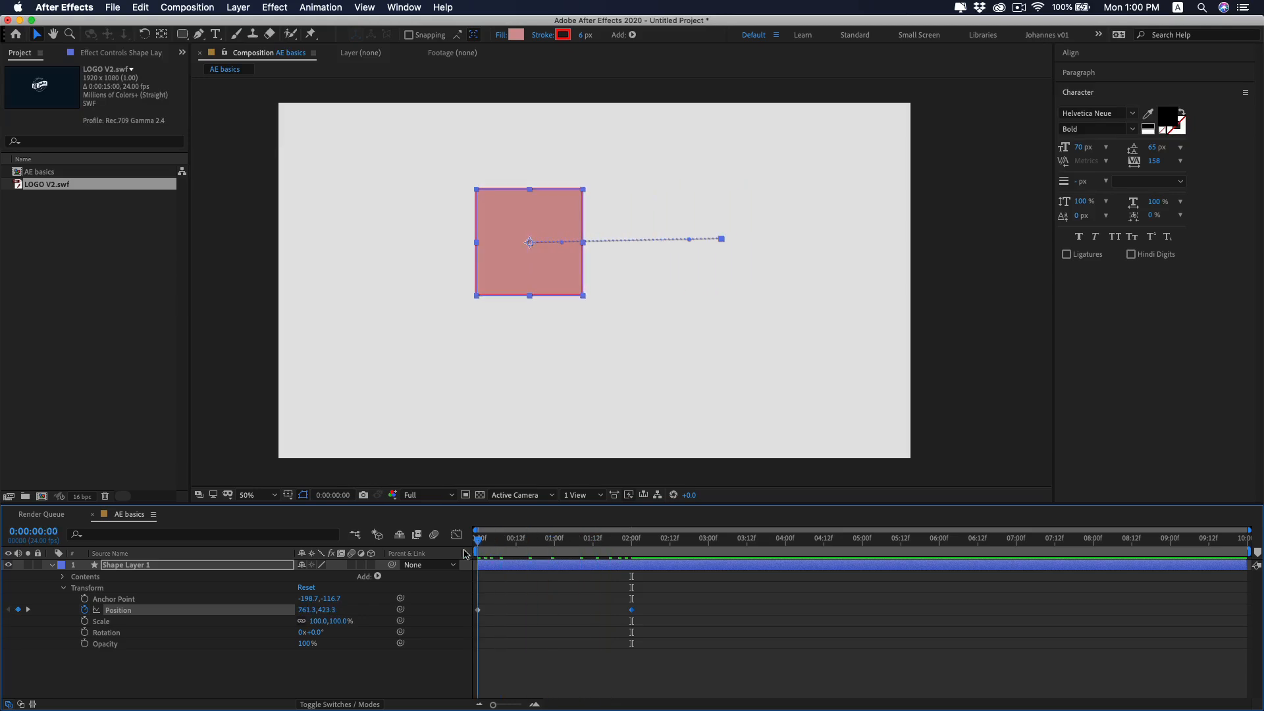
key("space")
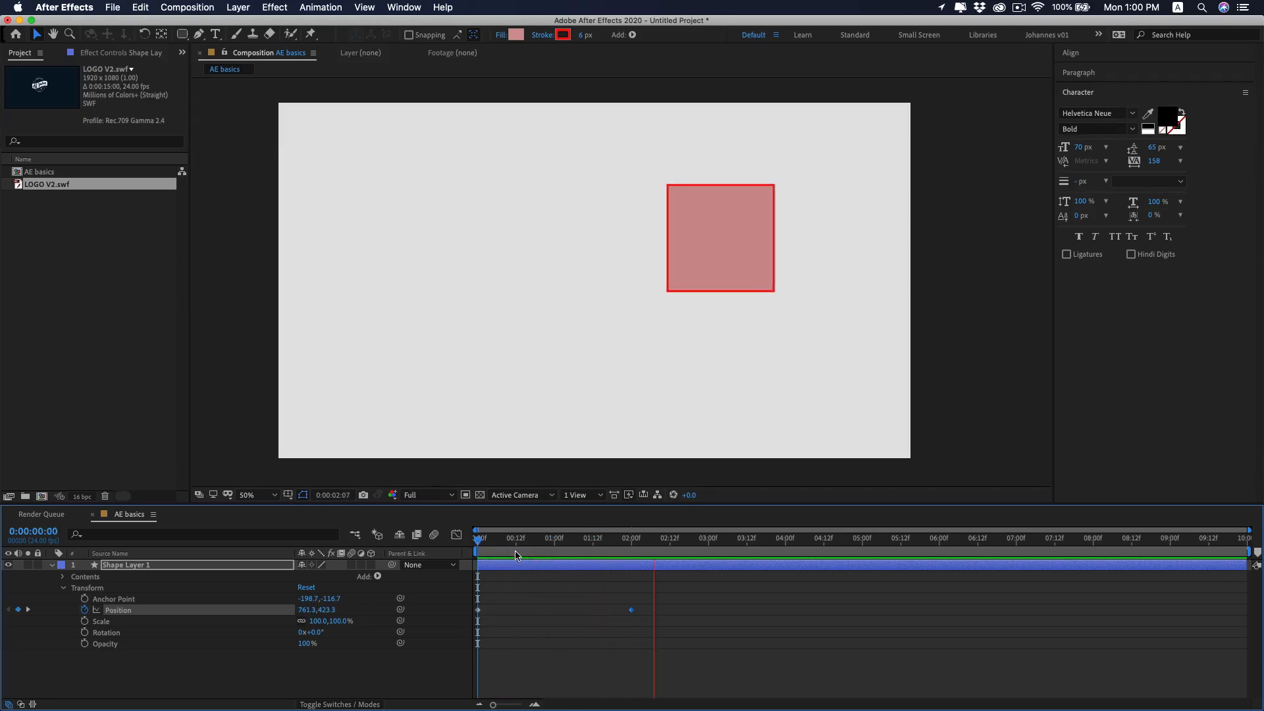
key("space")
key("space")
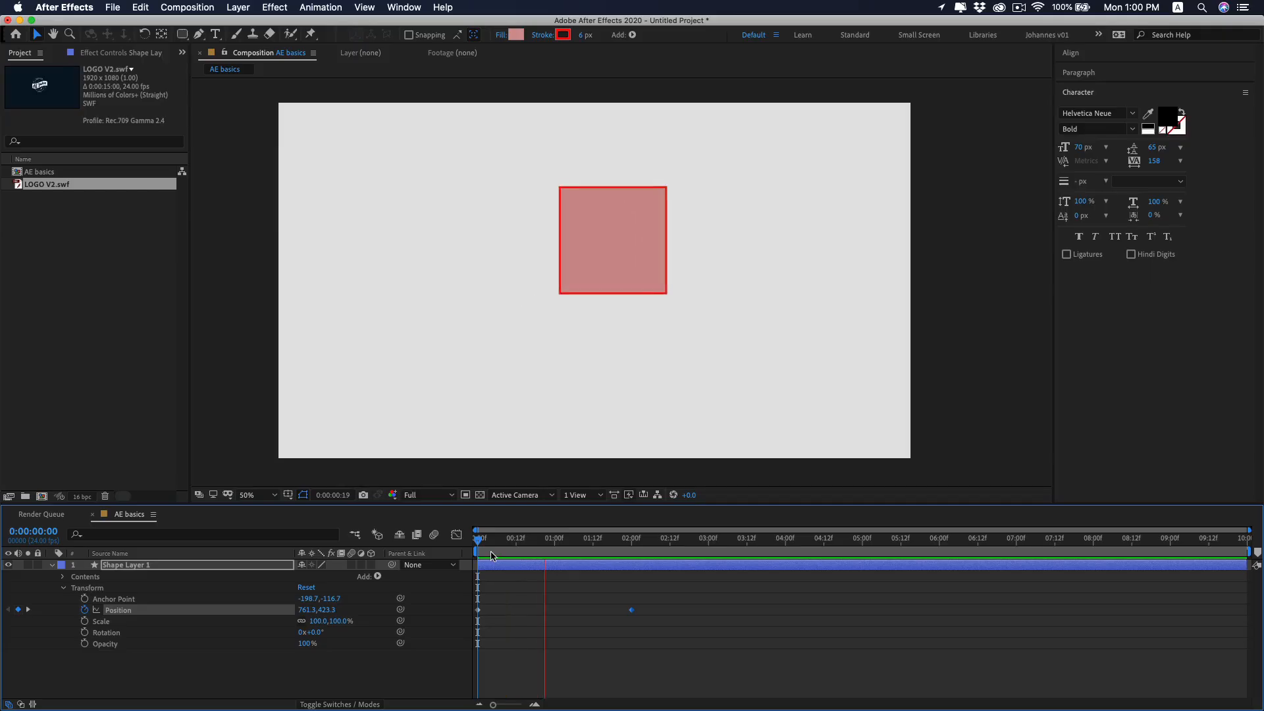
key("space")
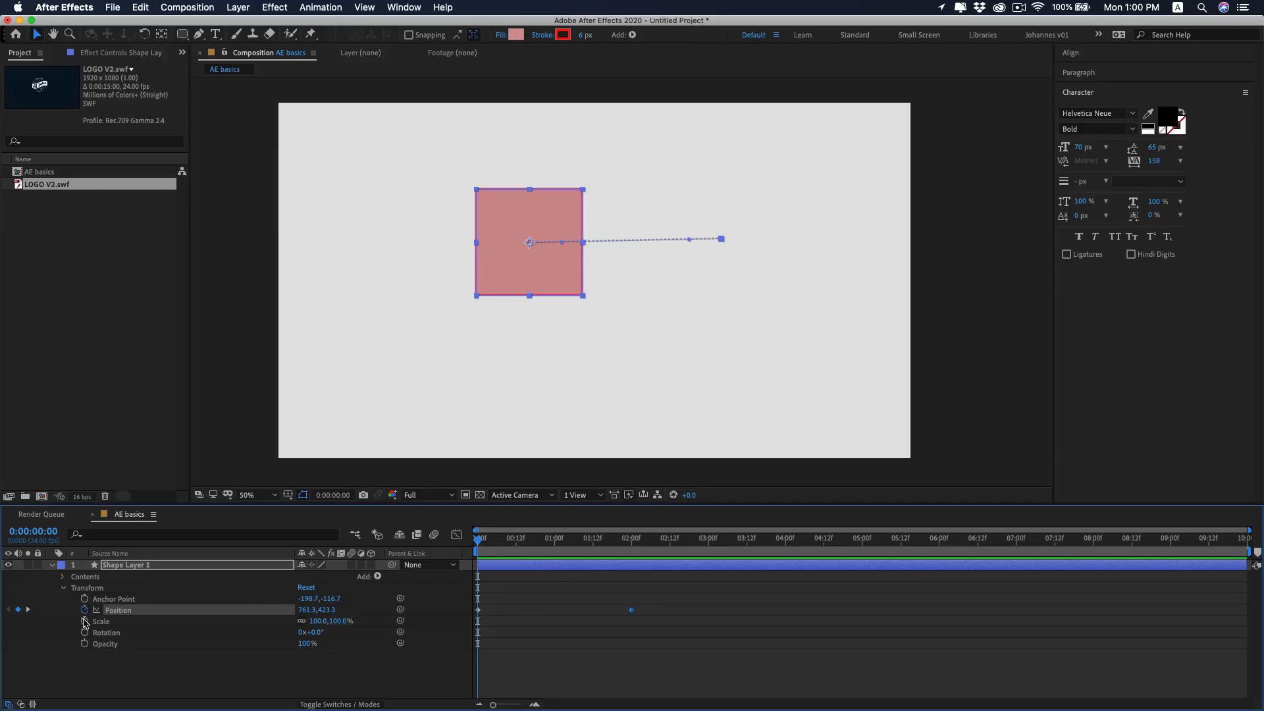
Keyframe the square's Scale from 100% at 0:00:00:00 to 65% at 0:00:02:00 and preview the animation.
left_click(84, 621)
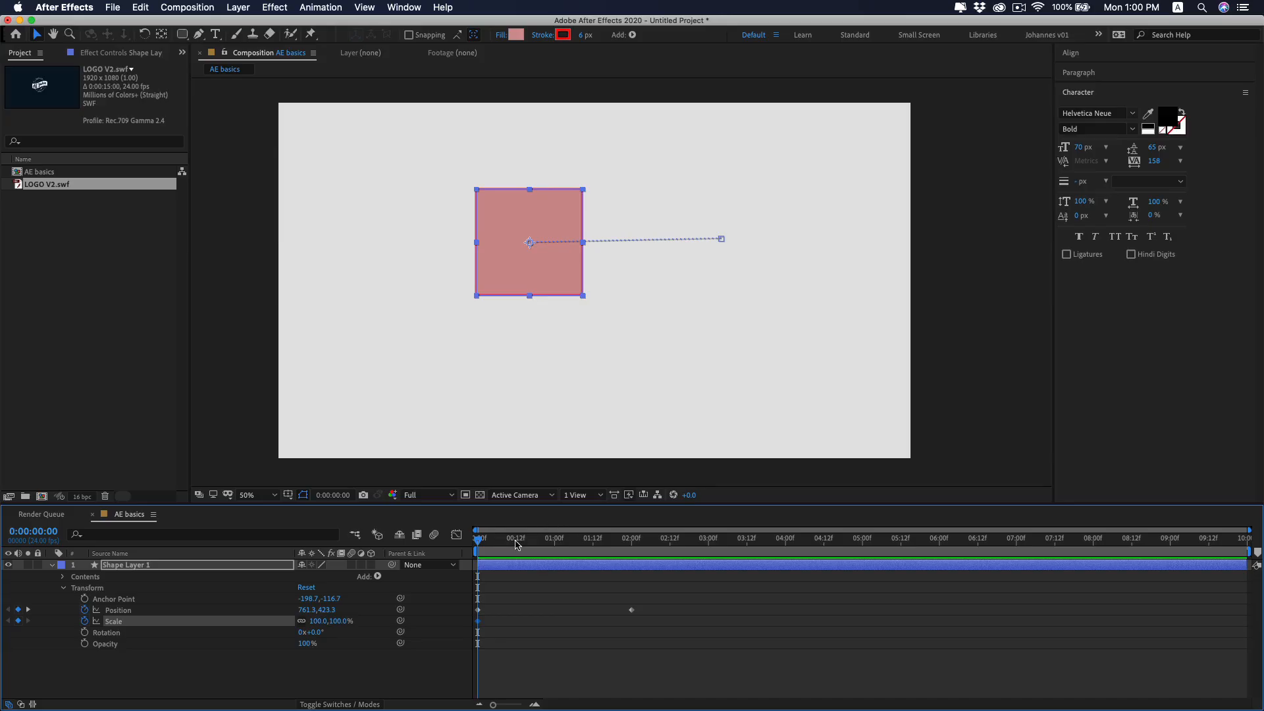
left_click_drag(520, 541, 632, 564)
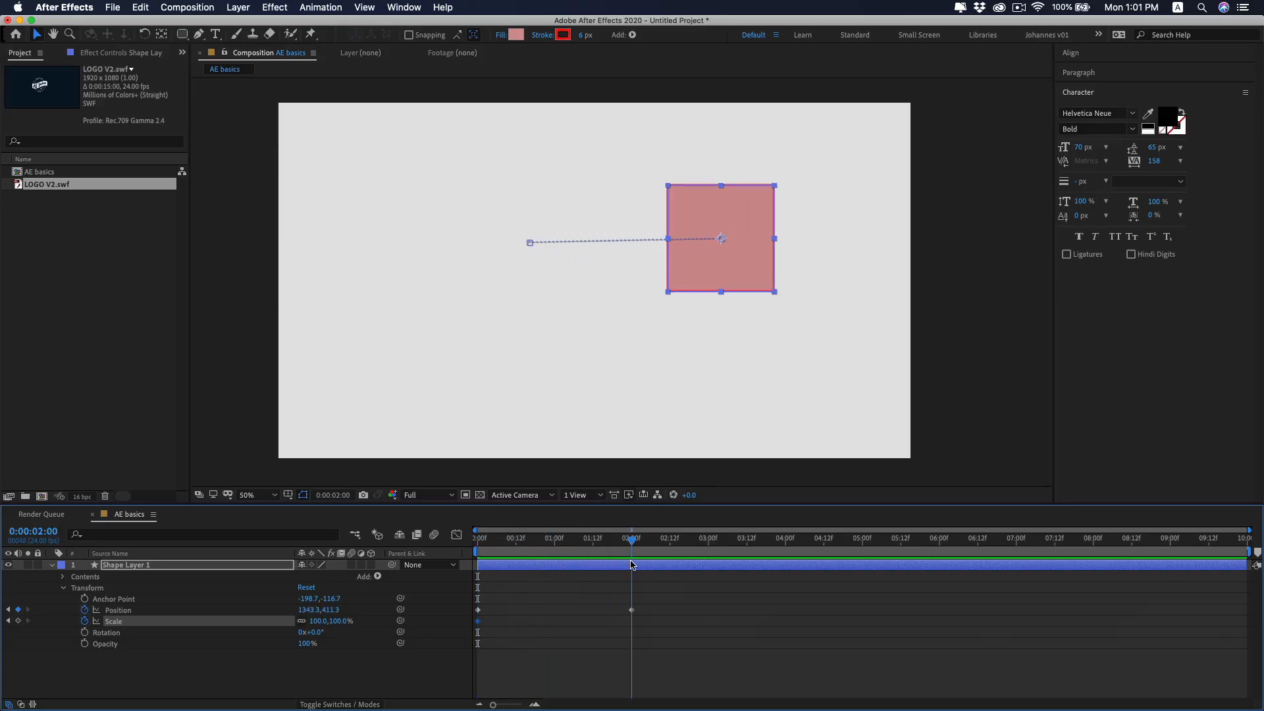
left_click_drag(317, 623, 296, 622)
left_click_drag(508, 541, 477, 541)
key("space")
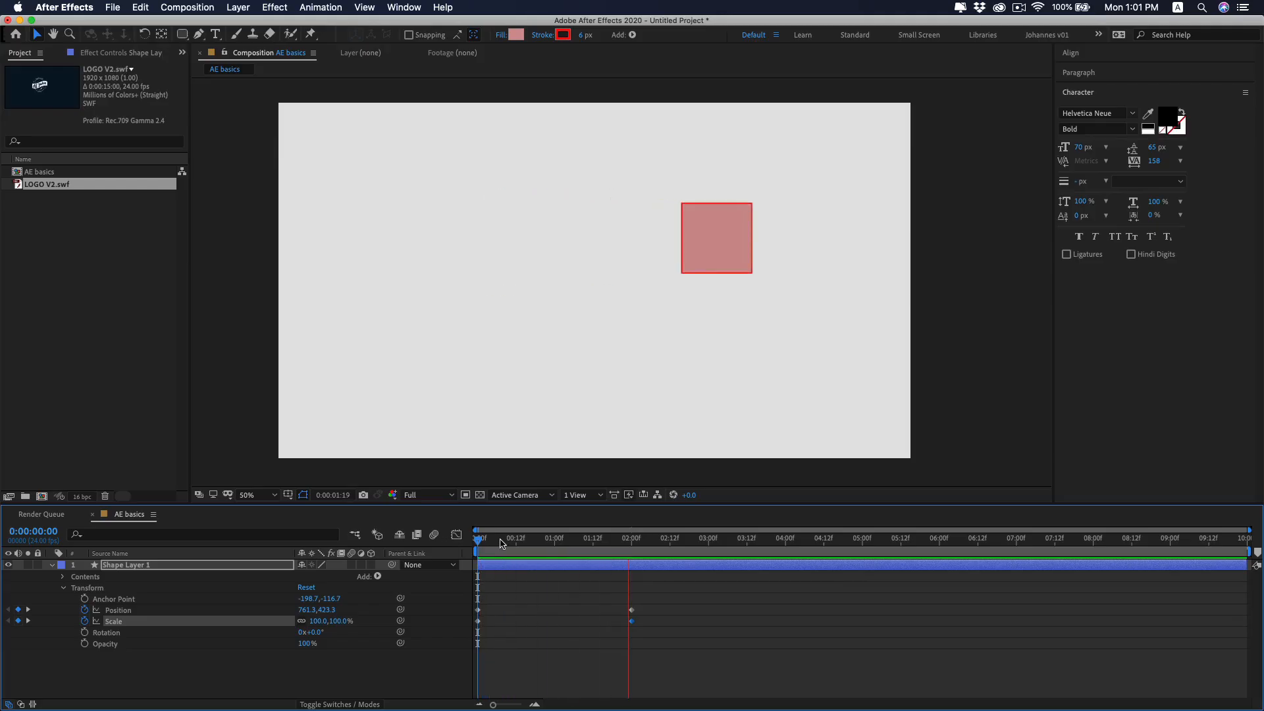
key("space")
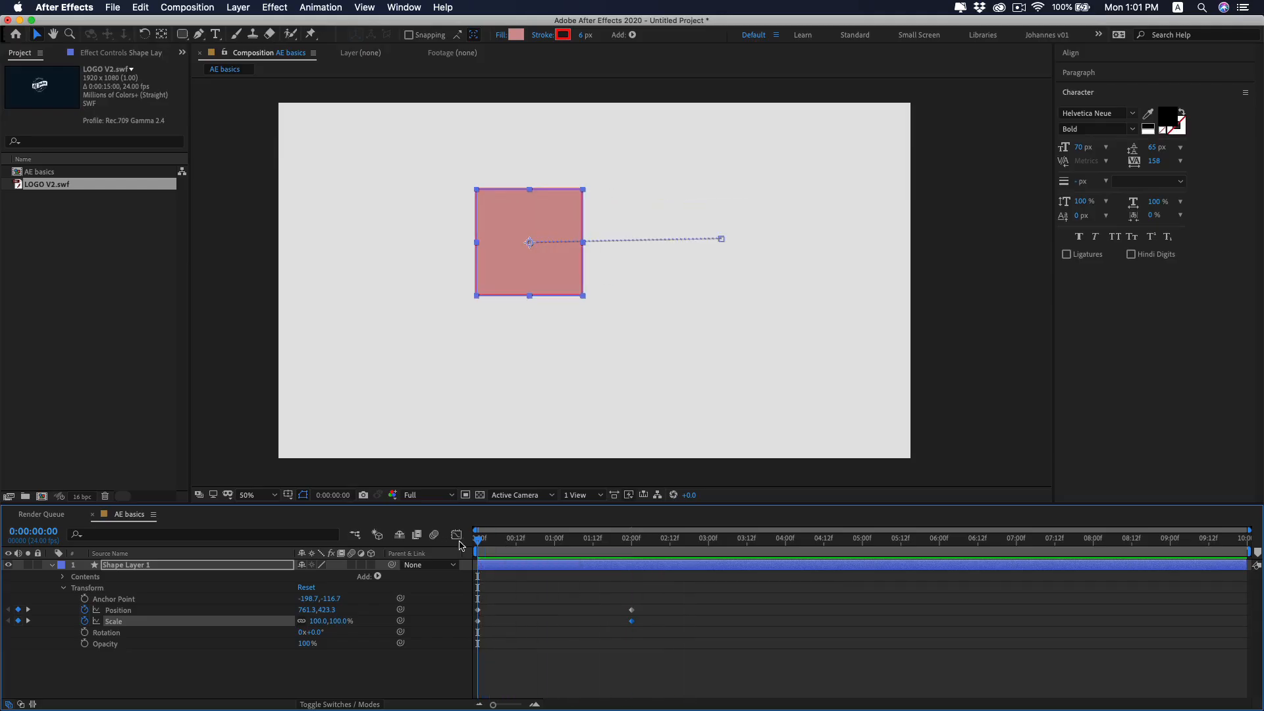
Keyframe the square's Rotation from 0° at the start to a clockwise turn at 2 seconds and preview the animation.
left_click(85, 633)
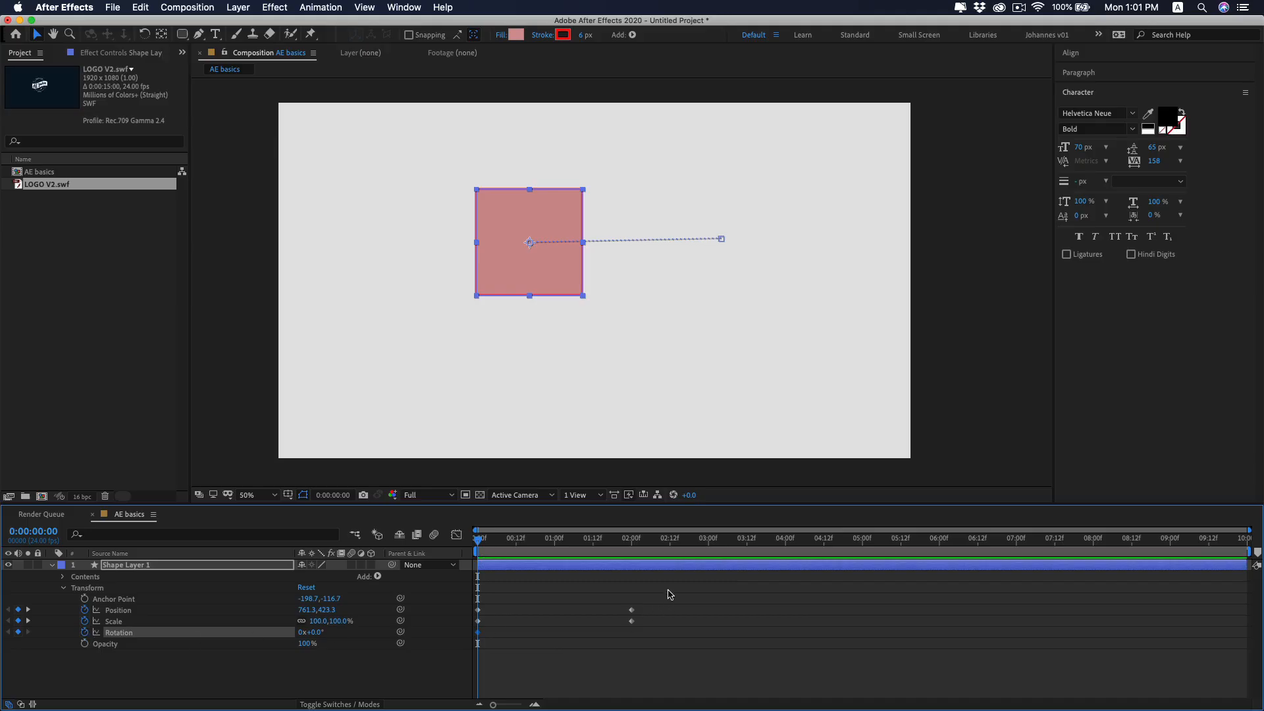
left_click(633, 542)
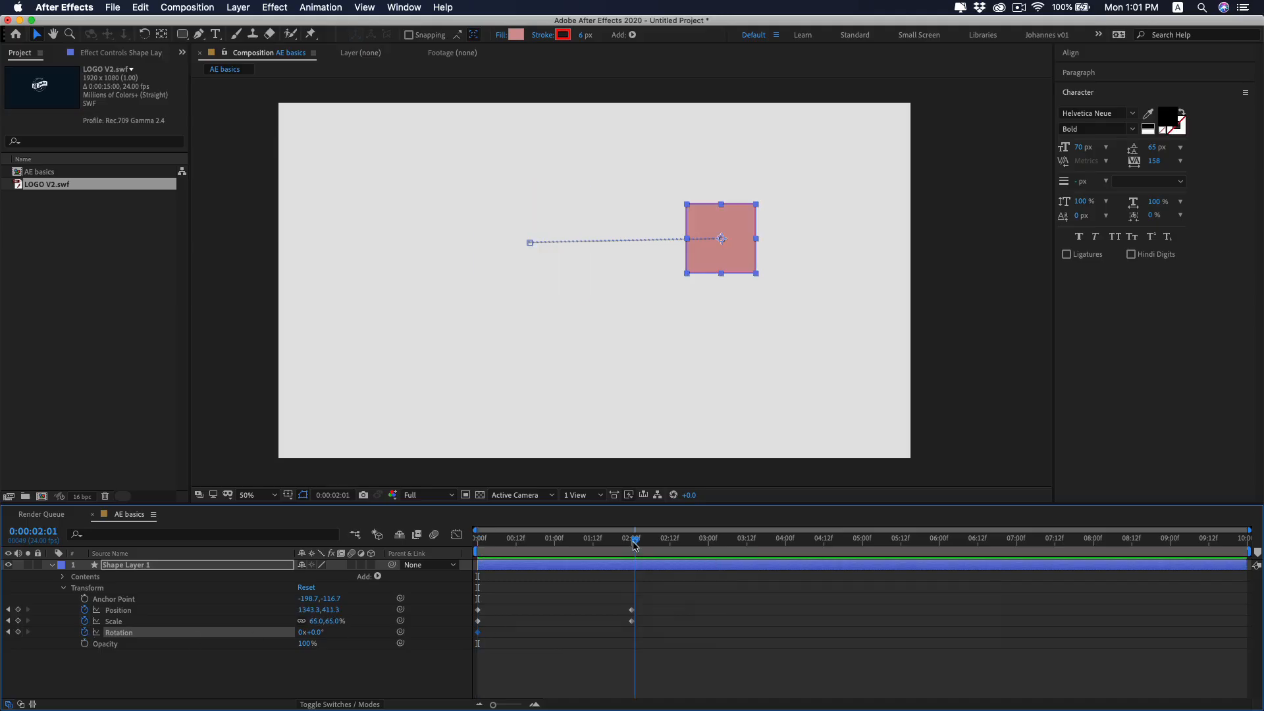
left_click_drag(315, 632, 378, 634)
key("Home")
key("space")
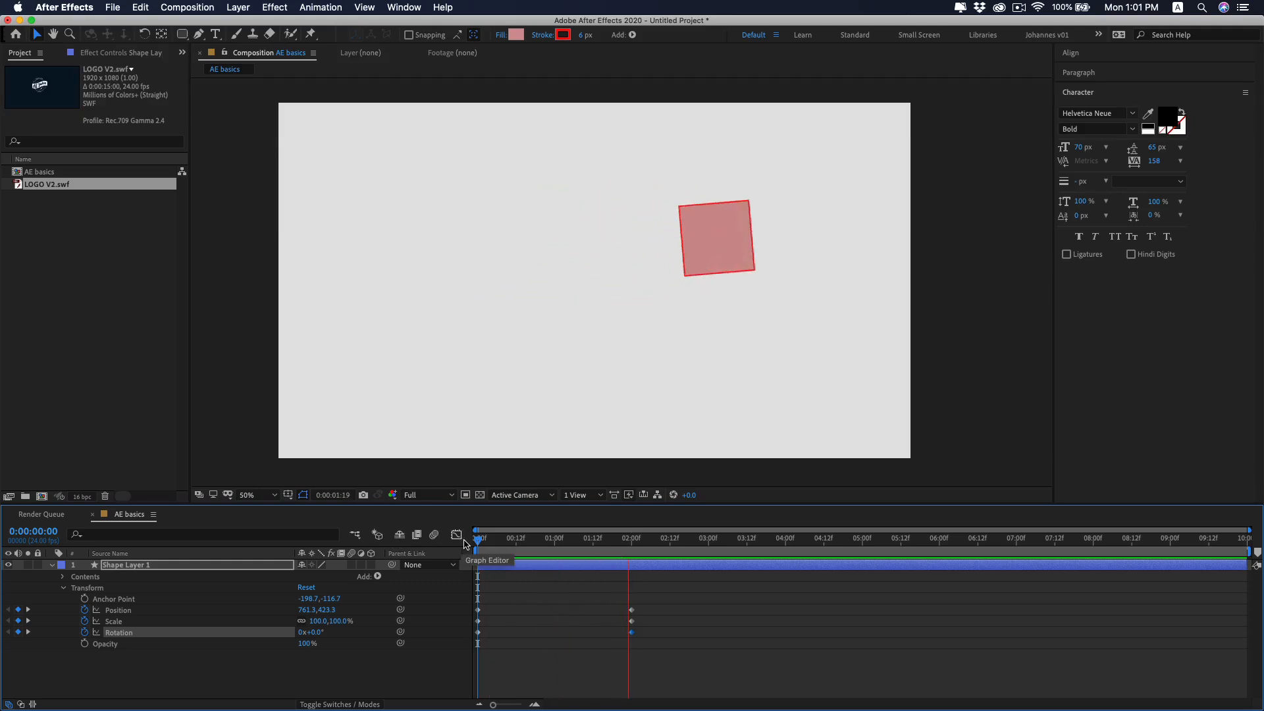
key("space")
key("space")
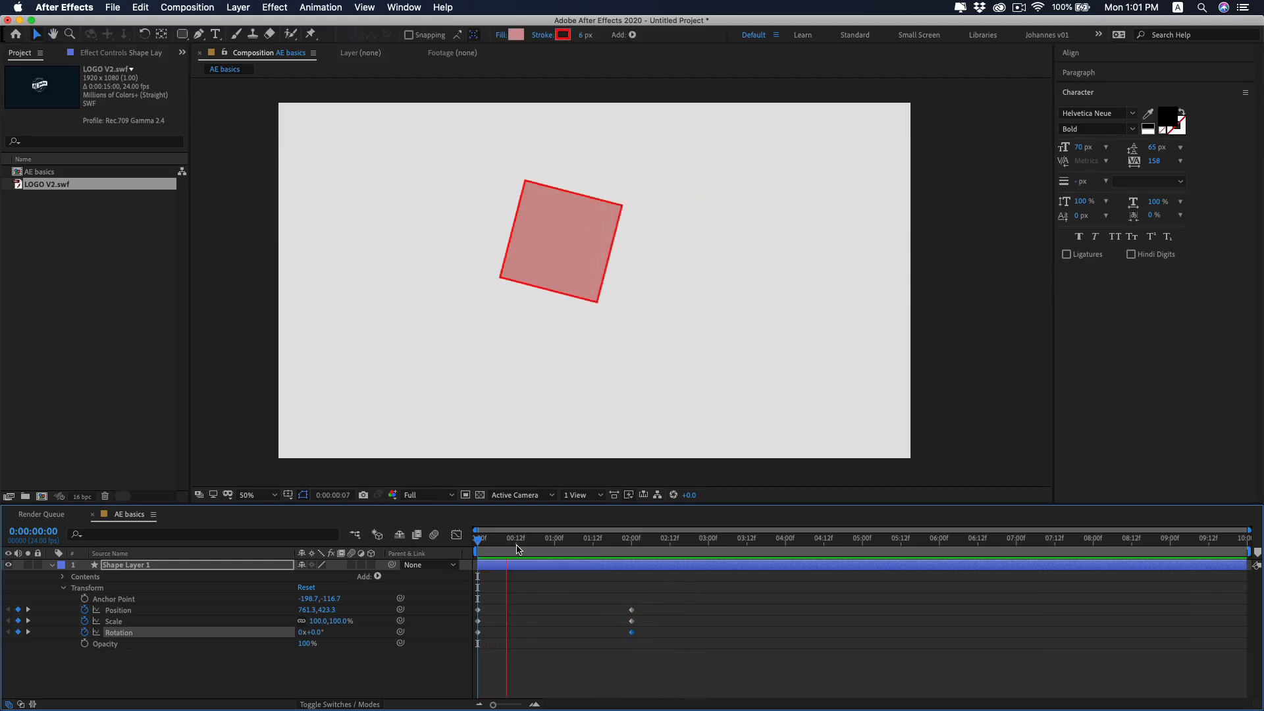
key("space")
Apply Easy Ease to all Position, Scale and Rotation keyframes of the square and preview the smoothed animation.
key("super+a")
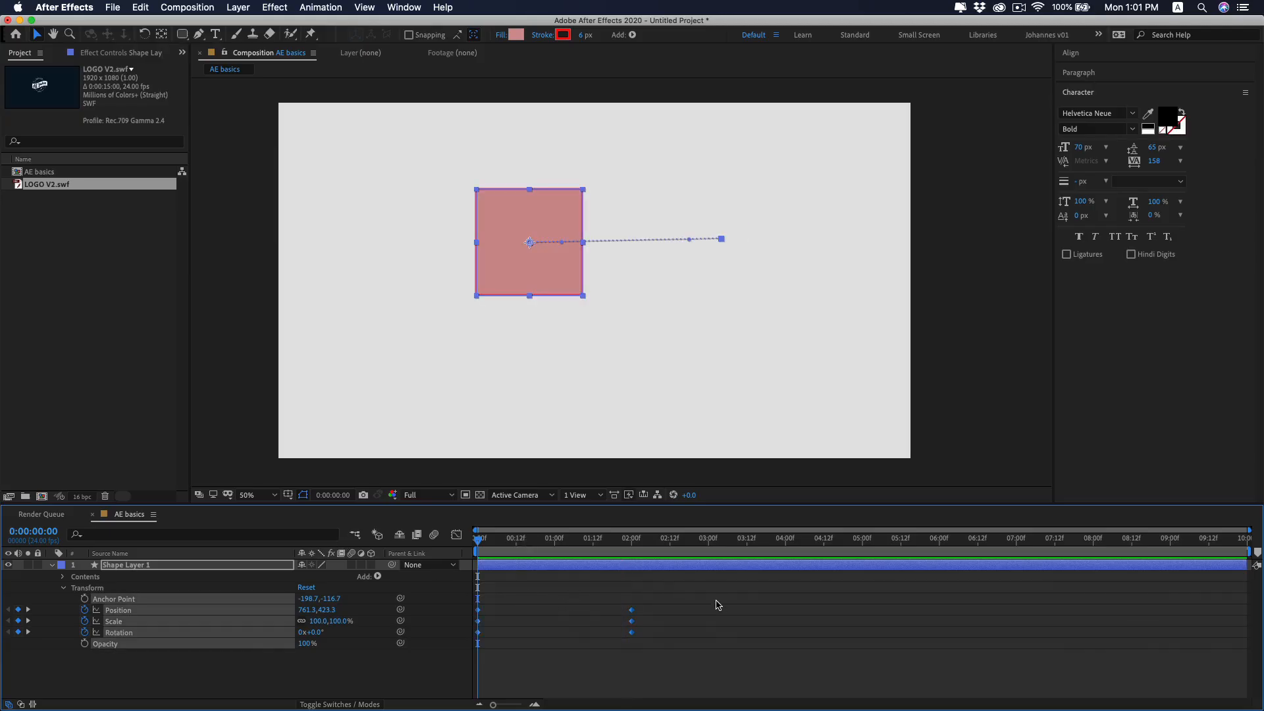
left_click(674, 613)
left_click_drag(719, 573, 461, 663)
right_click(630, 623)
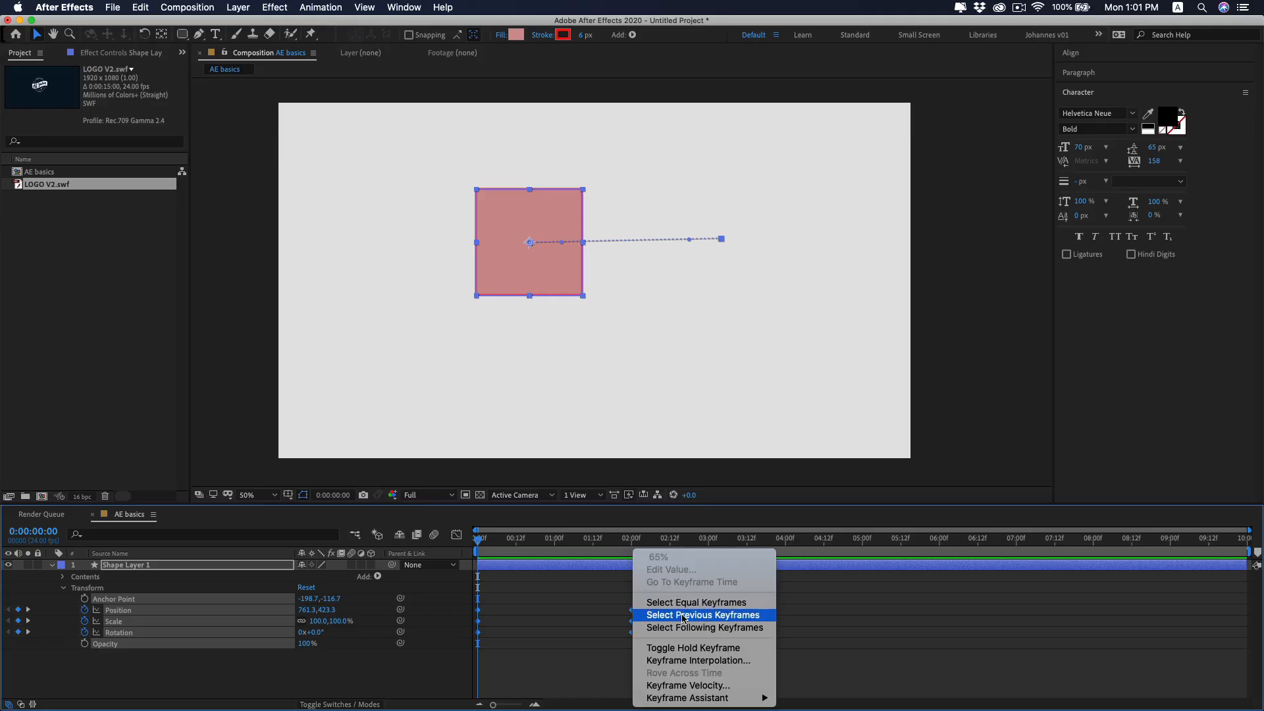
mouse_move(749, 699)
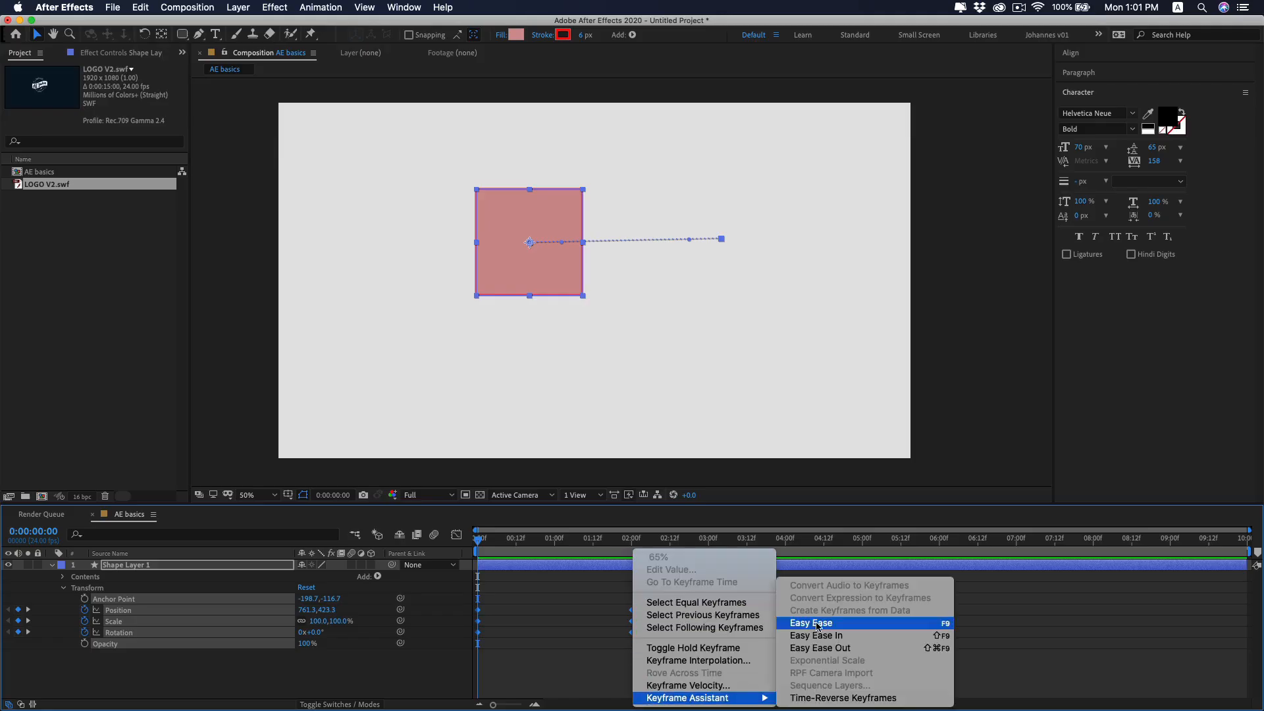
left_click(819, 627)
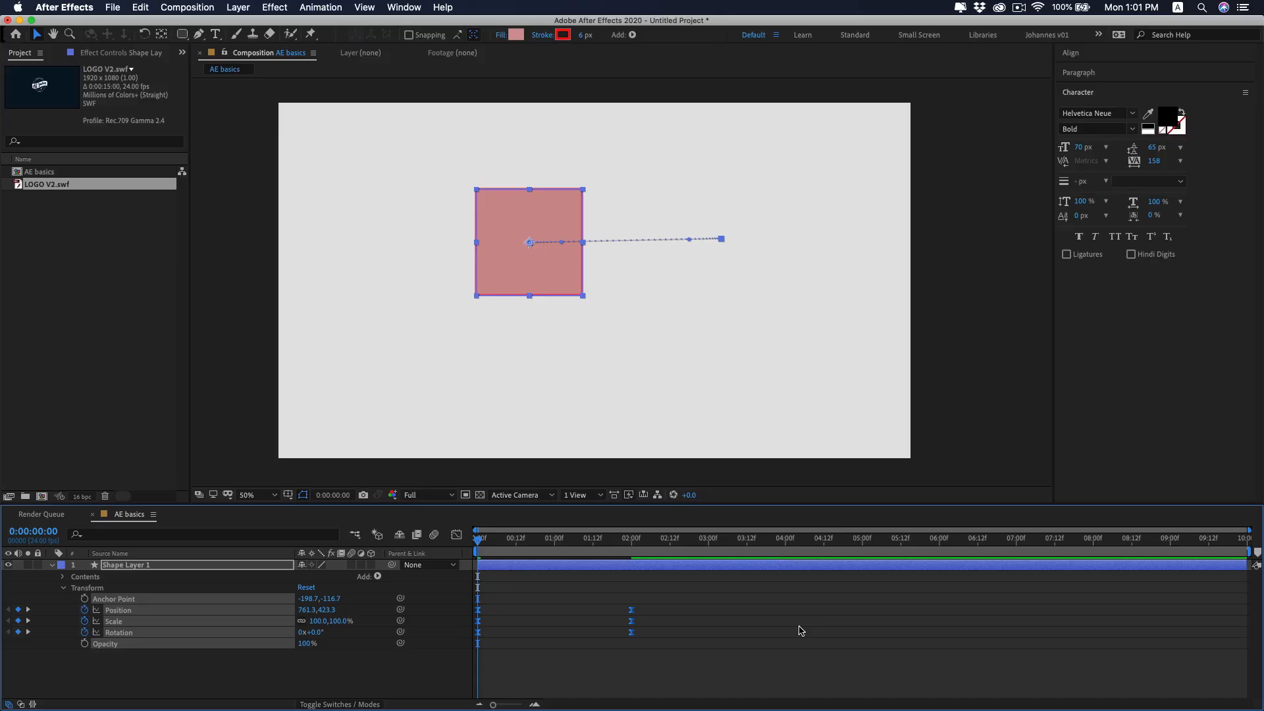
key("space")
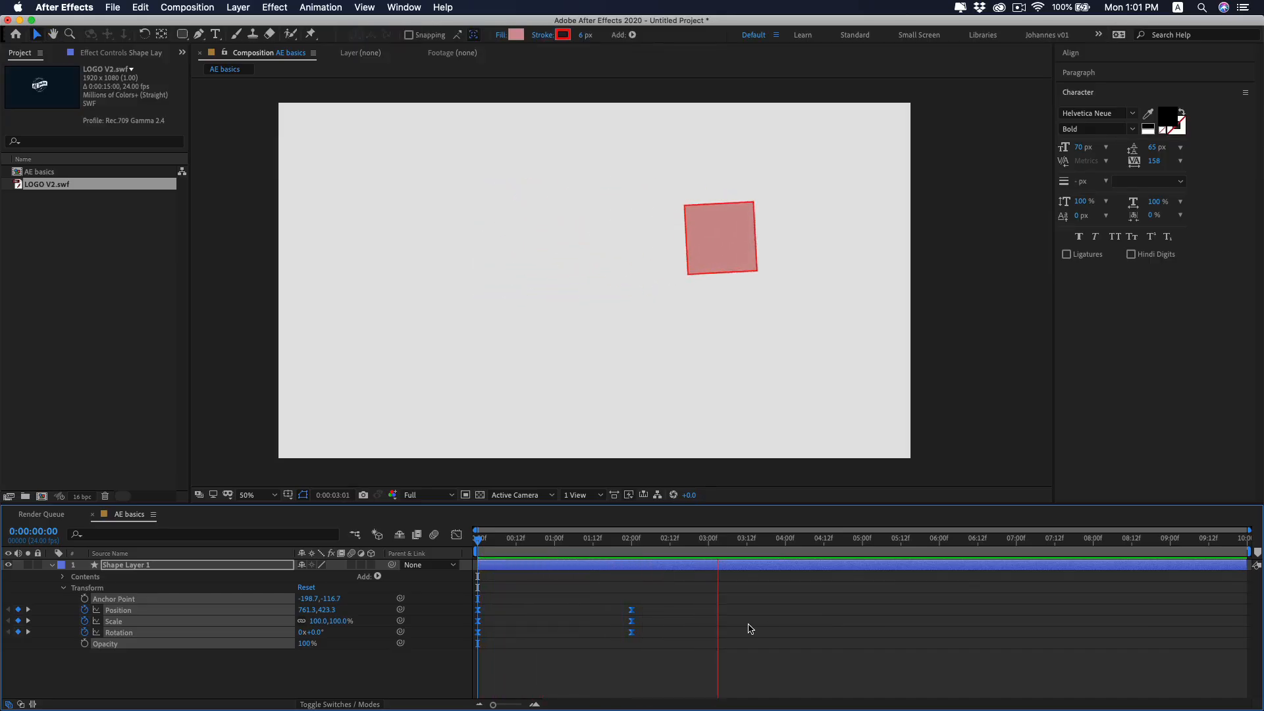
key("space")
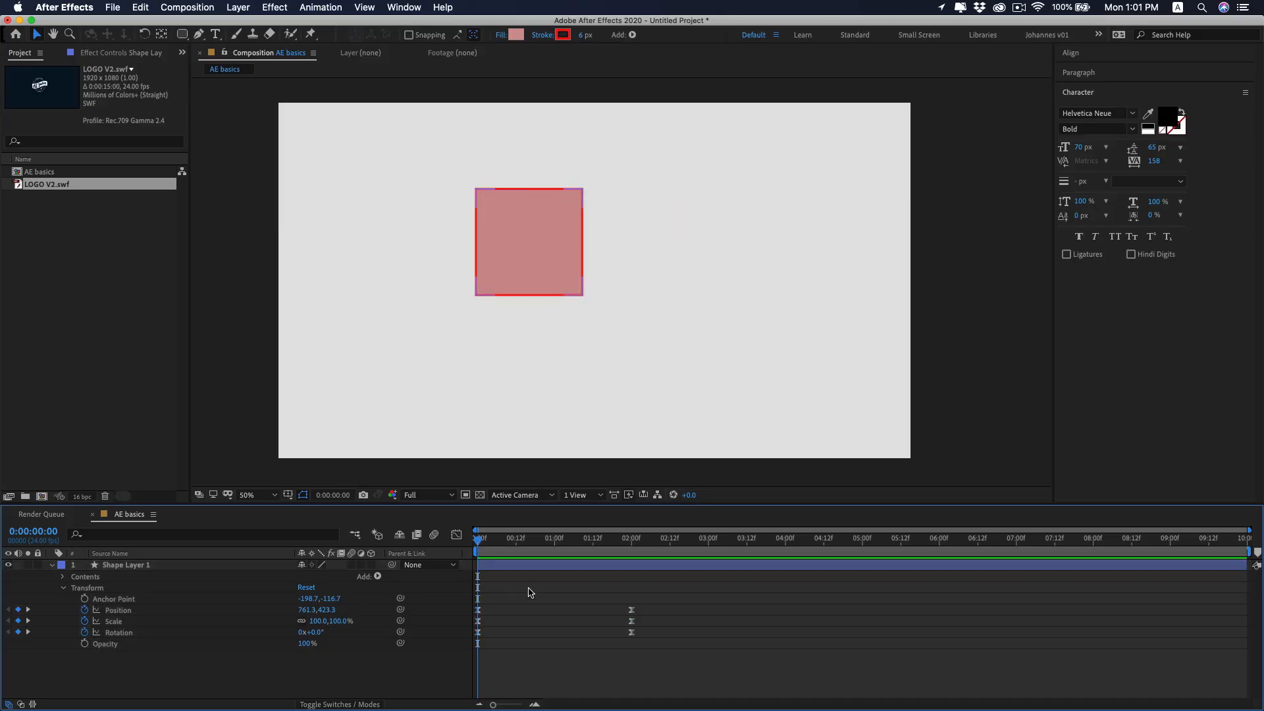
Select the square's two Position keyframes and display their speed curve in the Graph Editor.
left_click_drag(644, 607, 469, 614)
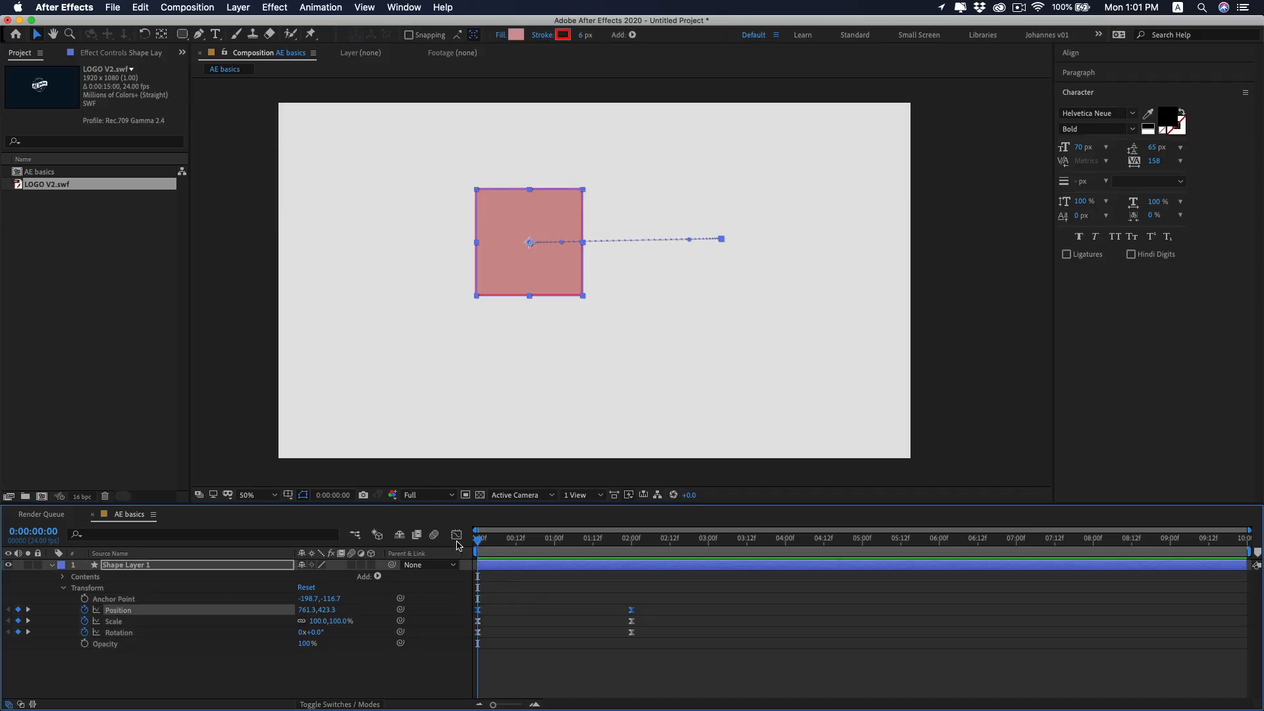
left_click(456, 535)
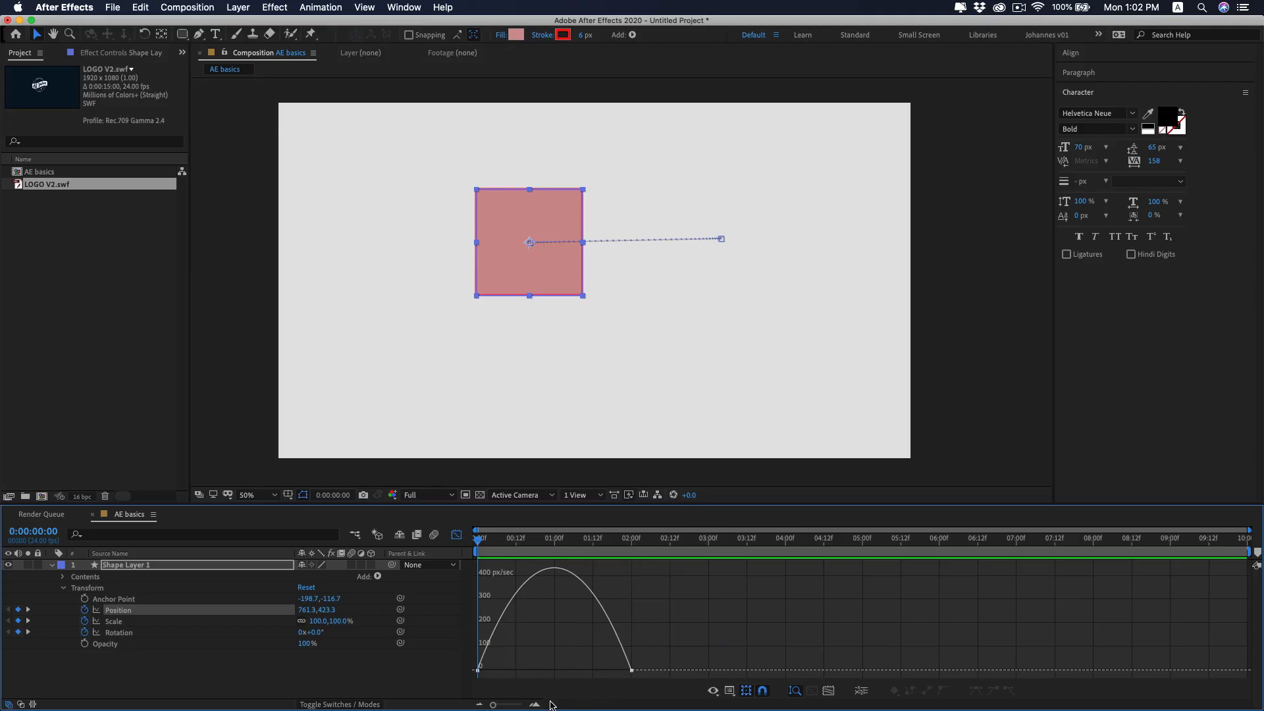
Lengthen the first Position keyframe's easing handle so the speed curve peaks around 01:12f, and preview the motion.
left_click(478, 670)
left_click_drag(503, 672, 541, 677)
key("space")
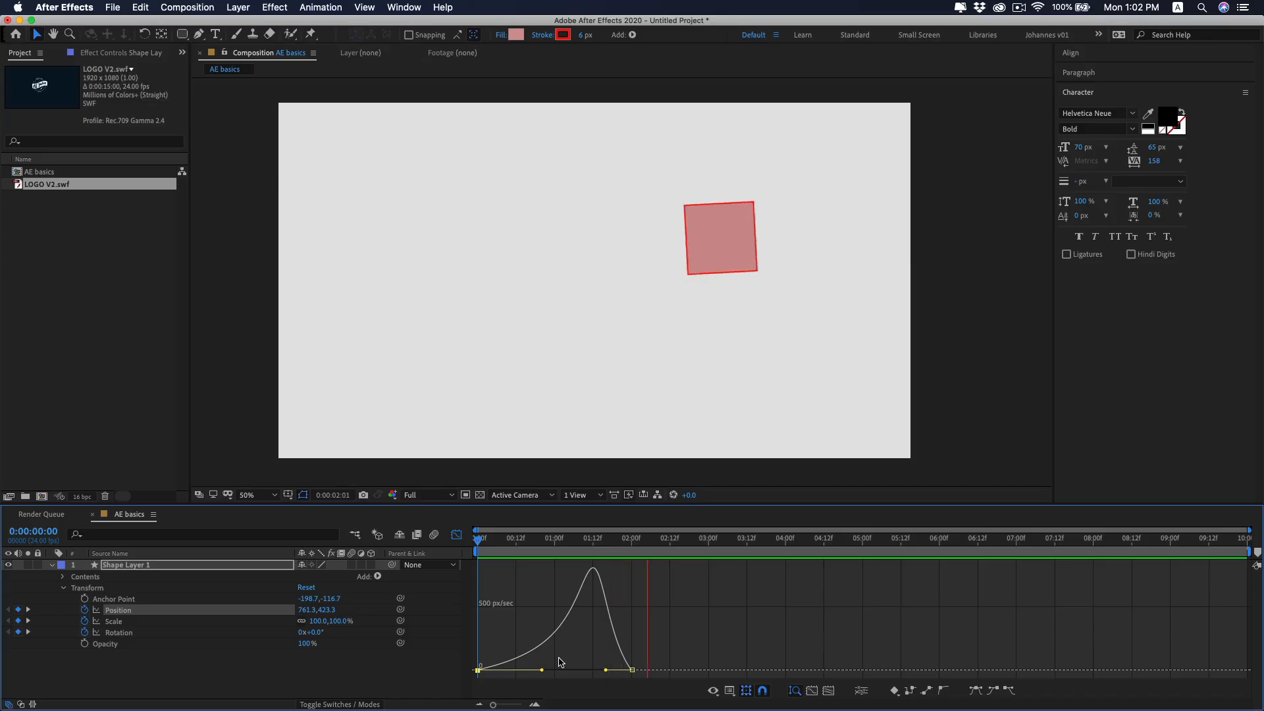
key("space")
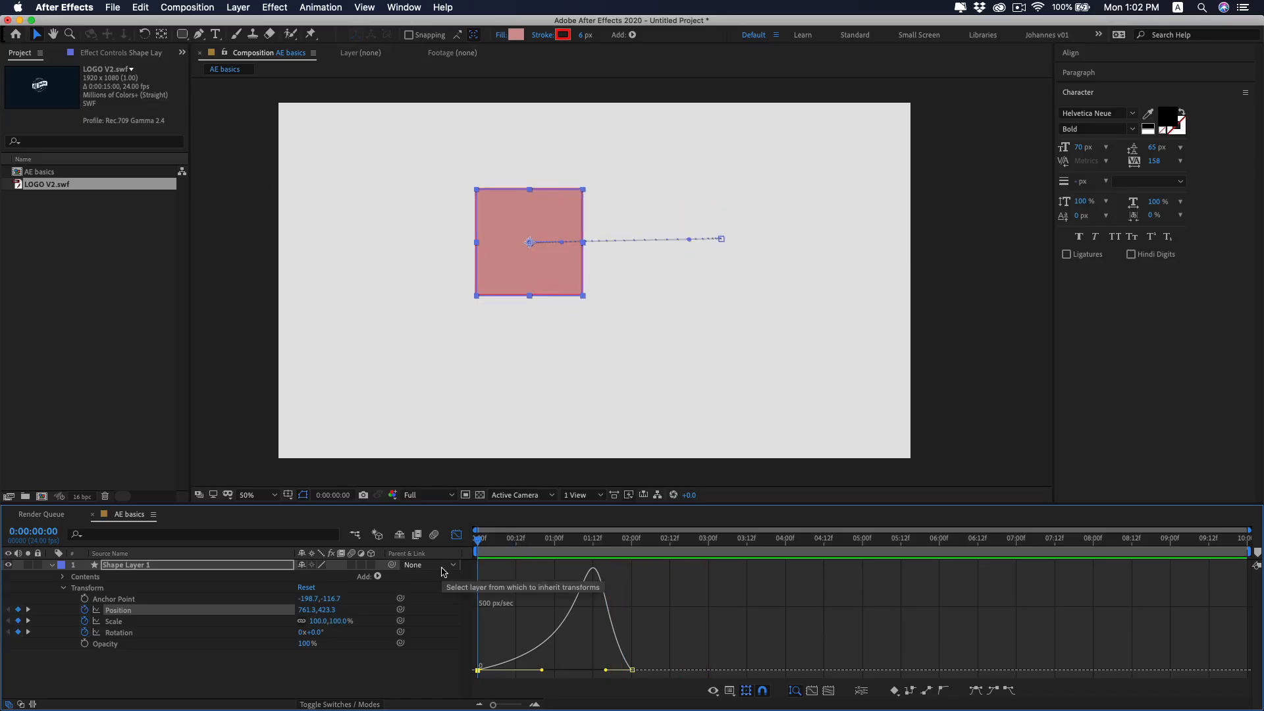
key("space")
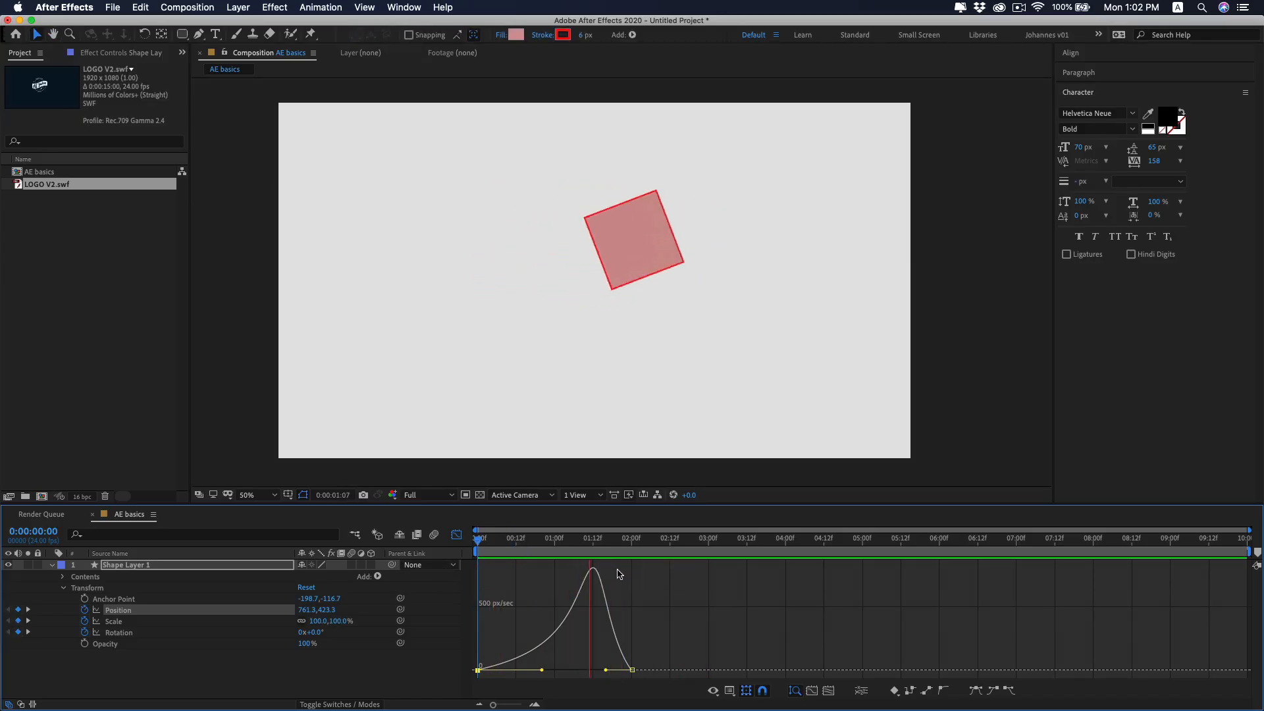
key("space")
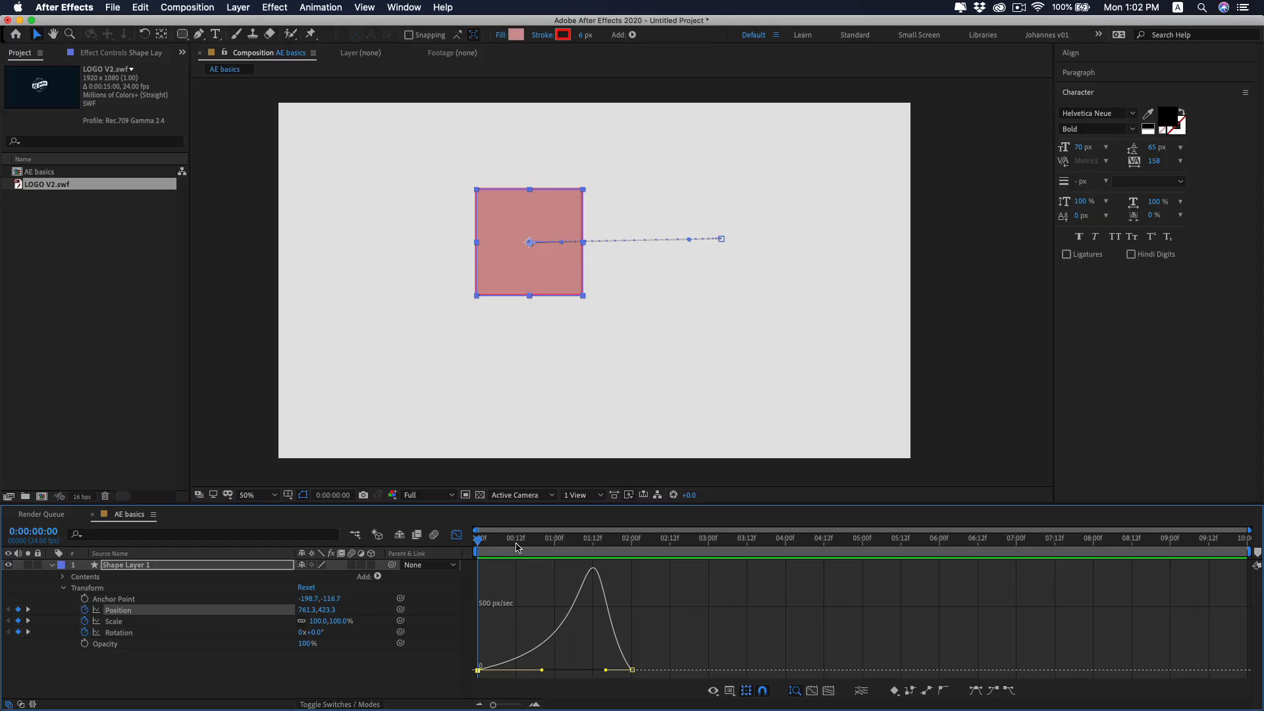
key("space")
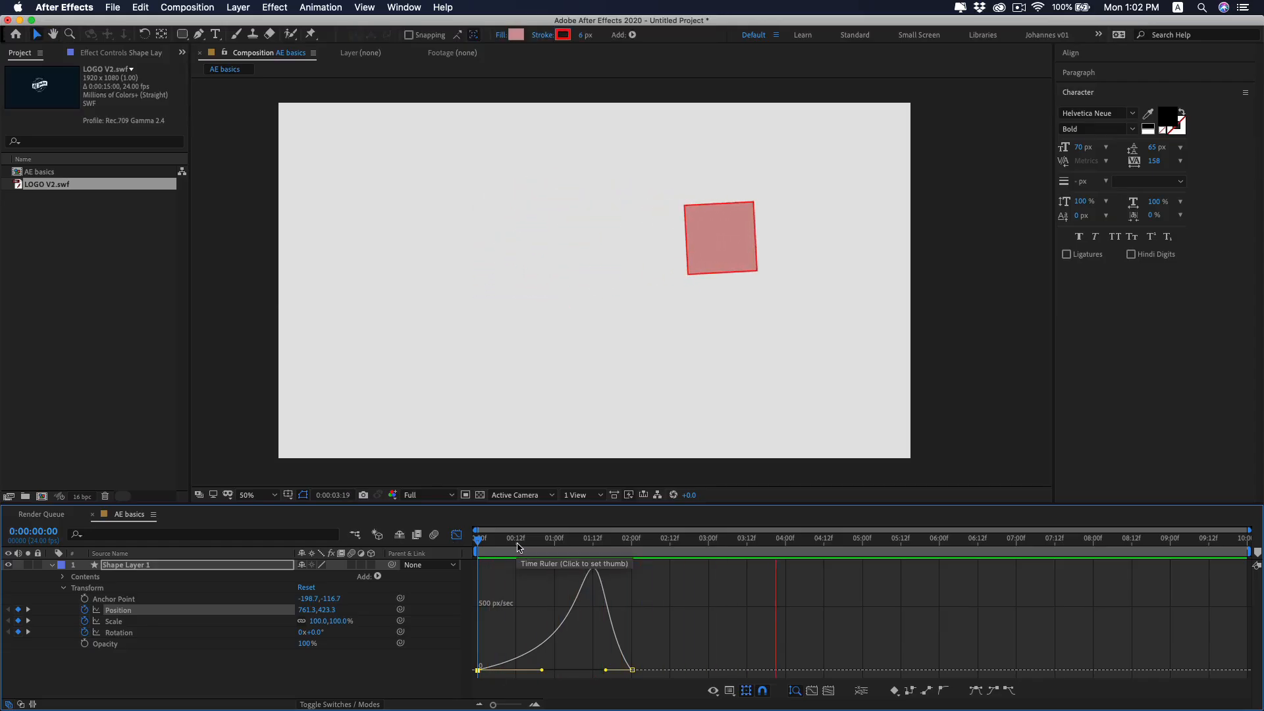
Return the playhead to 0:00:00:00, collapse the square's layer properties and close the Graph Editor.
left_click(516, 546)
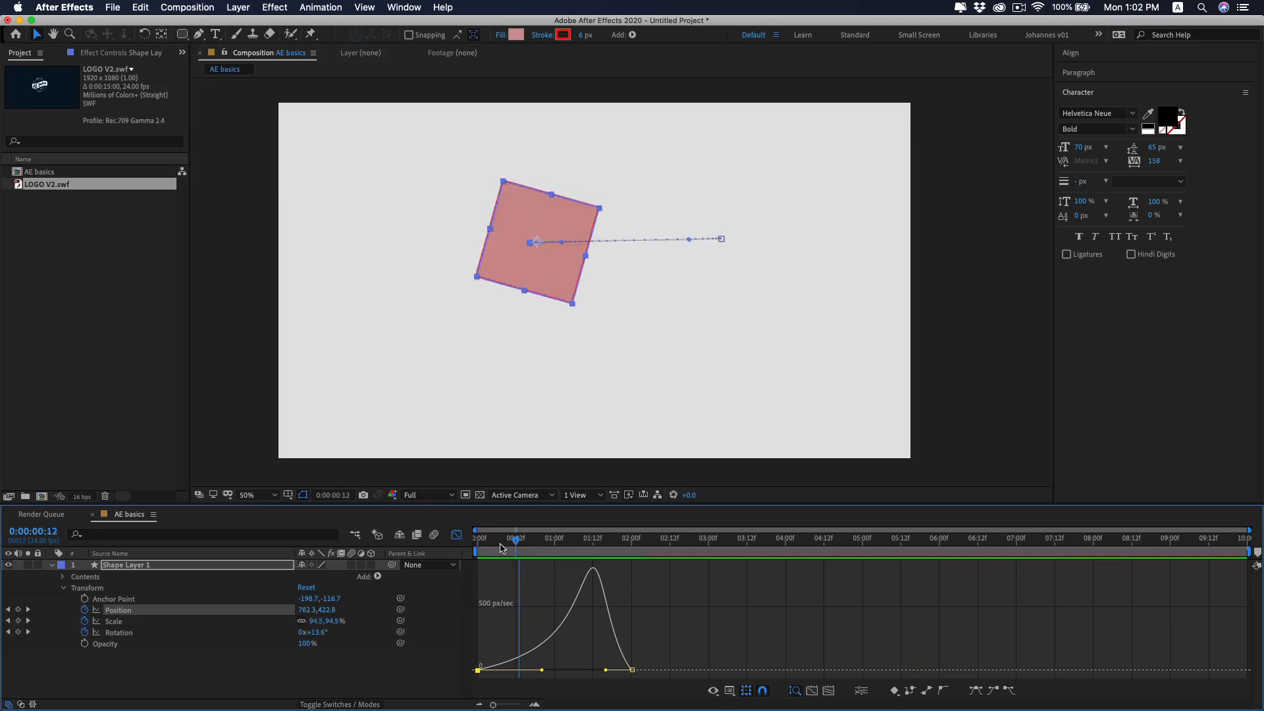
left_click_drag(500, 549, 456, 545)
key("u")
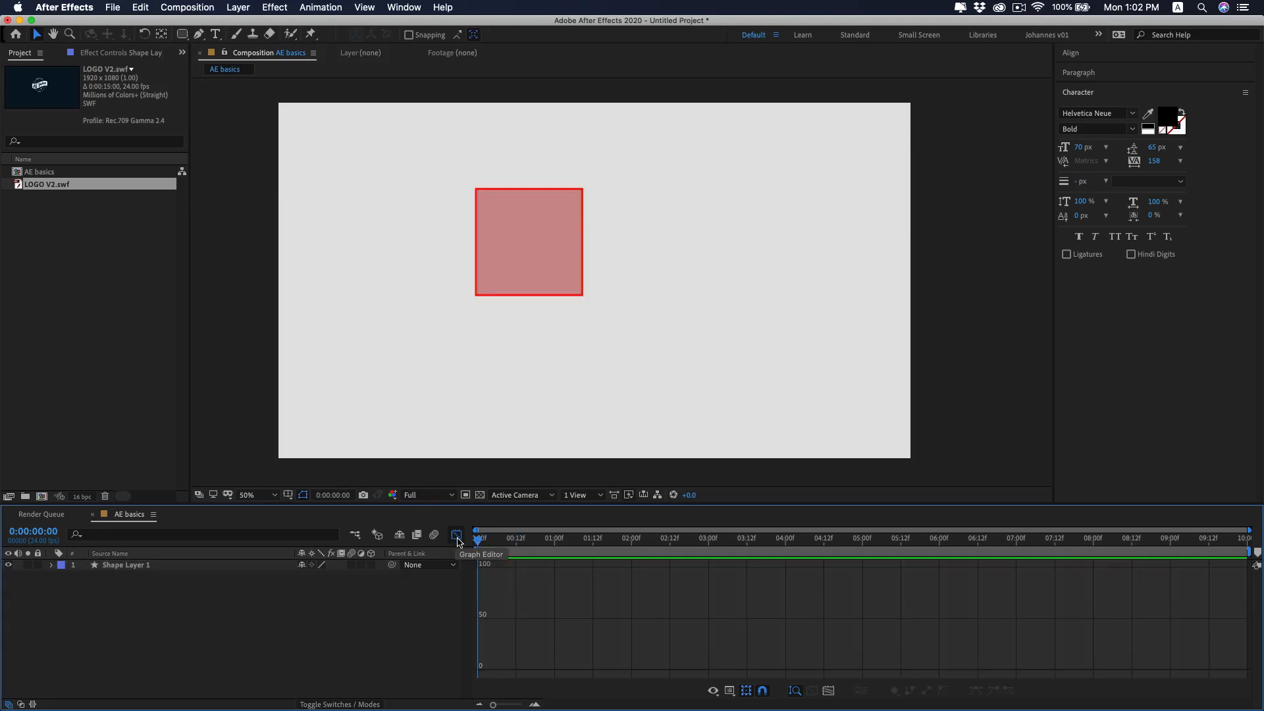
left_click(457, 536)
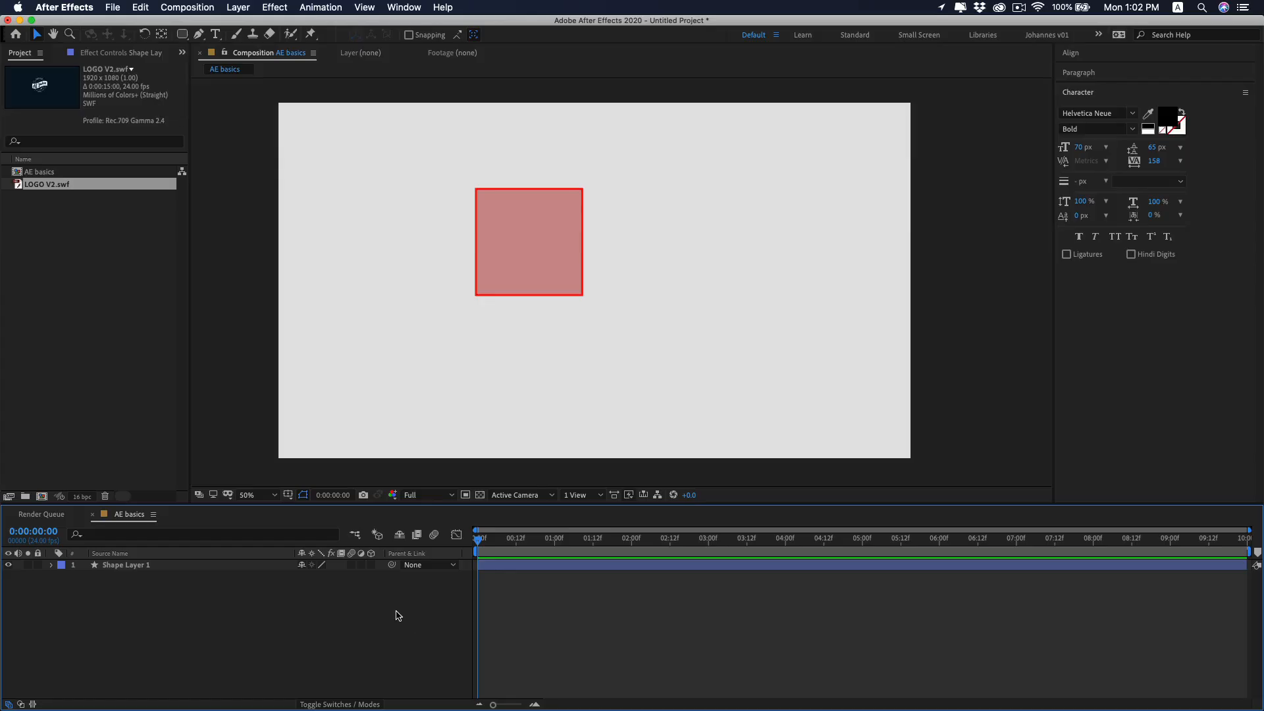
Draw a small rectangle at the square's upper right and a larger one at its lower right, each on its own shape layer.
left_click(183, 36)
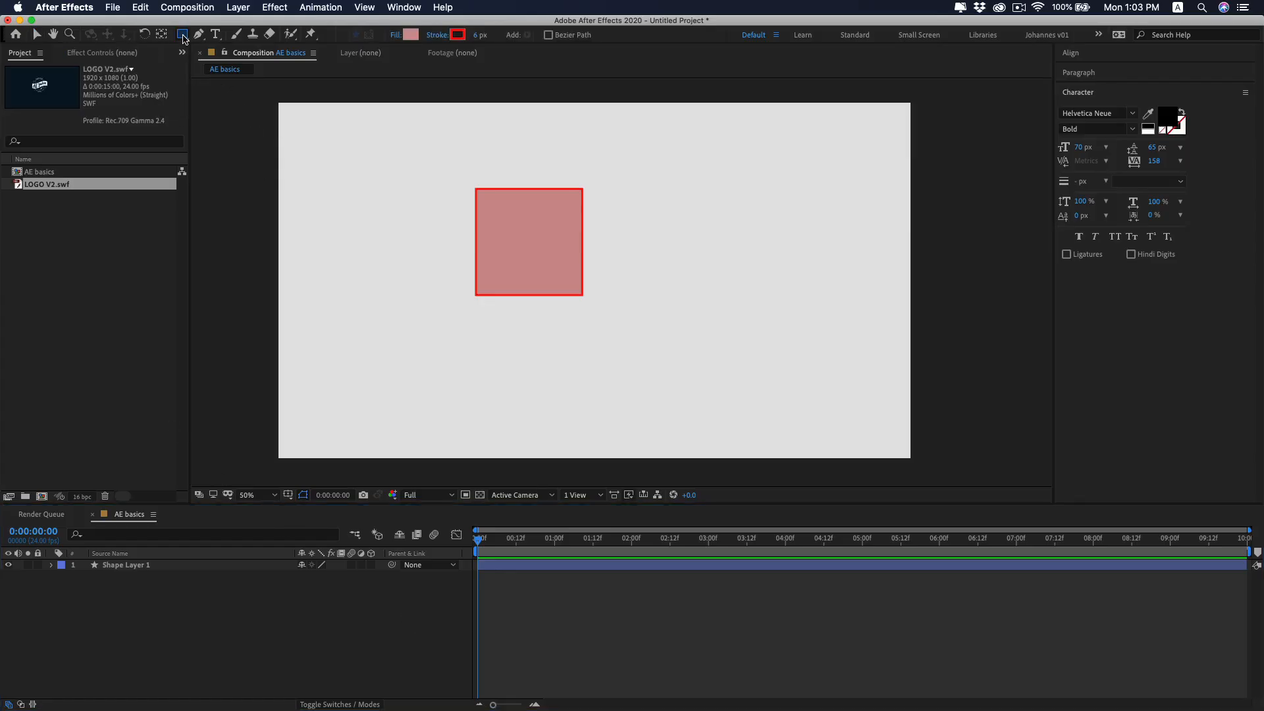
left_click_drag(630, 172, 690, 222)
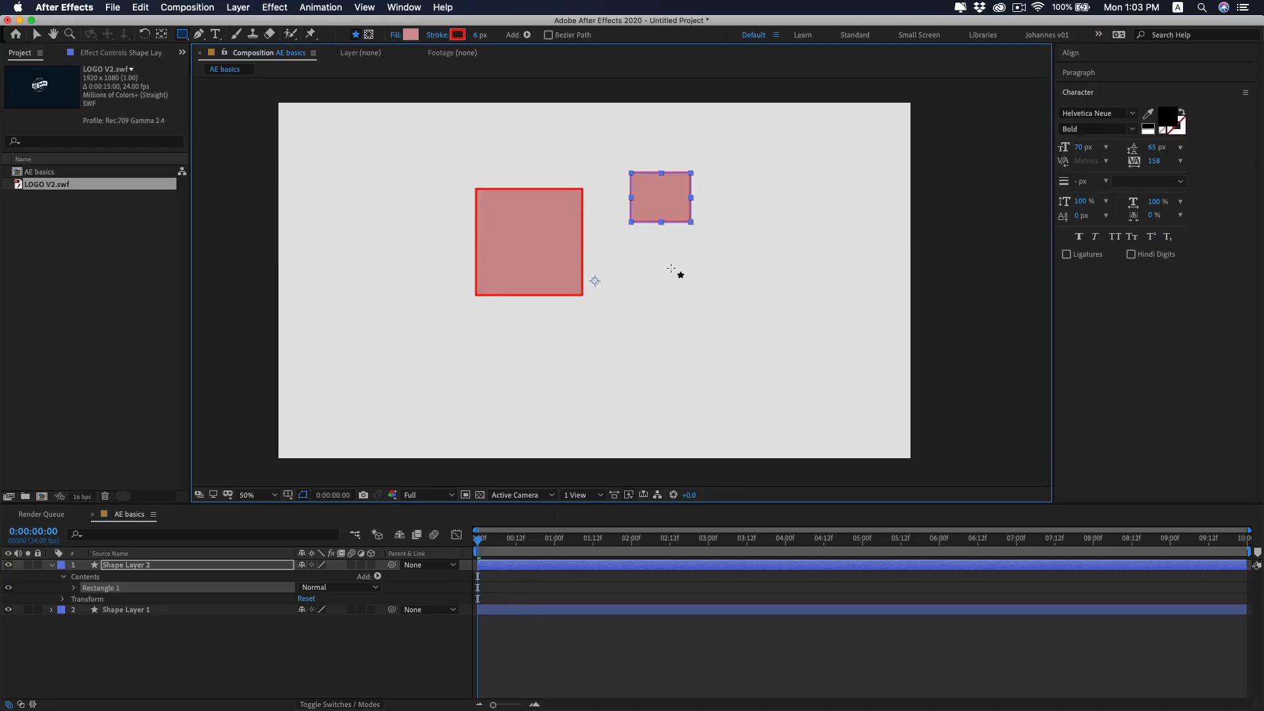
key("v")
left_click(410, 622)
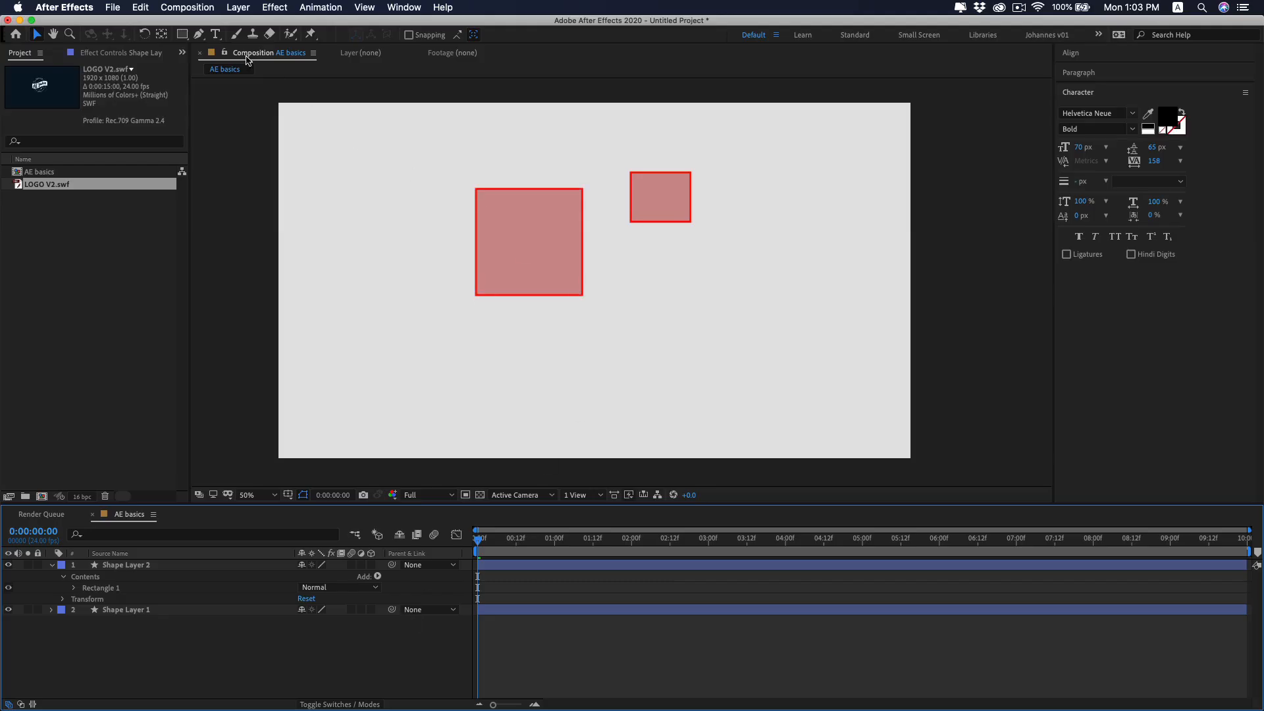
key("q")
left_click_drag(664, 279, 763, 368)
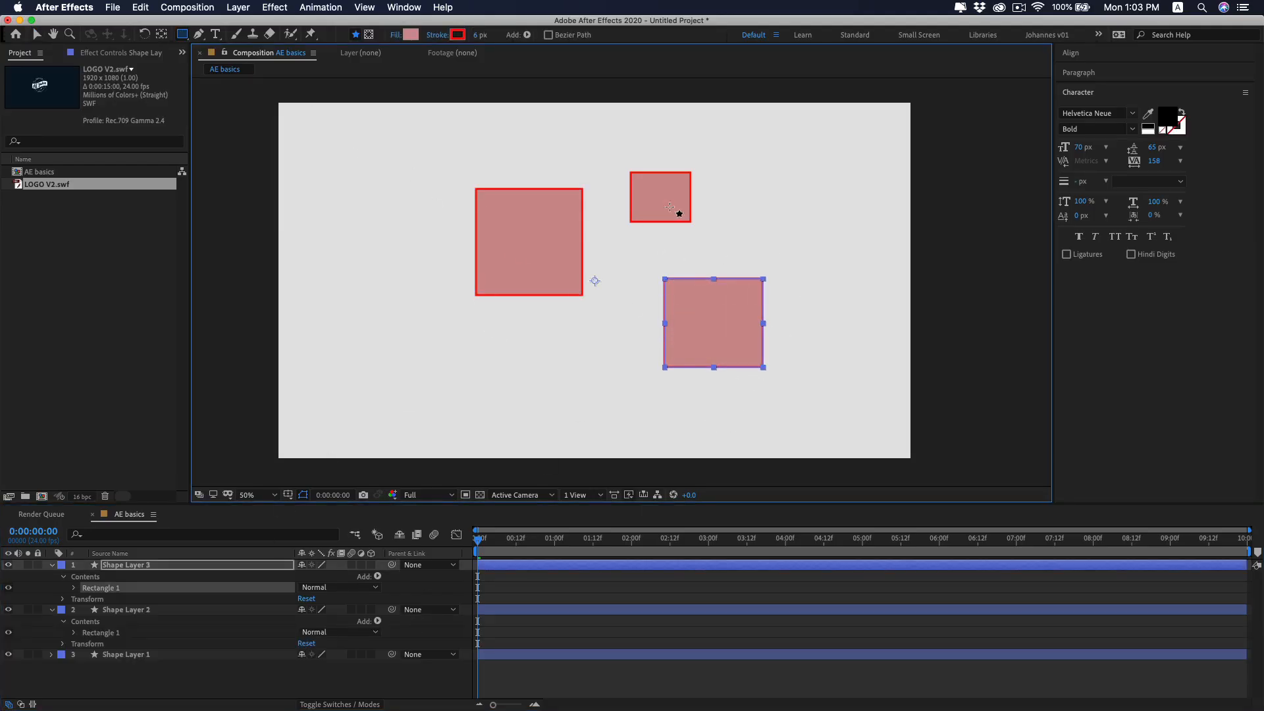
left_click_drag(740, 193, 822, 252)
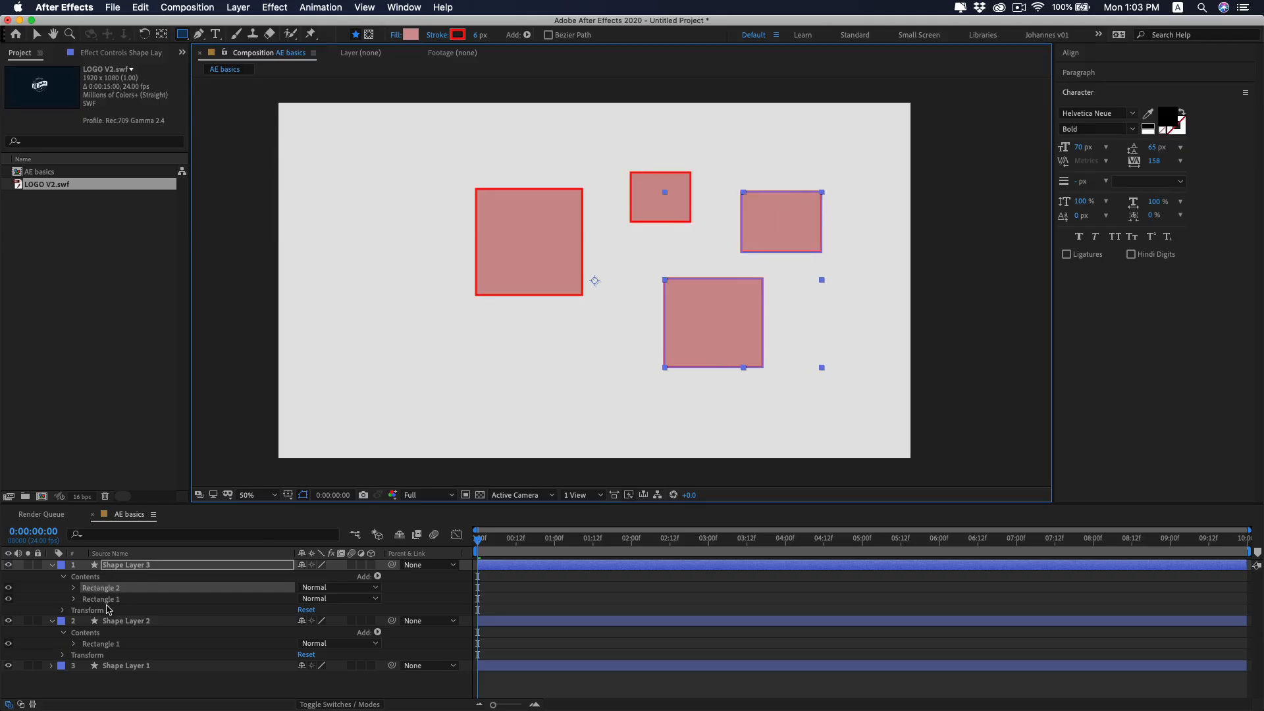
key("Delete")
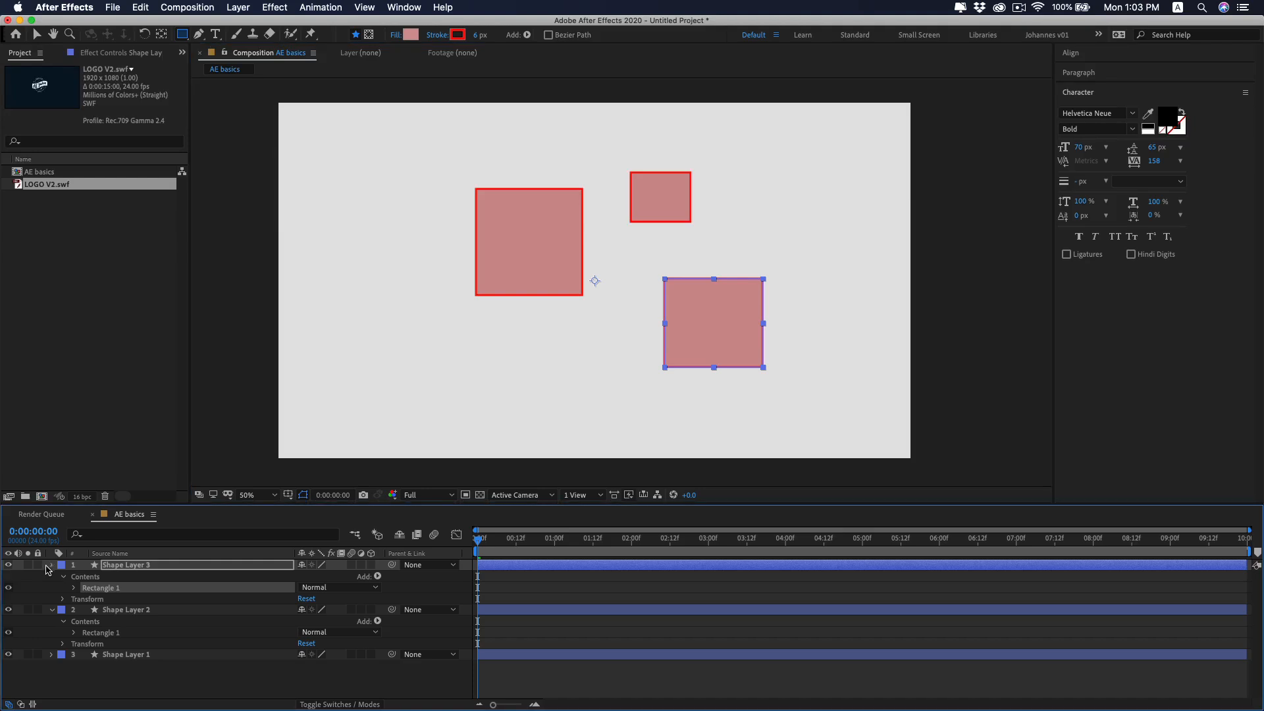
Pre-compose the three shape layers, moving all attributes into a new composition named squares.
left_click(52, 565)
left_click(52, 578)
left_click(68, 606)
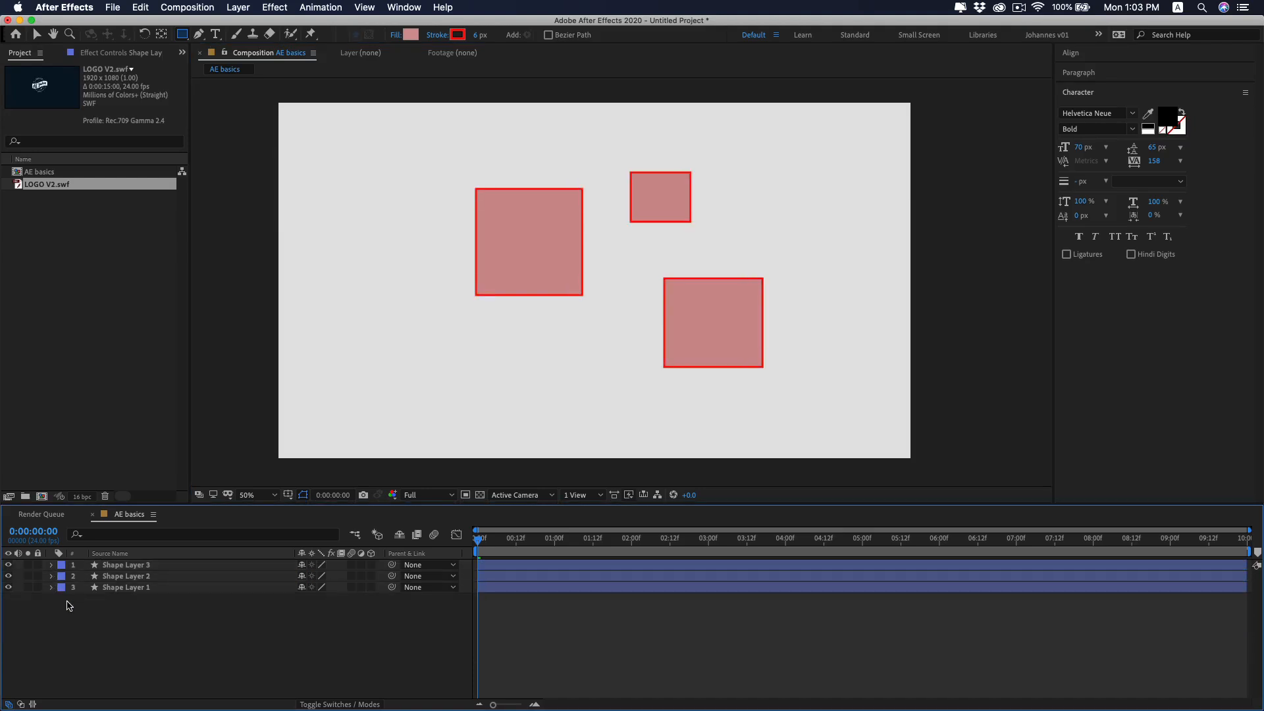
left_click_drag(67, 606, 175, 565)
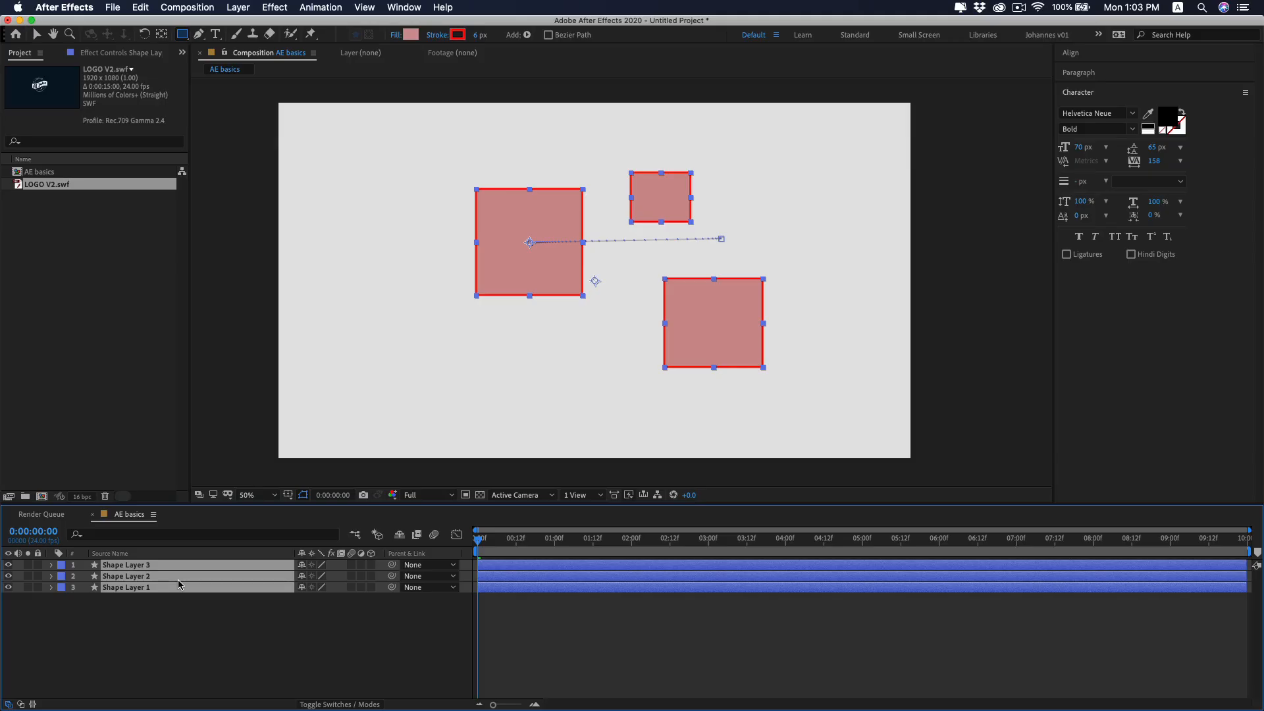
key("super+shift+c")
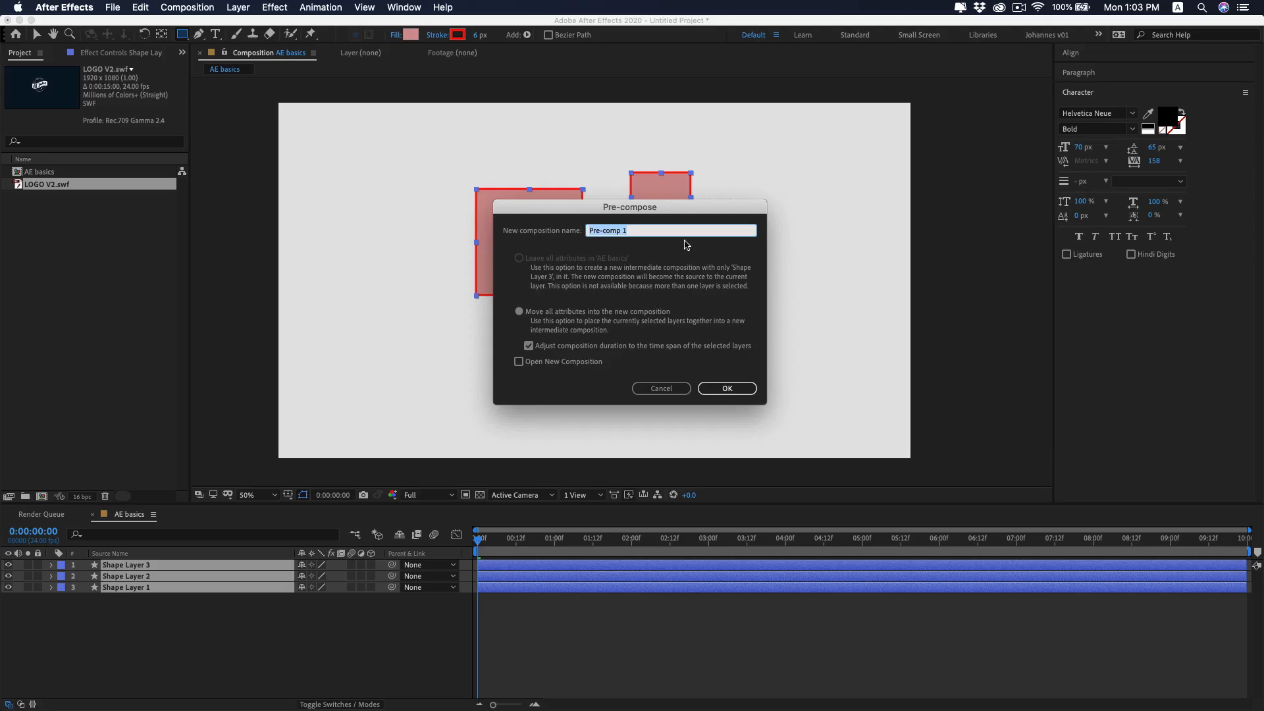
type("squares")
left_click(727, 389)
left_click(154, 583)
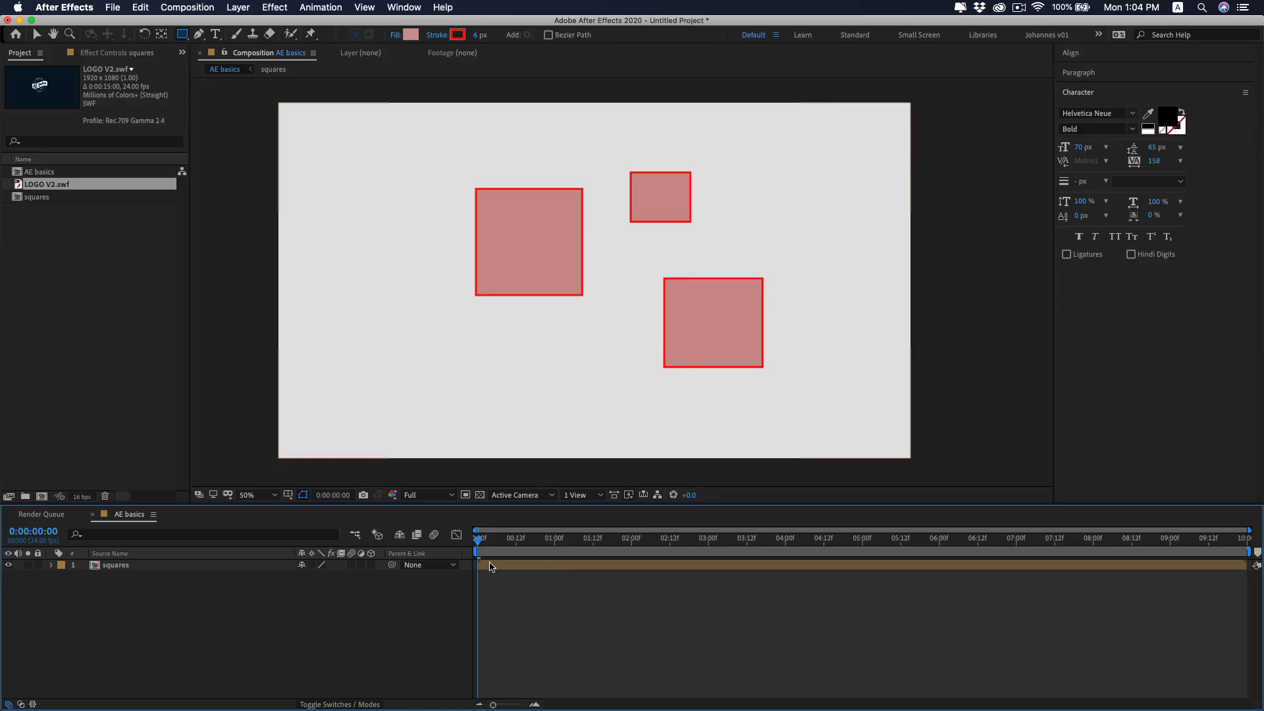
Open the squares pre-composition and spread its three shapes farther apart across the frame.
double_click(486, 566)
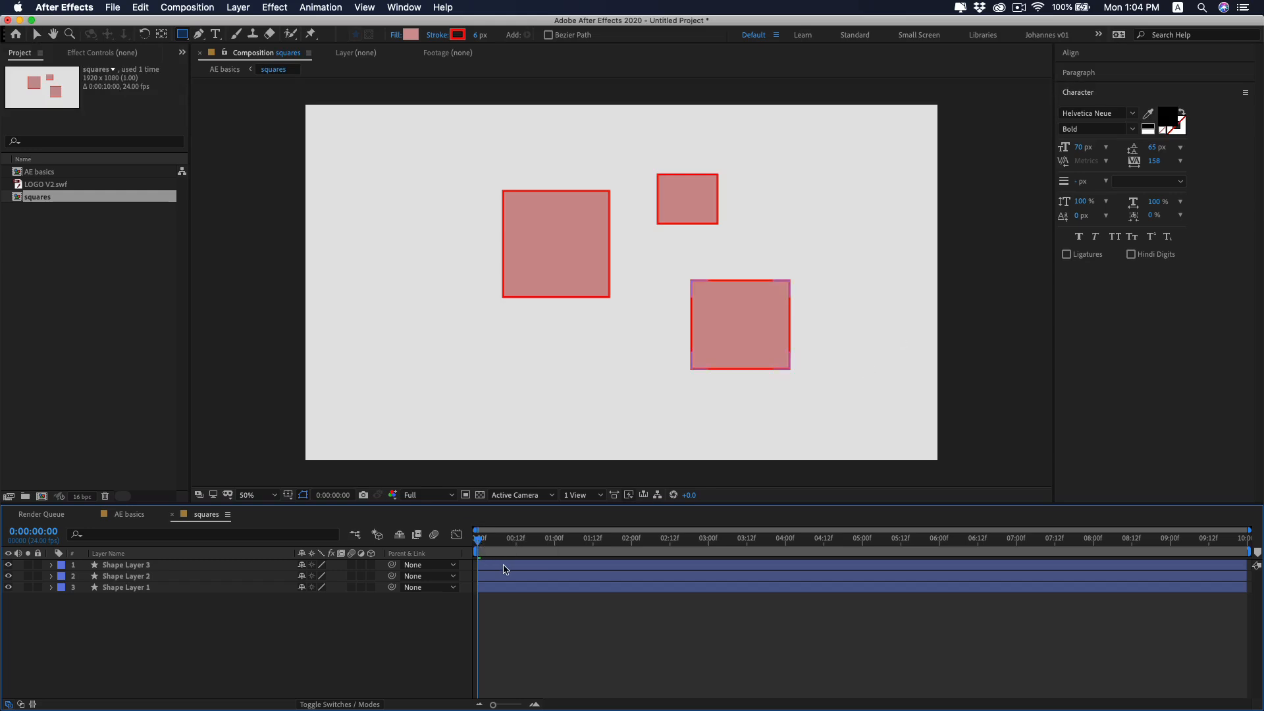
left_click(500, 576)
key("v")
left_click_drag(693, 205, 784, 194)
left_click(744, 320)
left_click_drag(757, 355, 811, 389)
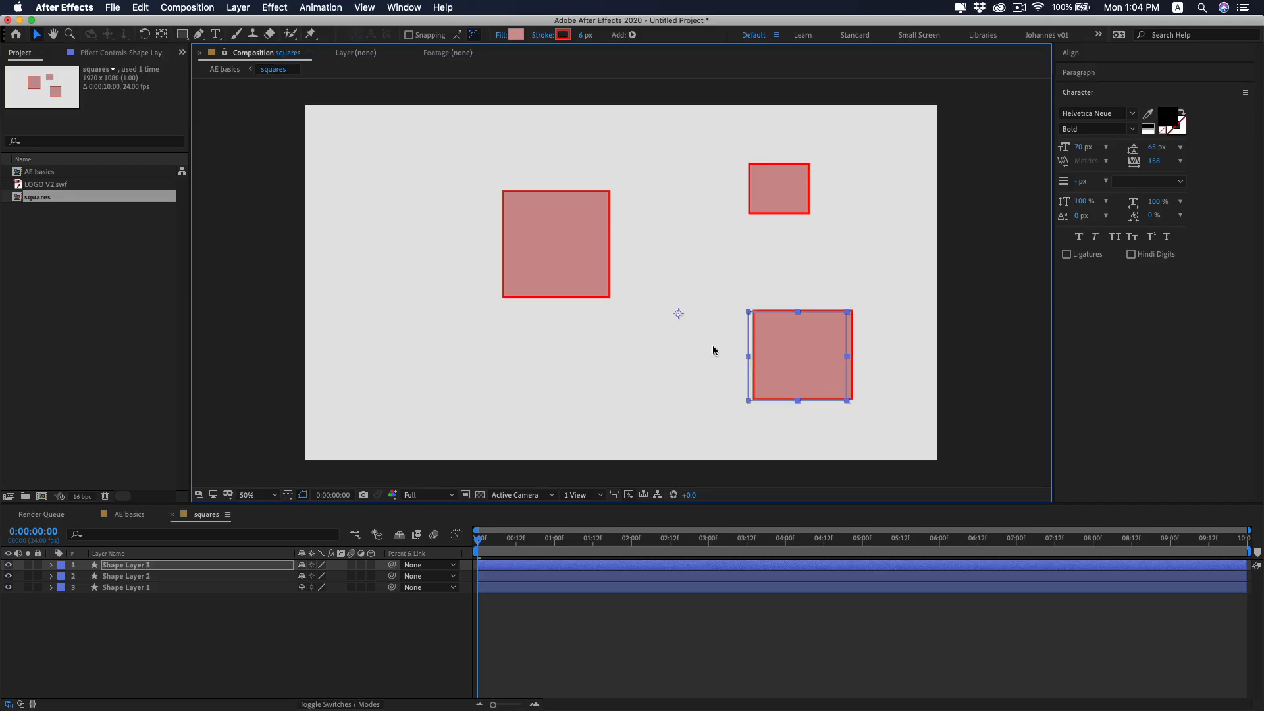
left_click_drag(571, 260, 525, 266)
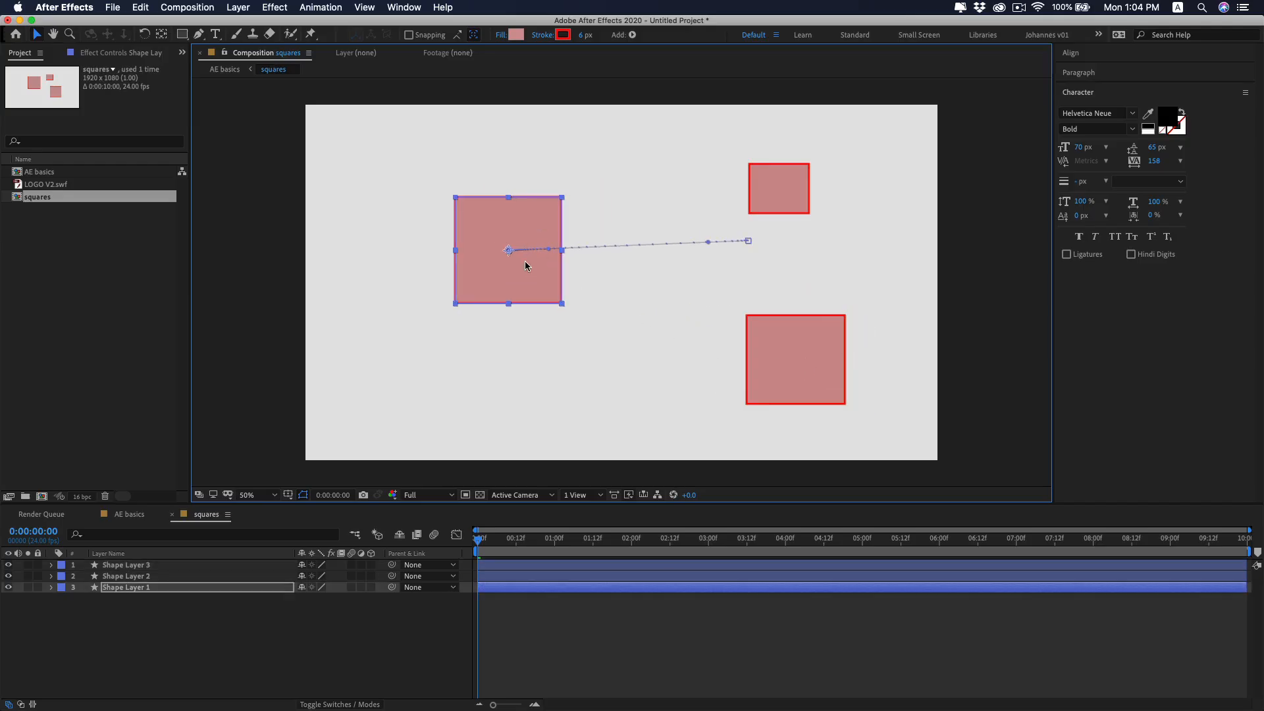
Return to the AE basics composition and deselect the squares layer.
left_click(129, 514)
mouse_move(594, 283)
left_mouse_down()
mouse_move(494, 310)
mouse_move(615, 266)
mouse_move(544, 305)
mouse_move(652, 276)
mouse_move(522, 285)
mouse_move(598, 302)
mouse_move(579, 309)
mouse_move(586, 286)
left_mouse_up()
left_click(335, 597)
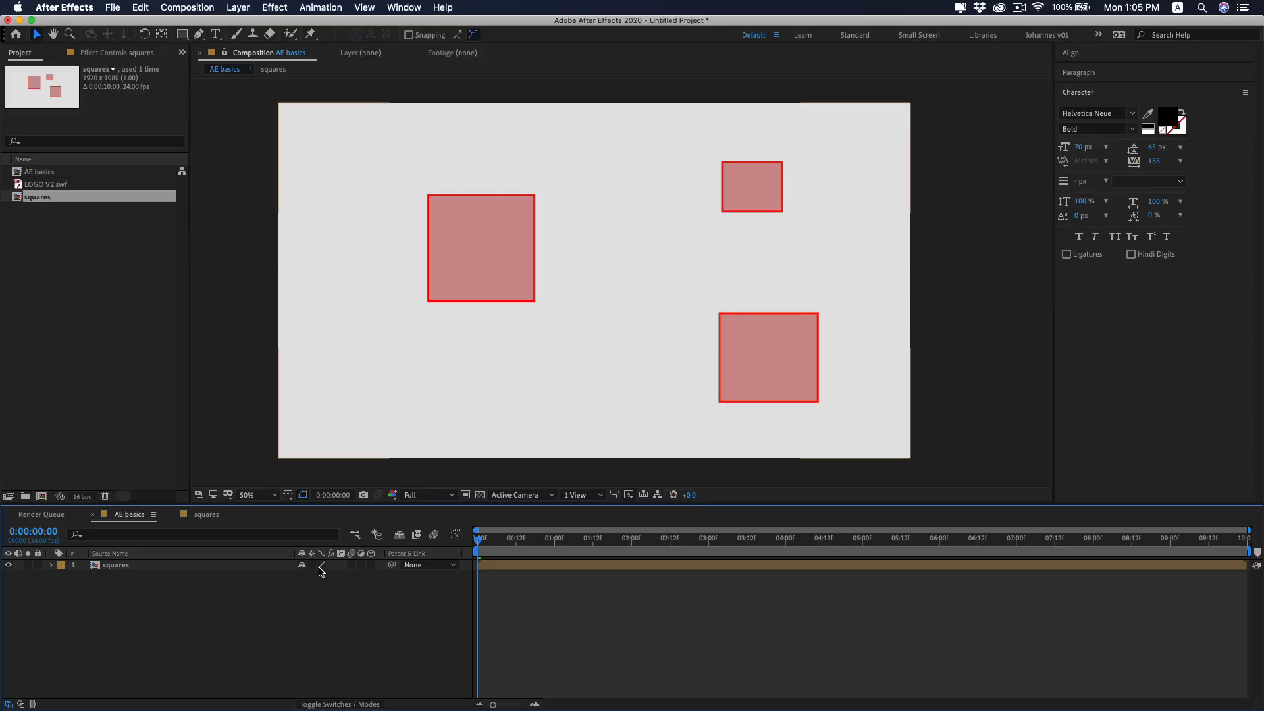
left_click(322, 566)
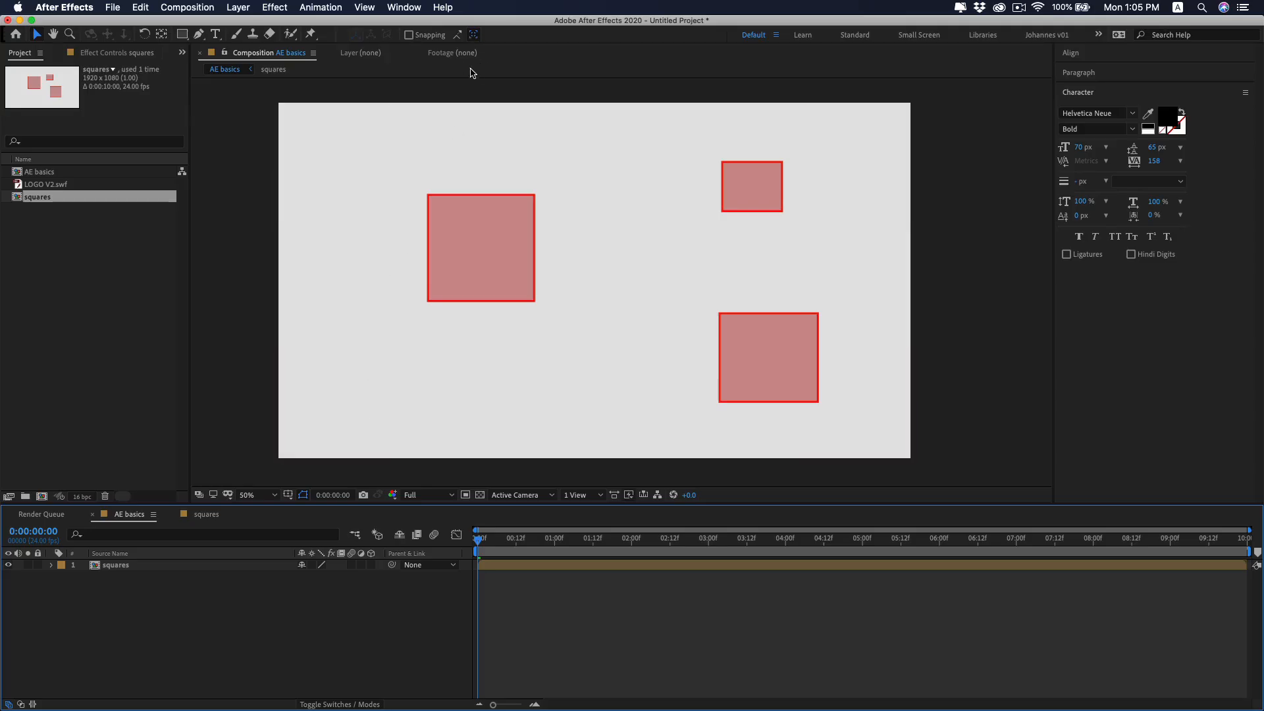
Display the available effects, search for fill and apply the Fill effect to the squares layer.
left_click(404, 7)
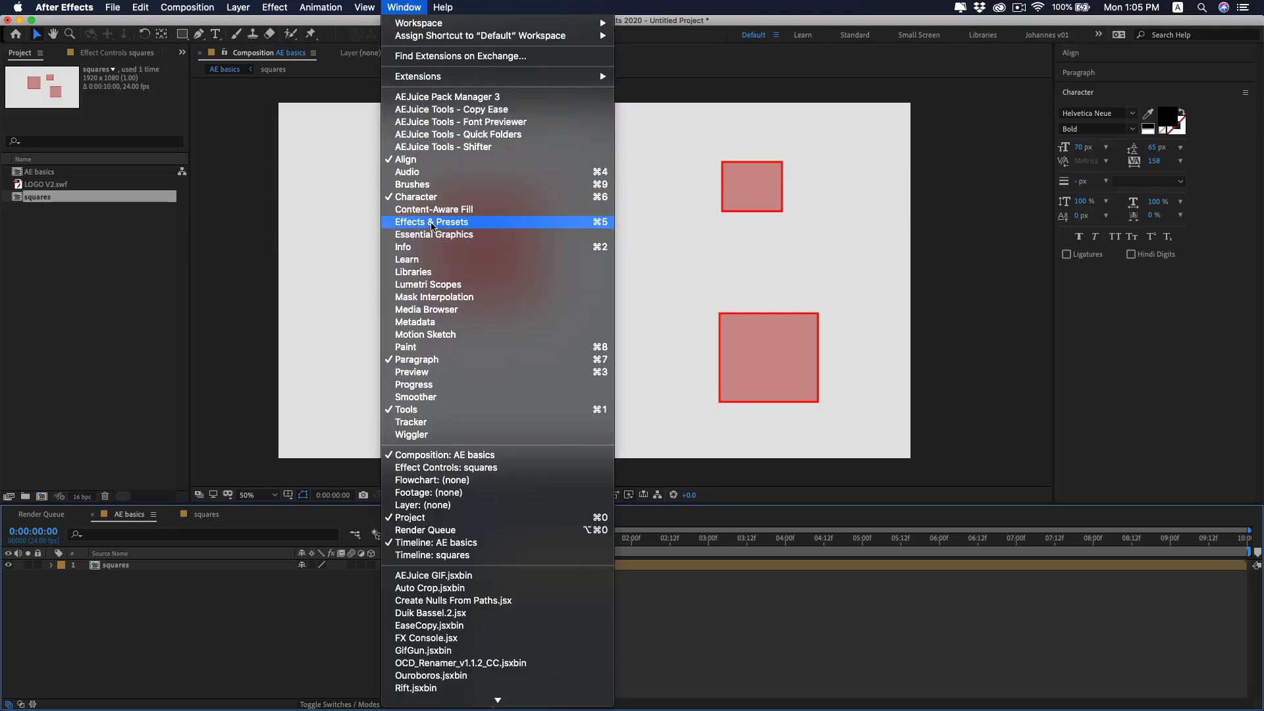
left_click(432, 226)
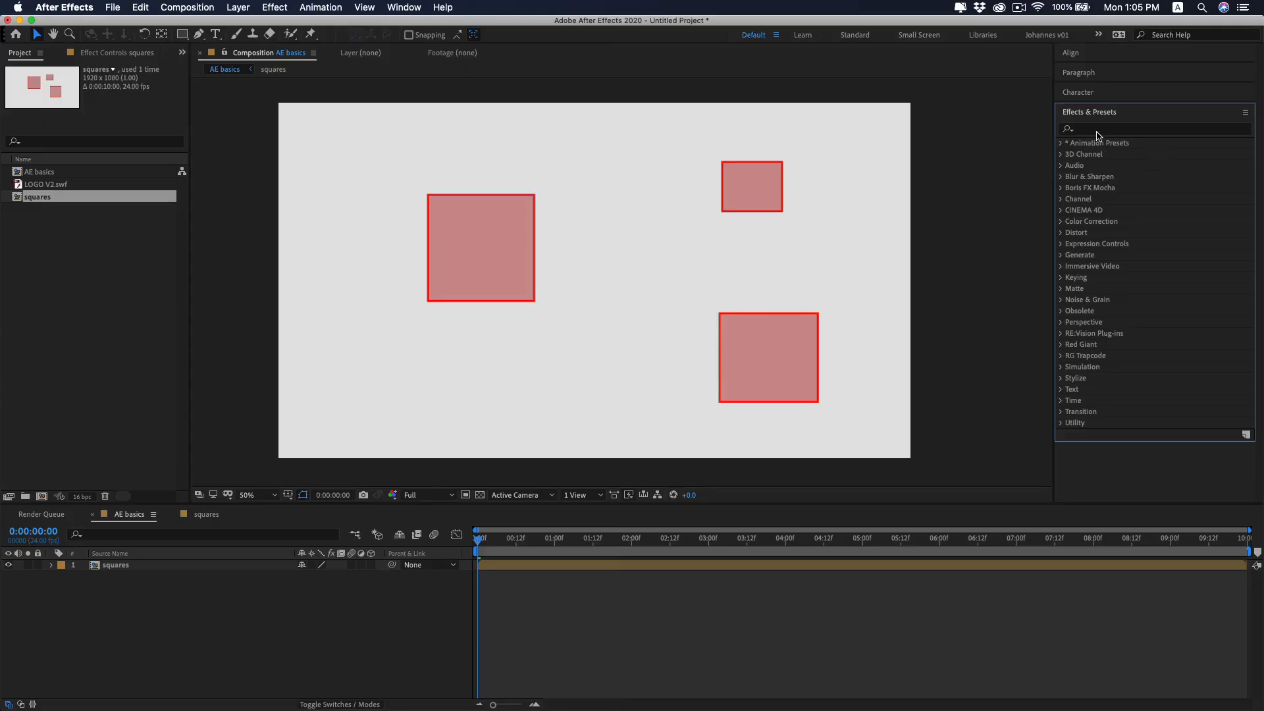
left_click(1098, 131)
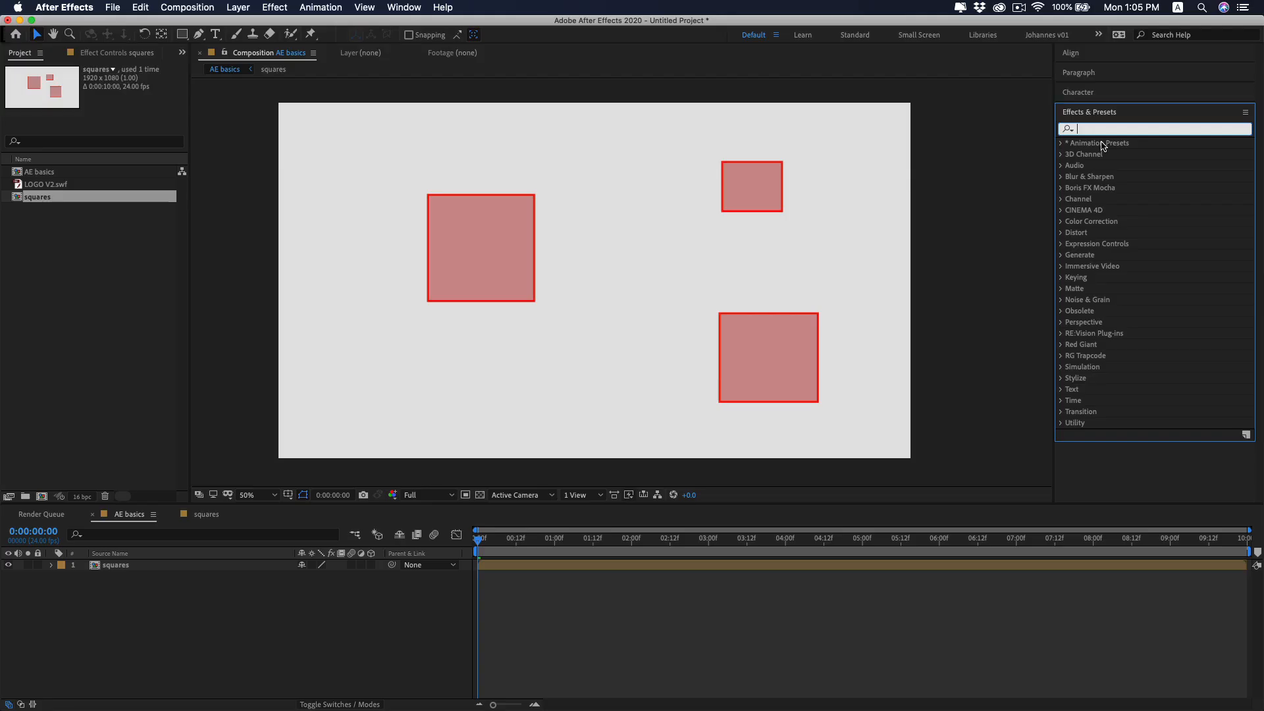
type("fill")
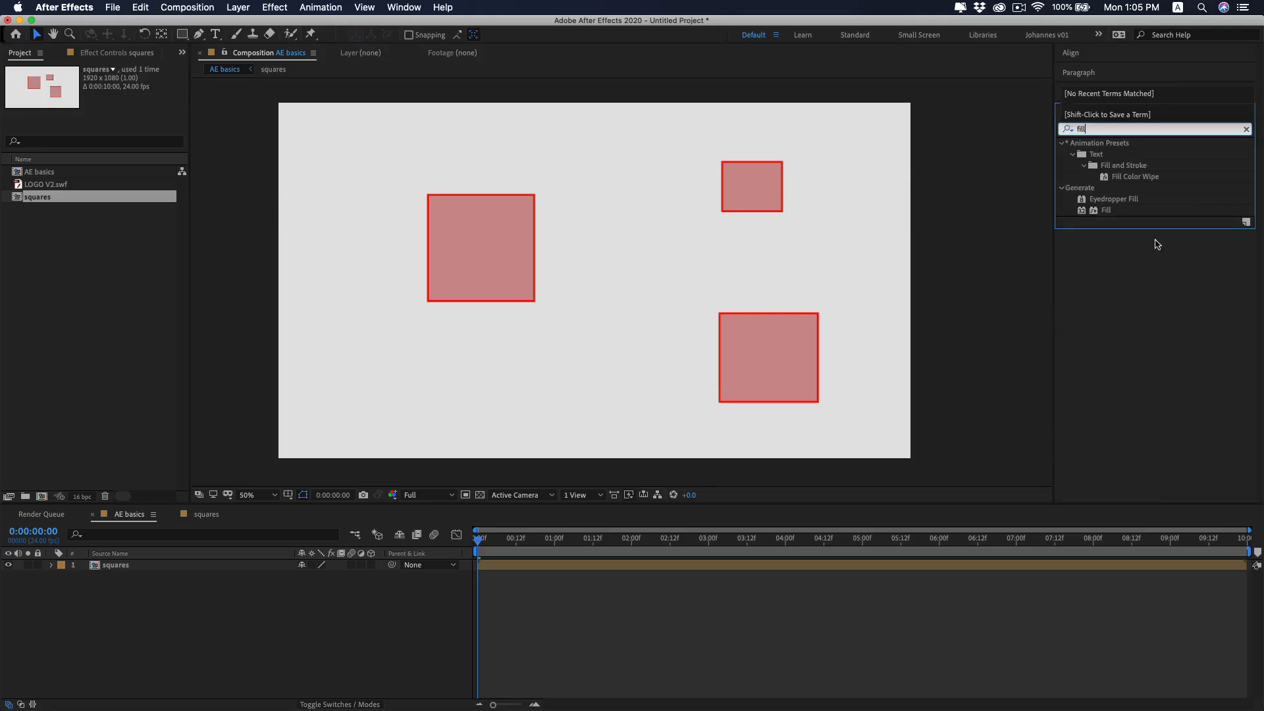
left_click_drag(1109, 212, 507, 568)
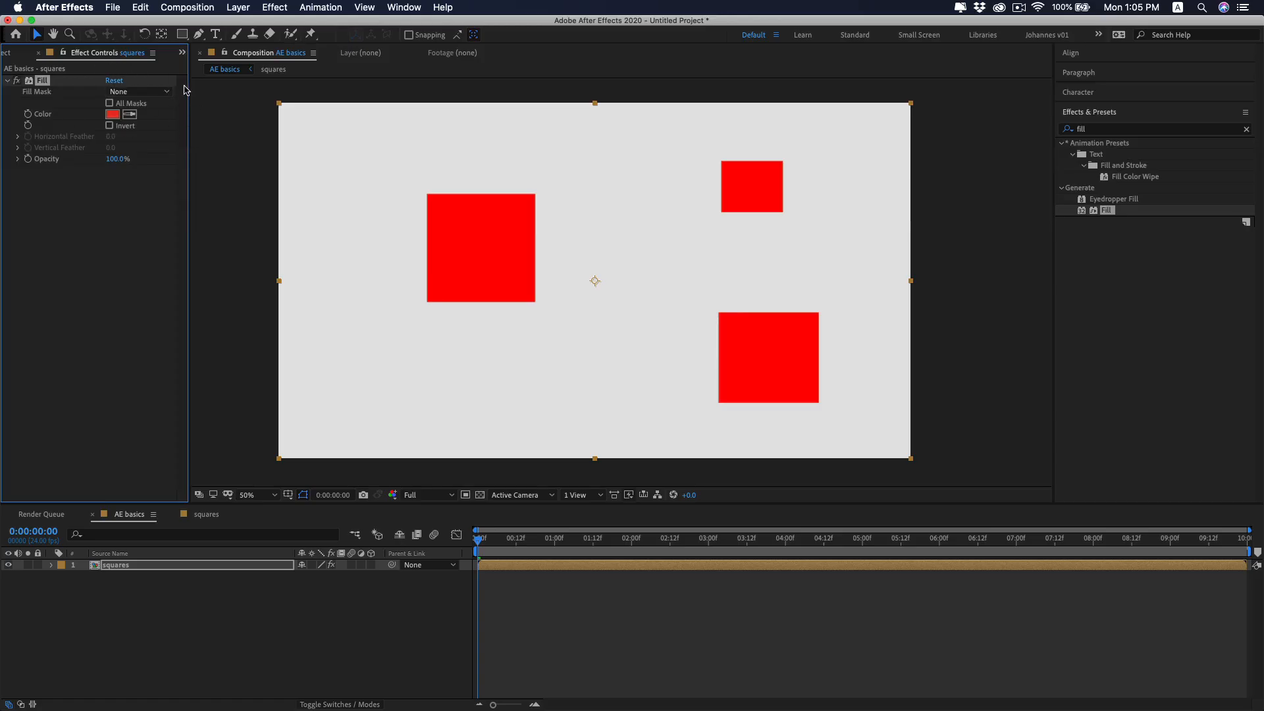
Make more room for the effect settings and set the Fill effect's color to softer red E95454.
left_click_drag(185, 90, 219, 91)
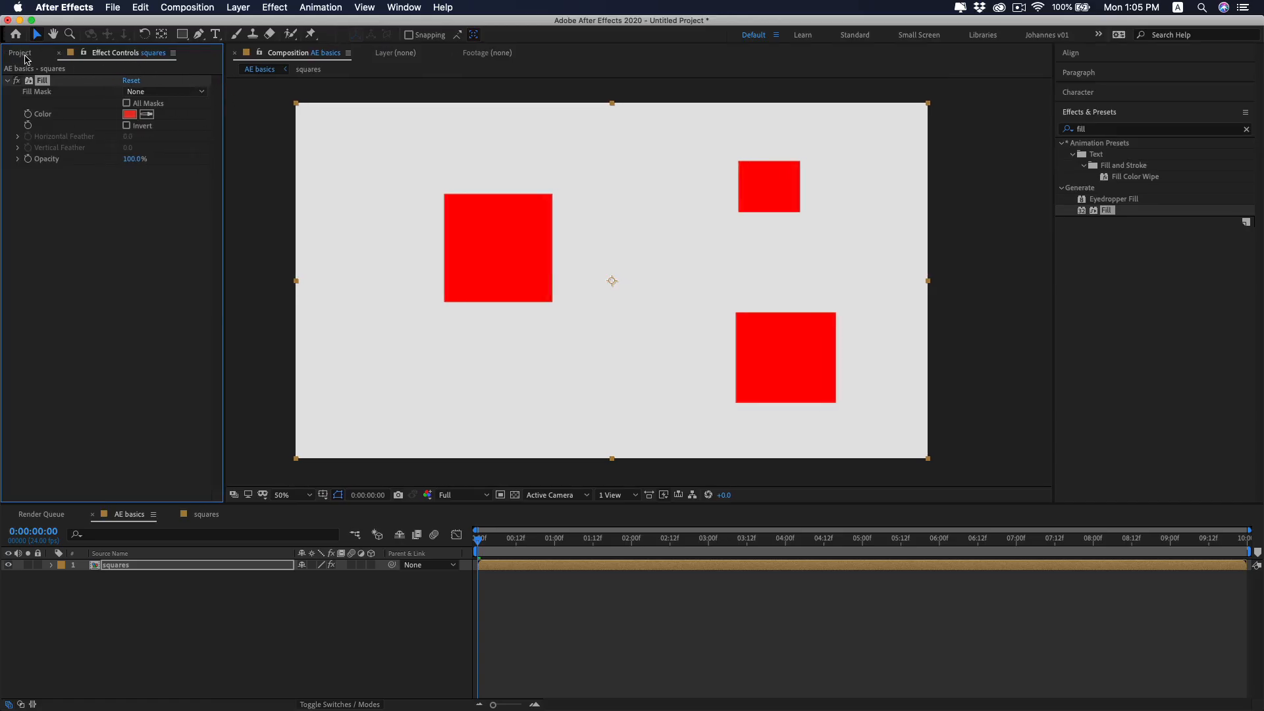
left_click(24, 58)
left_click(99, 58)
left_click(130, 116)
left_click(287, 195)
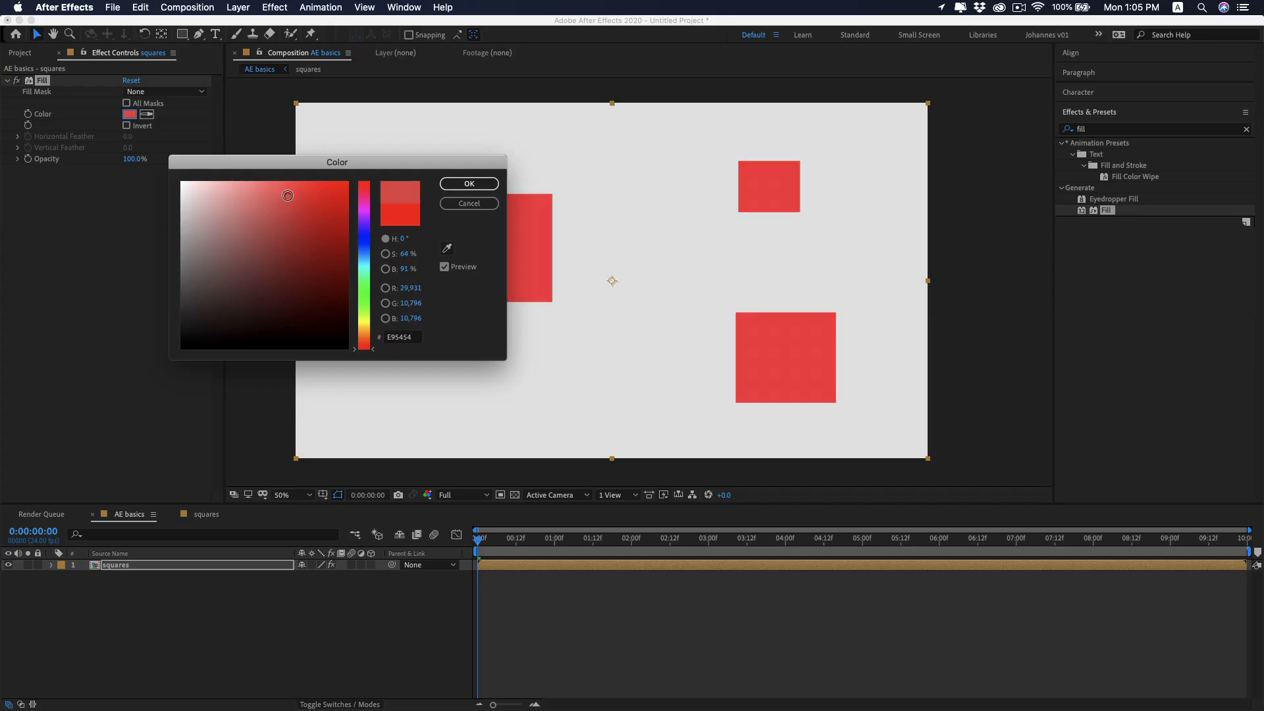
left_click(468, 184)
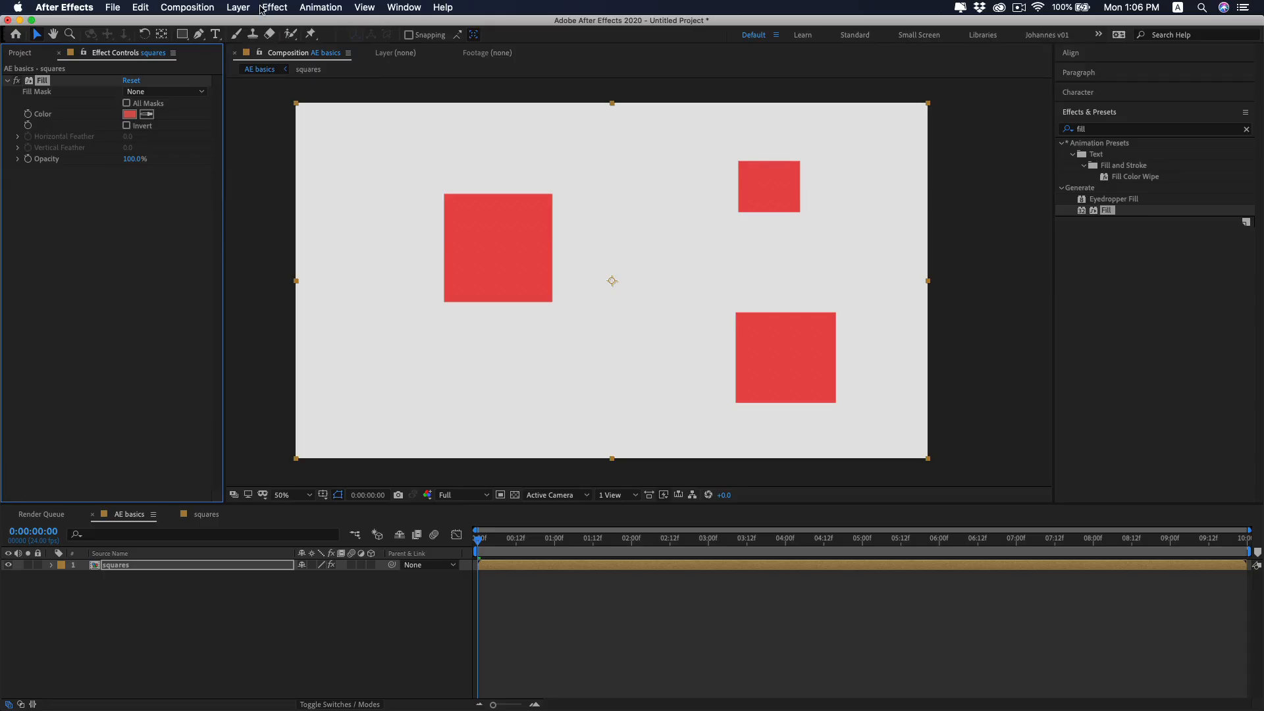
Add a full-frame light blue solid layer and place it beneath the squares layer as a background.
left_click(239, 8)
mouse_move(250, 23)
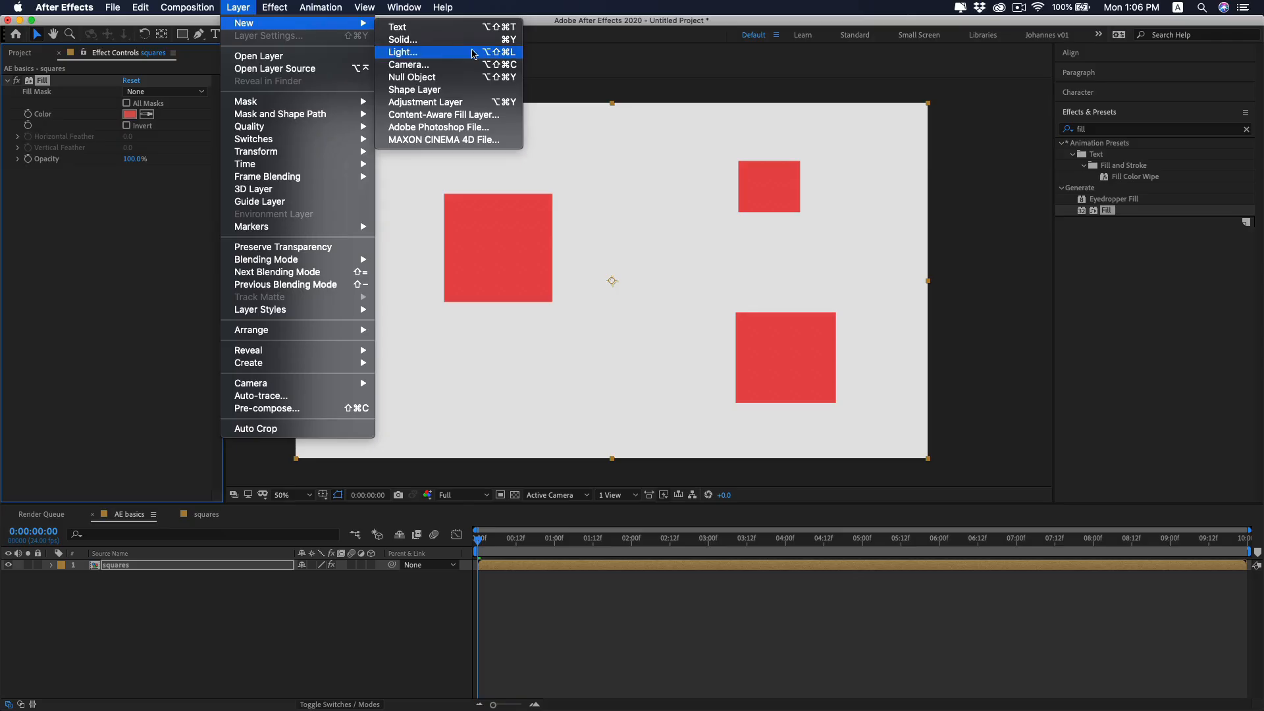
left_click(453, 41)
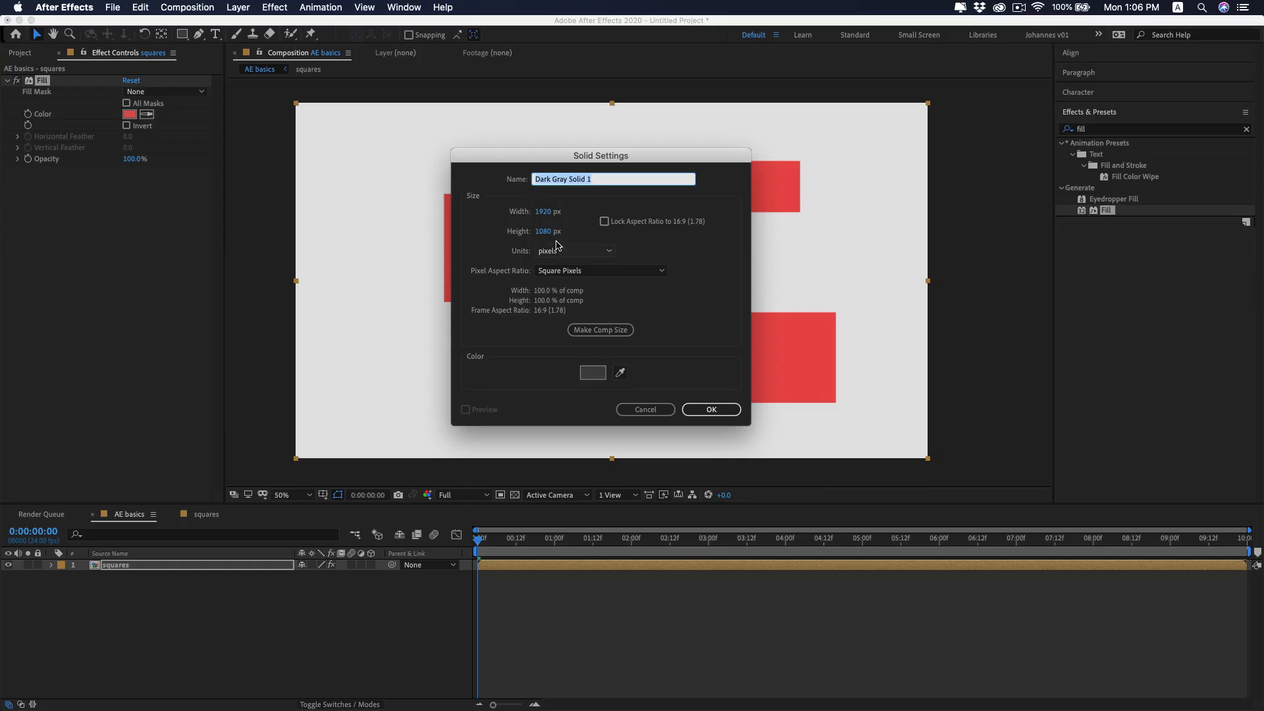
left_click(592, 373)
left_click(364, 254)
left_click(258, 190)
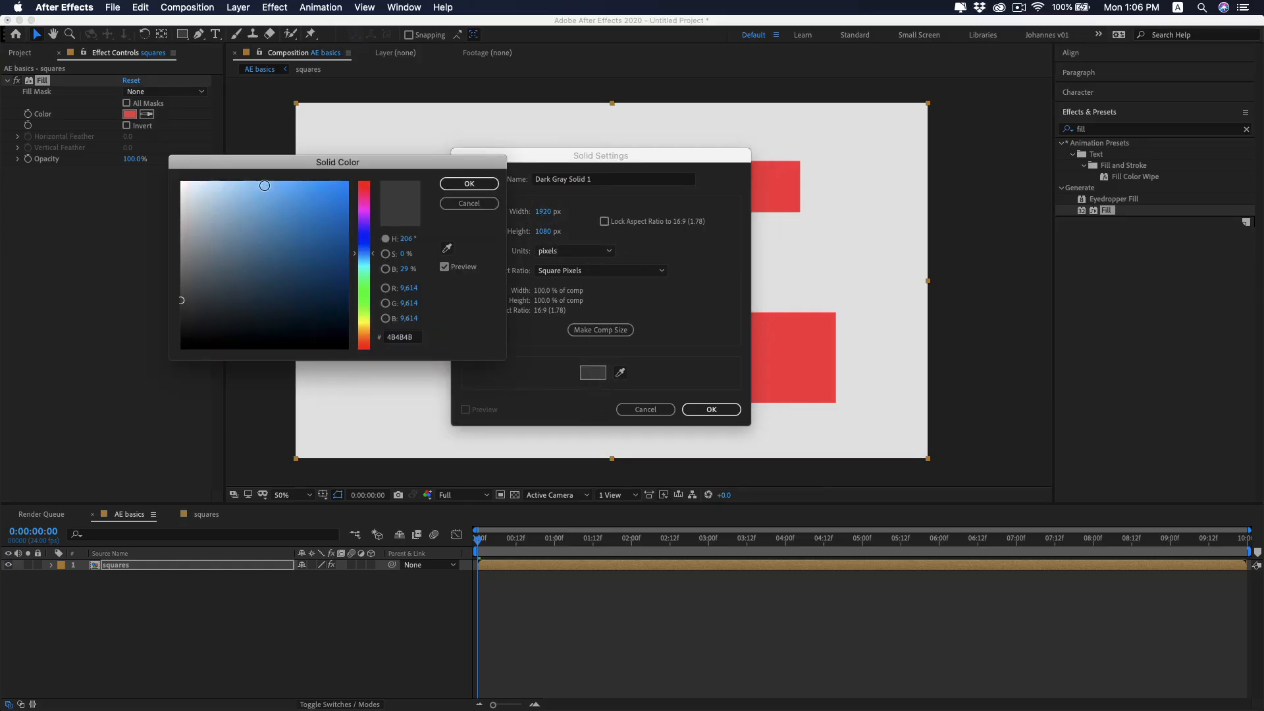
left_click(477, 187)
left_click(713, 407)
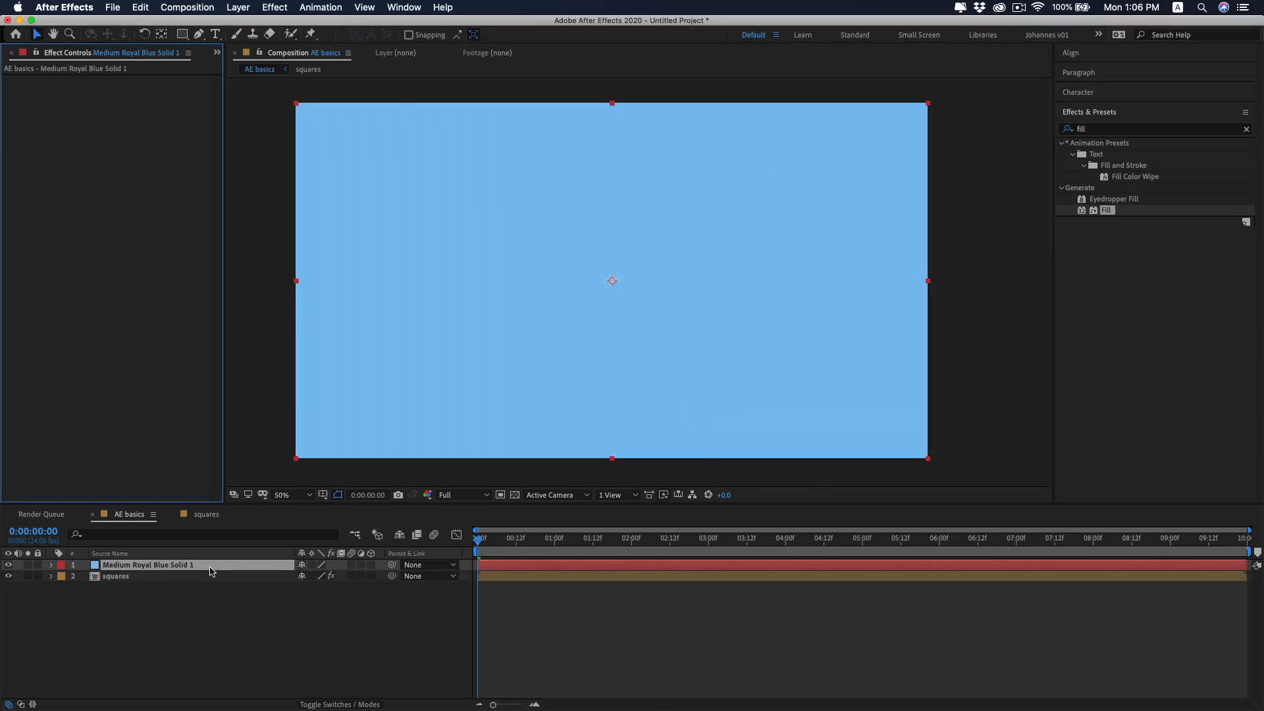
left_click_drag(218, 568, 217, 587)
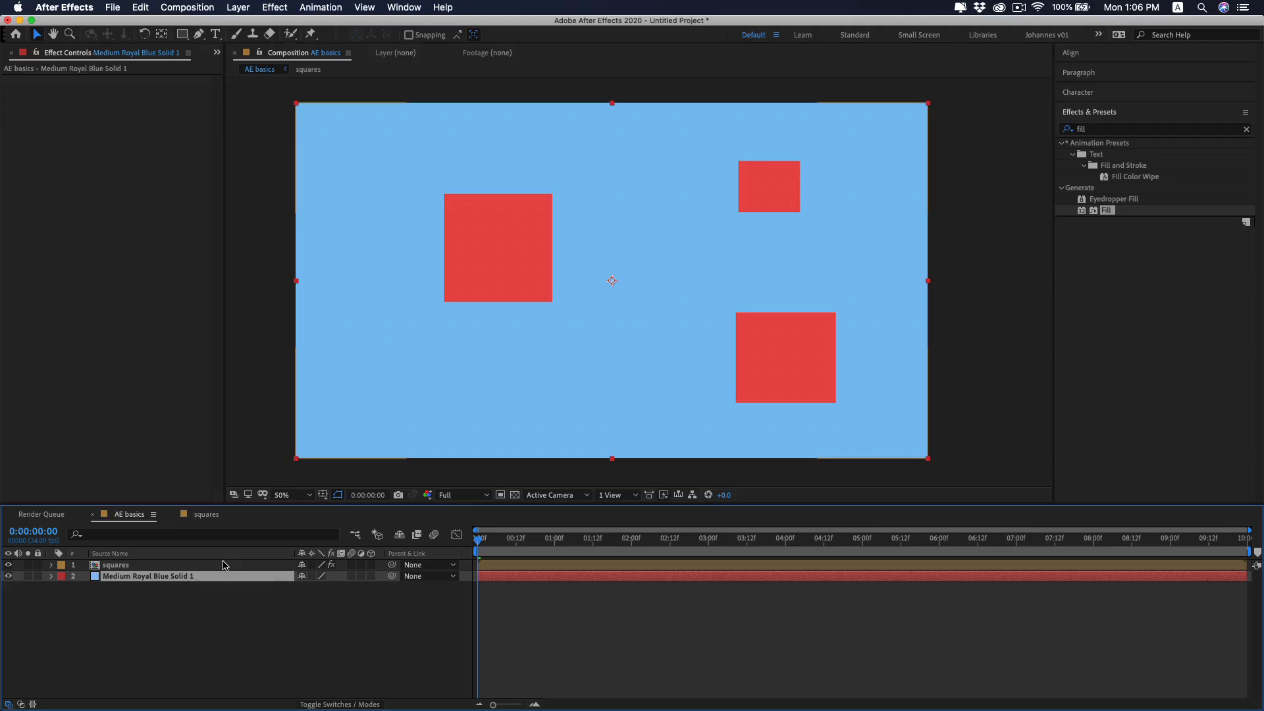
key("super+shift+a")
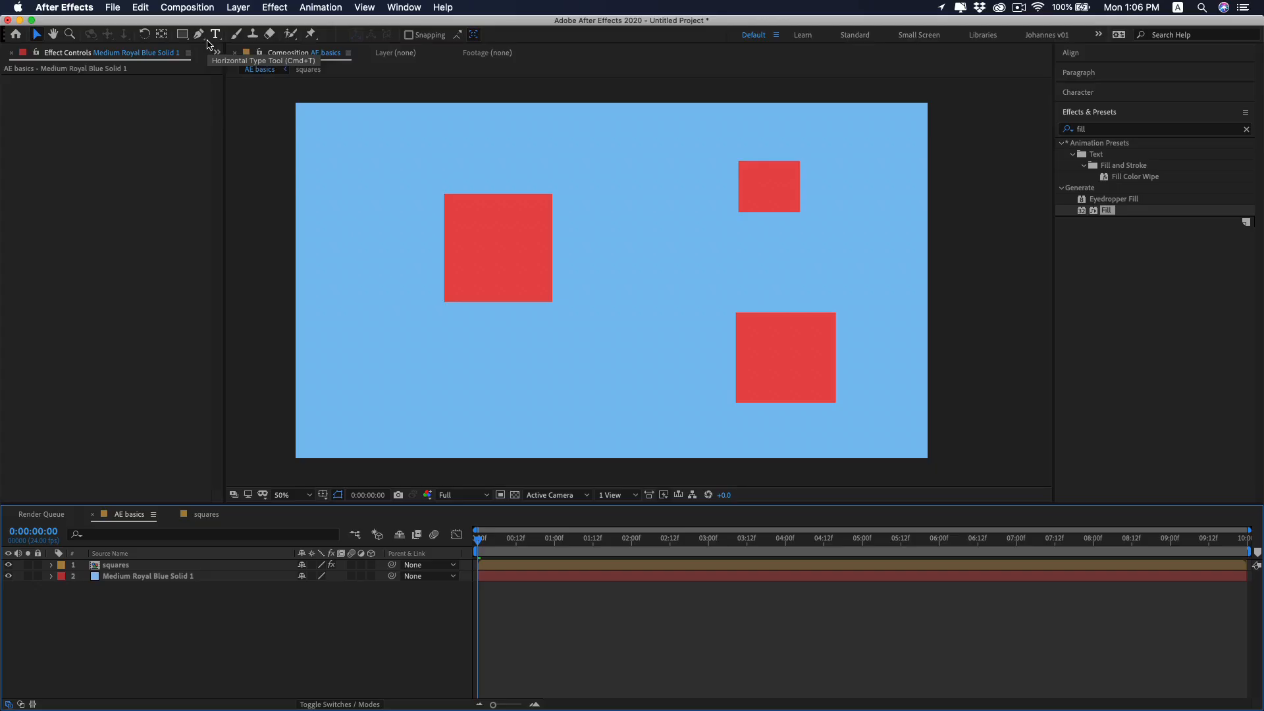
Add a text layer reading "hello" just below the large red square.
left_click(215, 34)
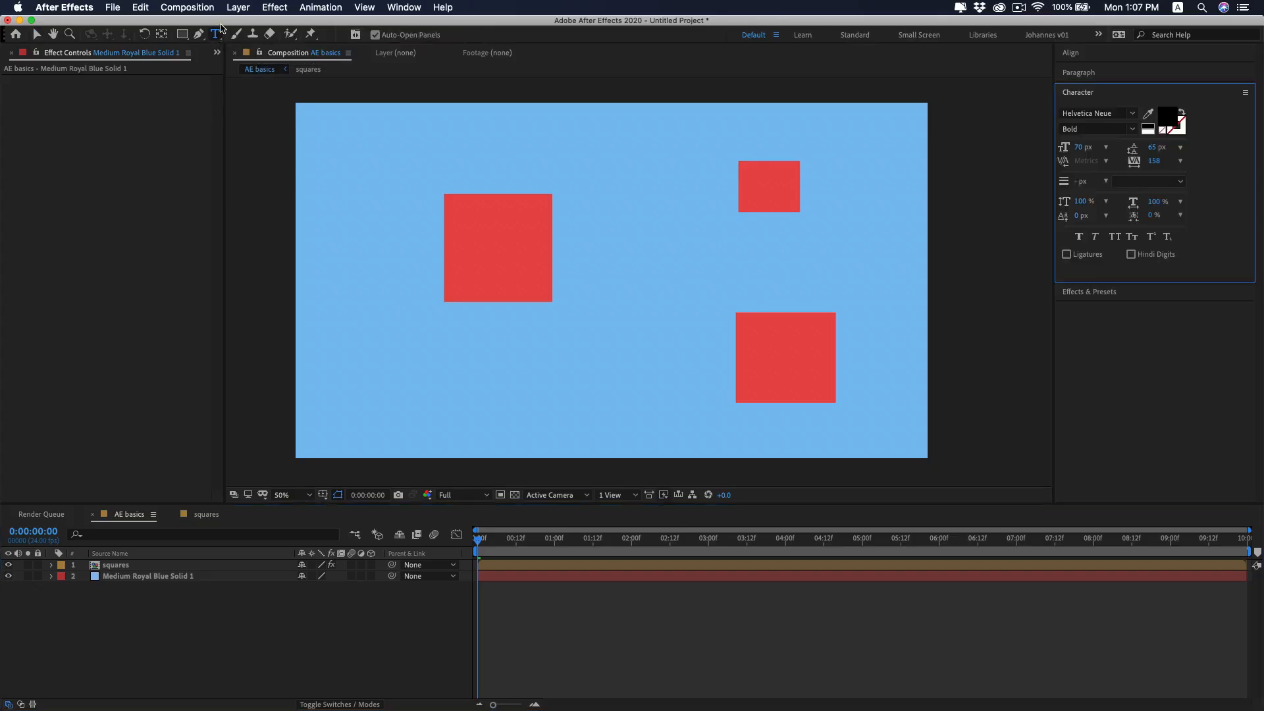
left_click(450, 361)
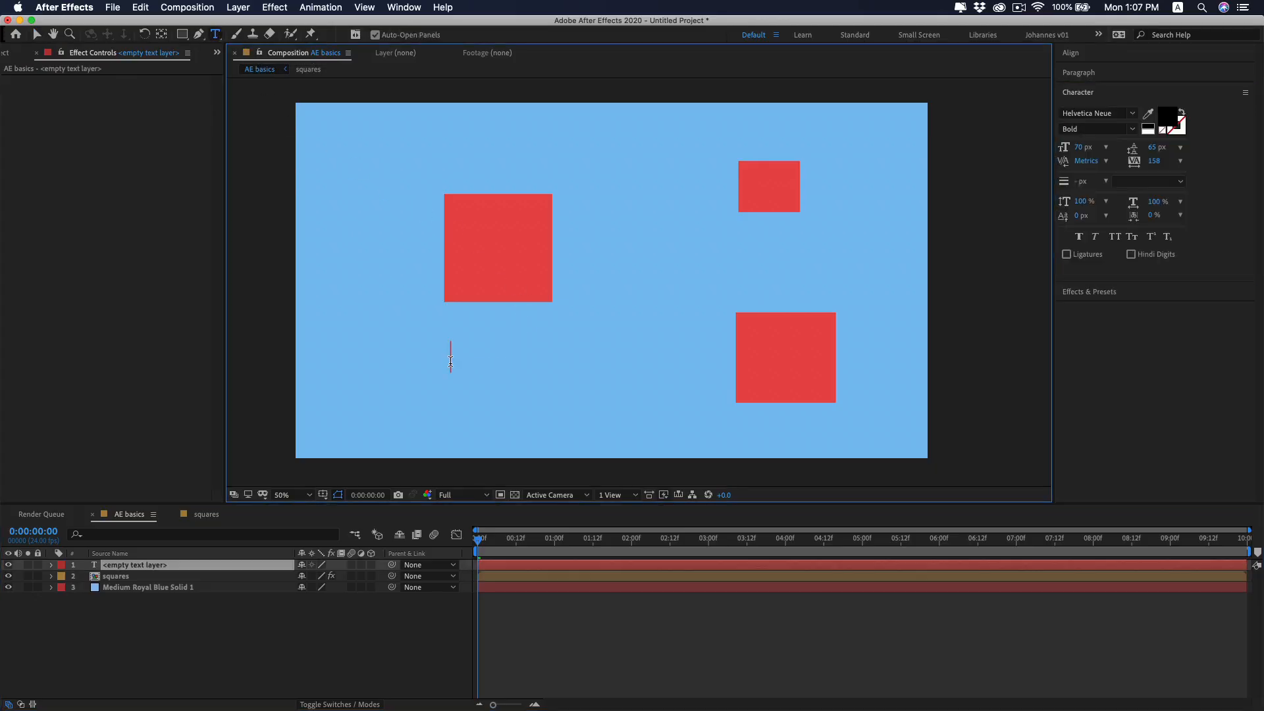
type("hello")
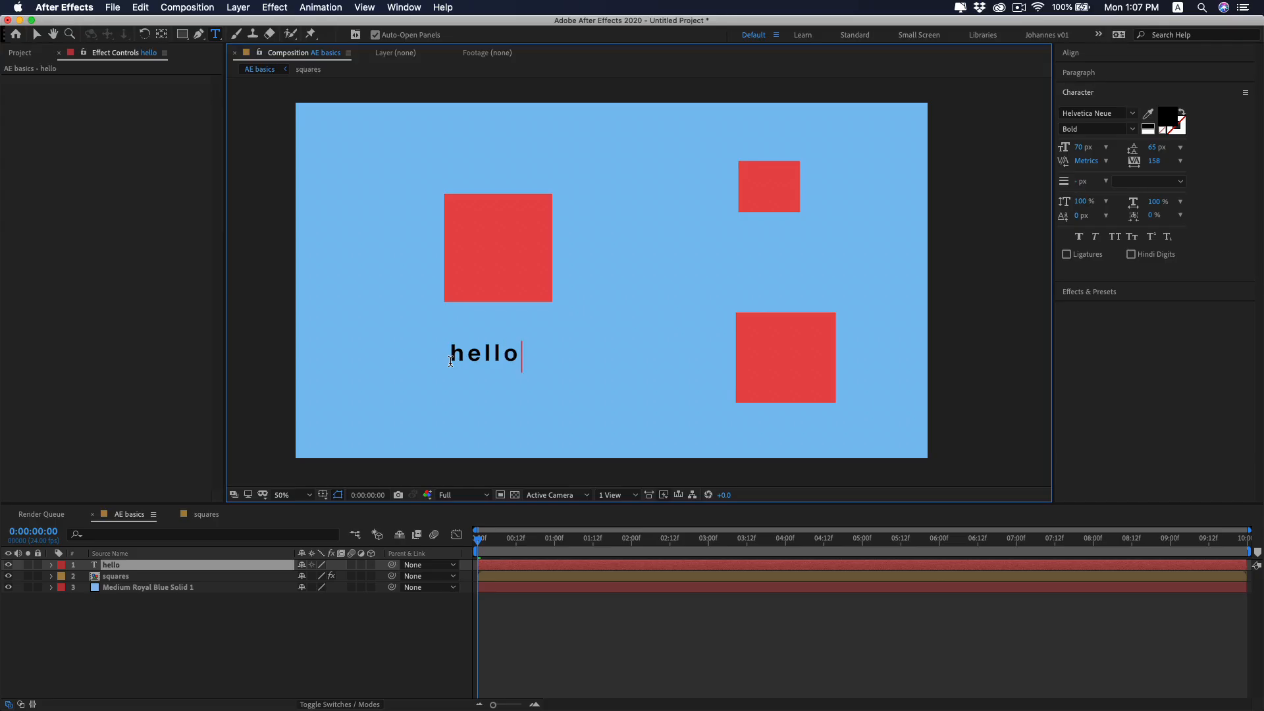
left_click(387, 621)
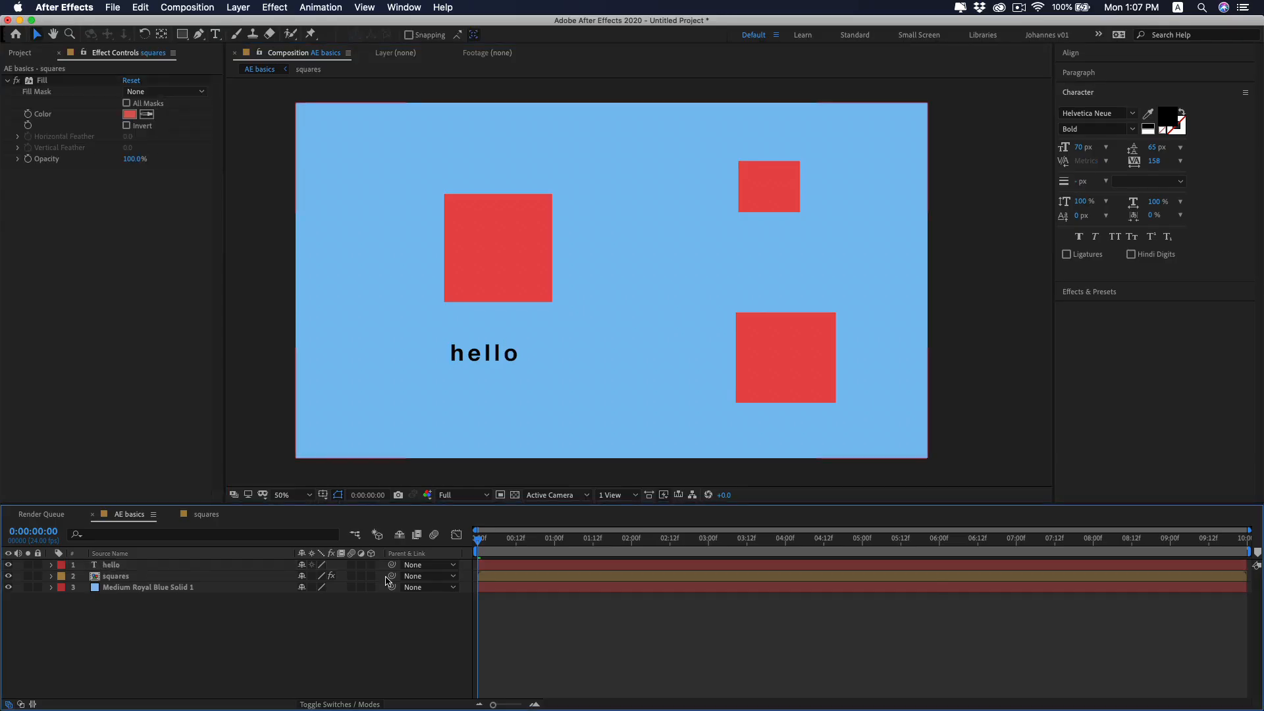
Draw a small rectangle shape covering the last three letters of the hello text, on its own layer.
key("q")
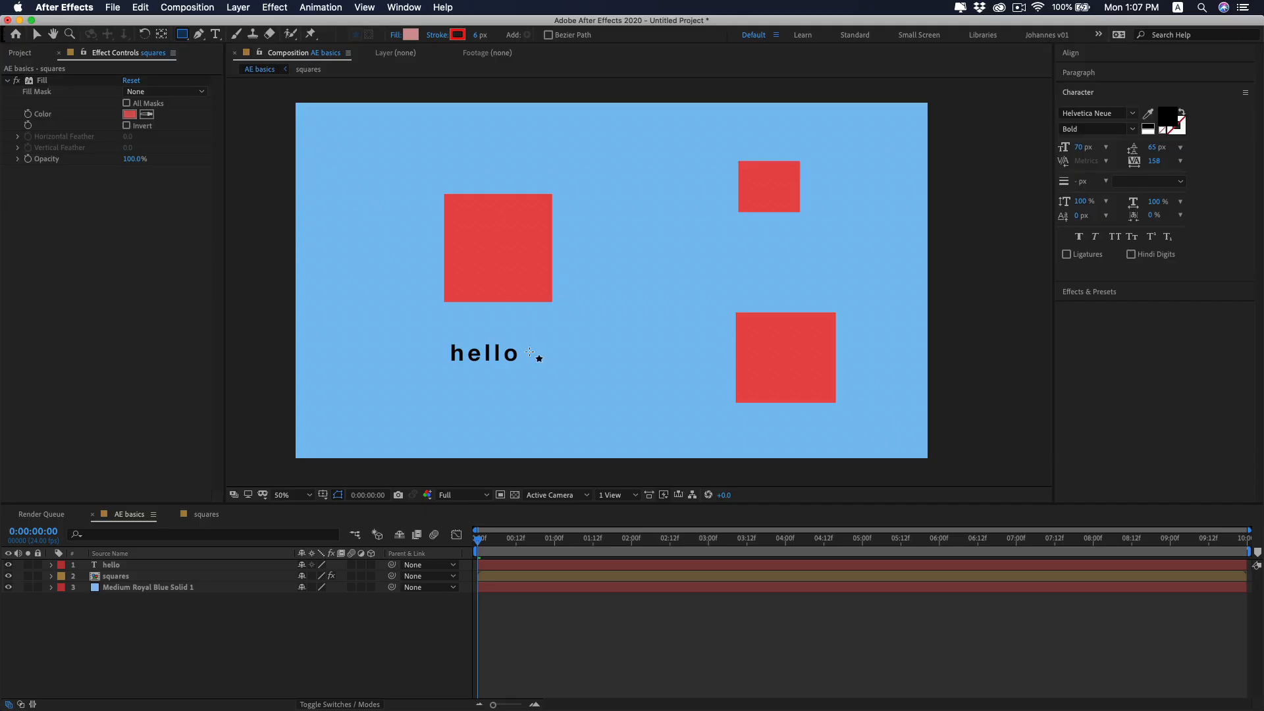
left_click(541, 338)
left_click_drag(541, 338, 488, 367)
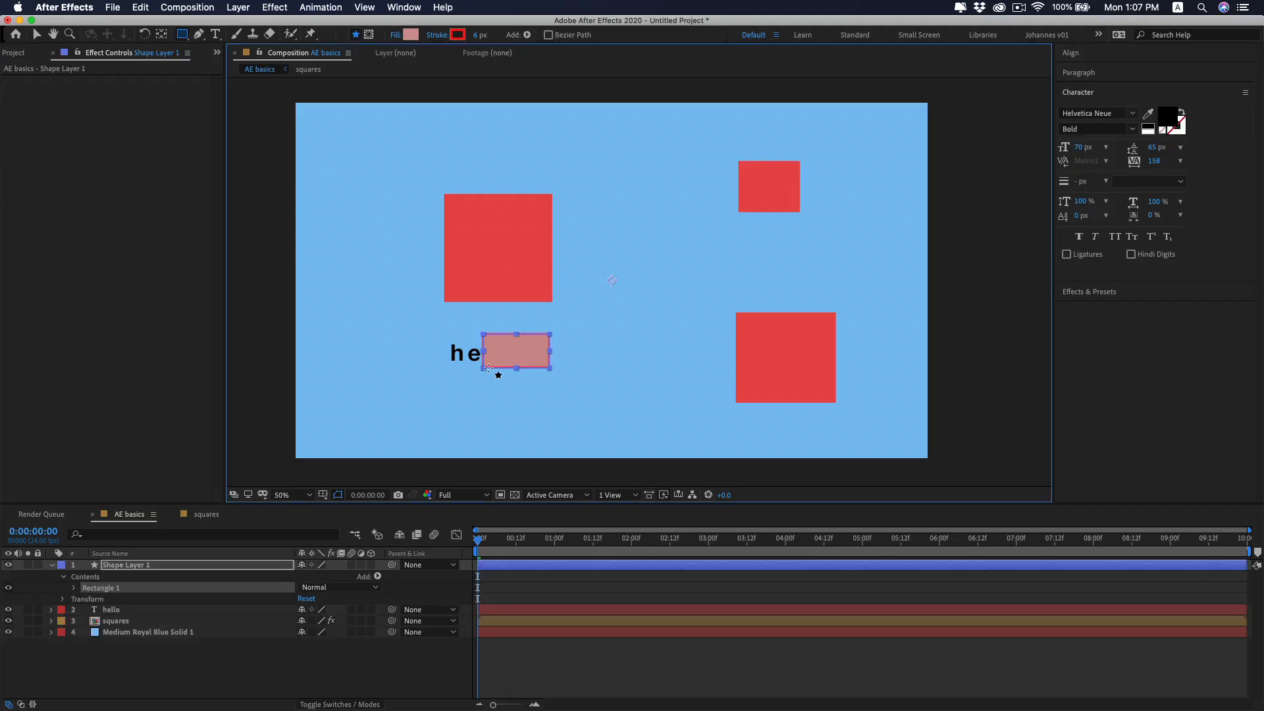
key("v")
left_click(399, 655)
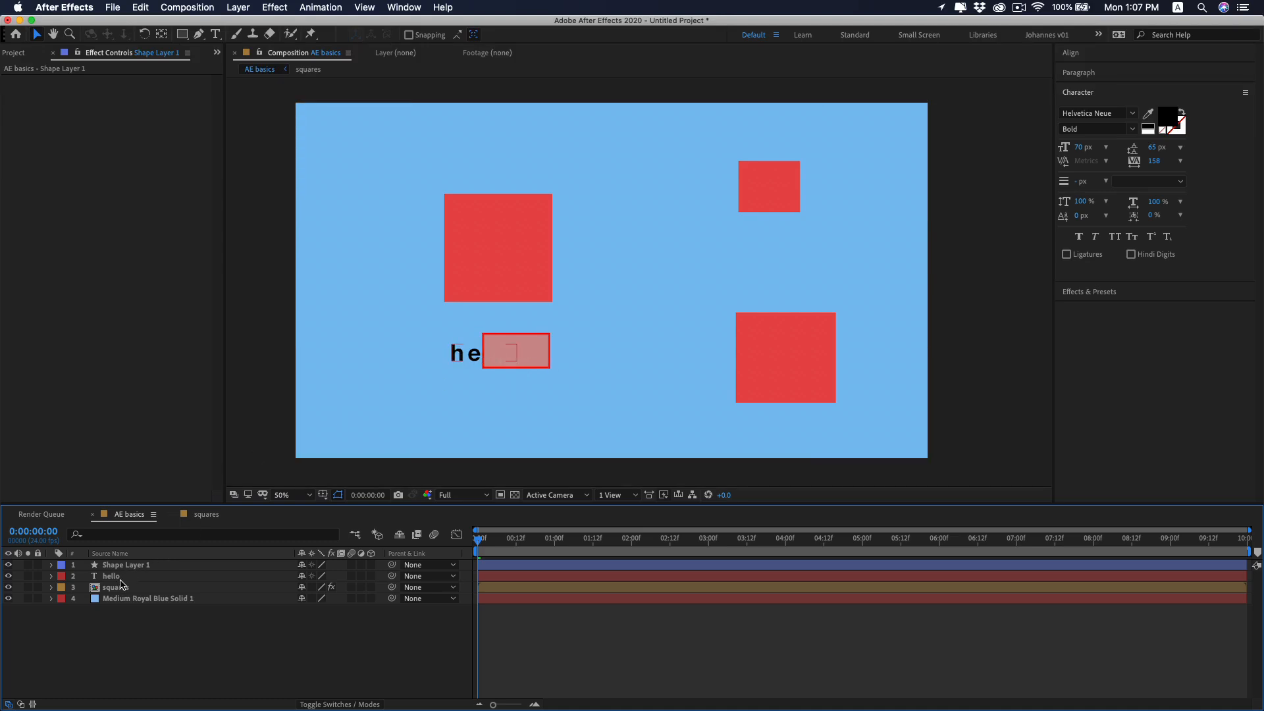
Use the rectangle above as the hello layer's track matte, trying Alpha Matte first and settling on Alpha Inverted Matte.
left_click(116, 577)
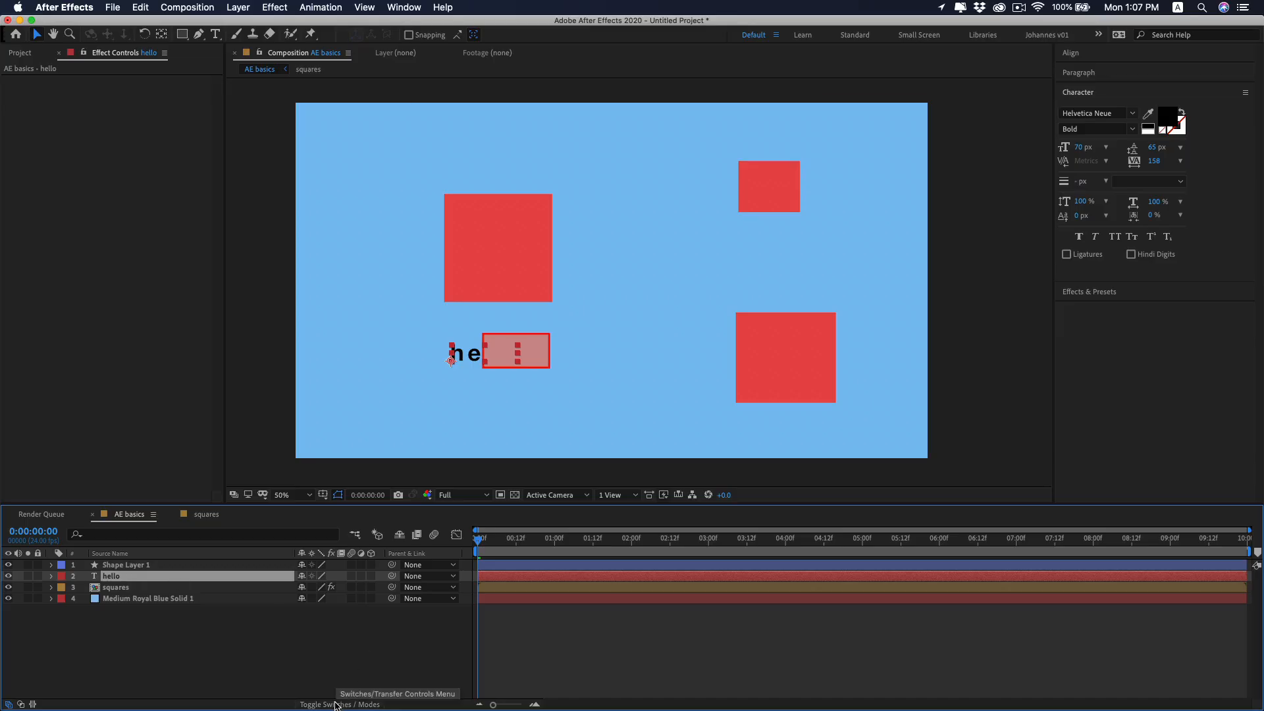
left_click(336, 704)
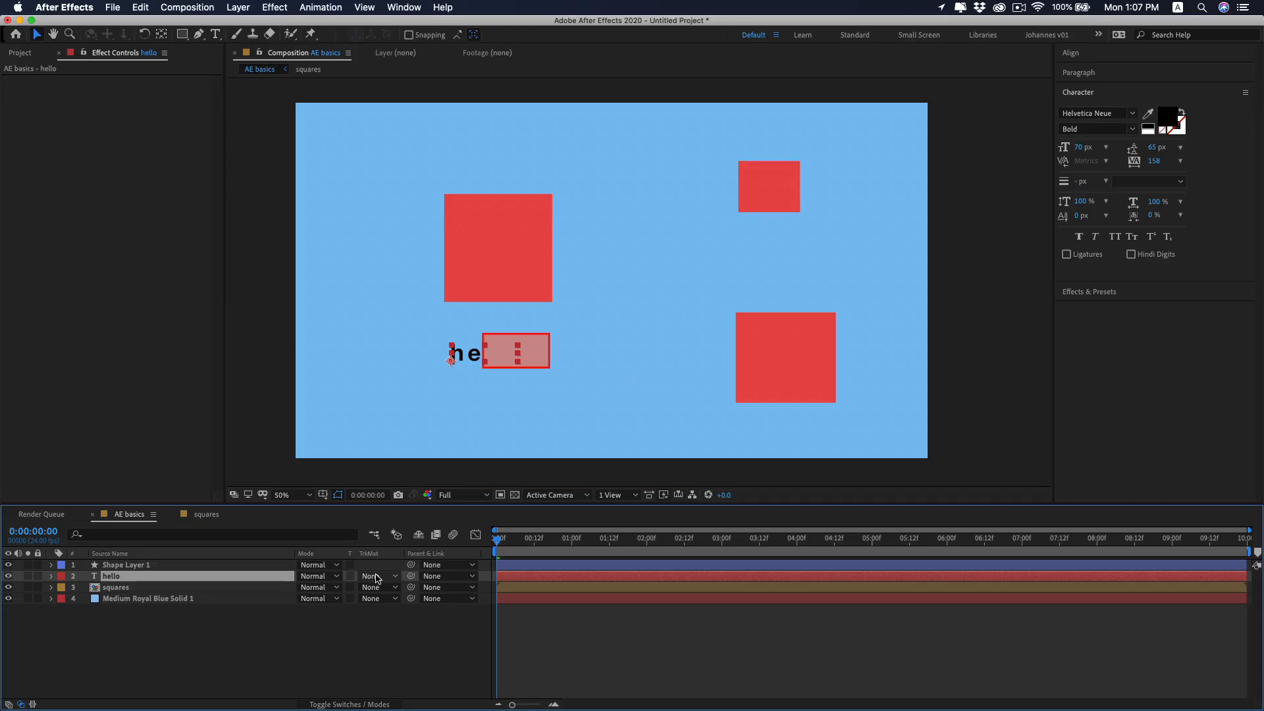
left_click(379, 578)
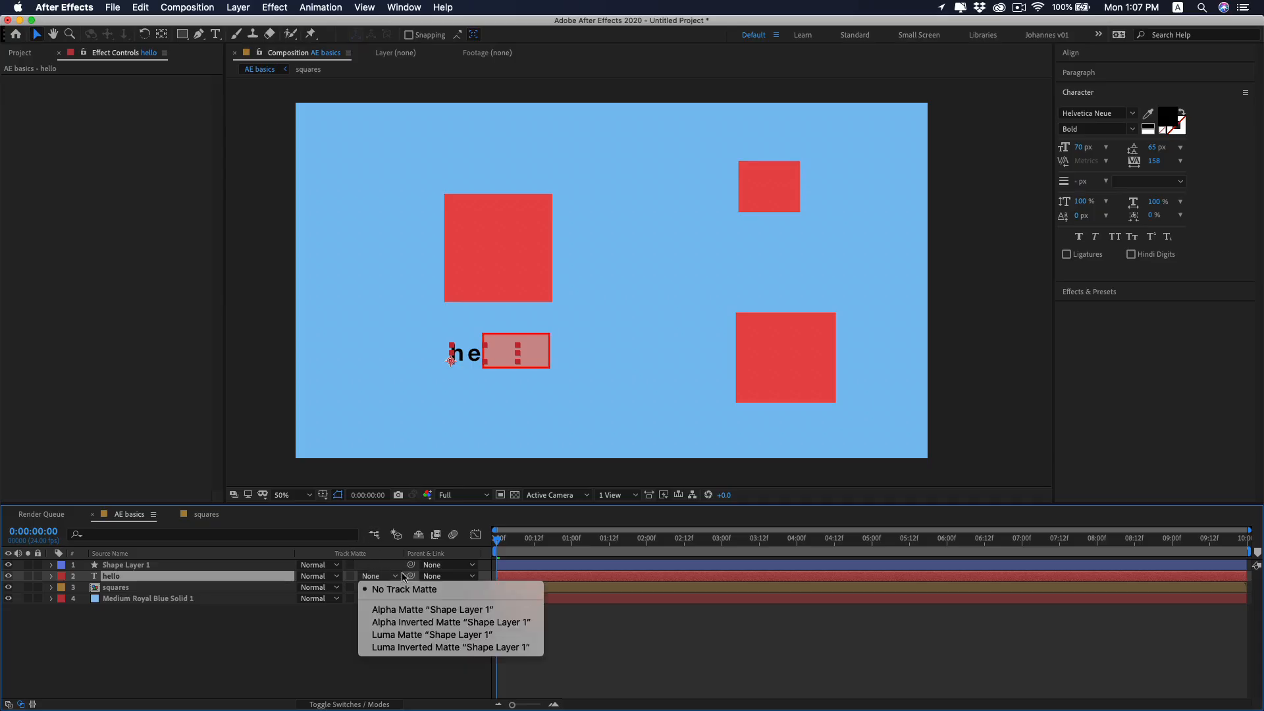
left_click(449, 614)
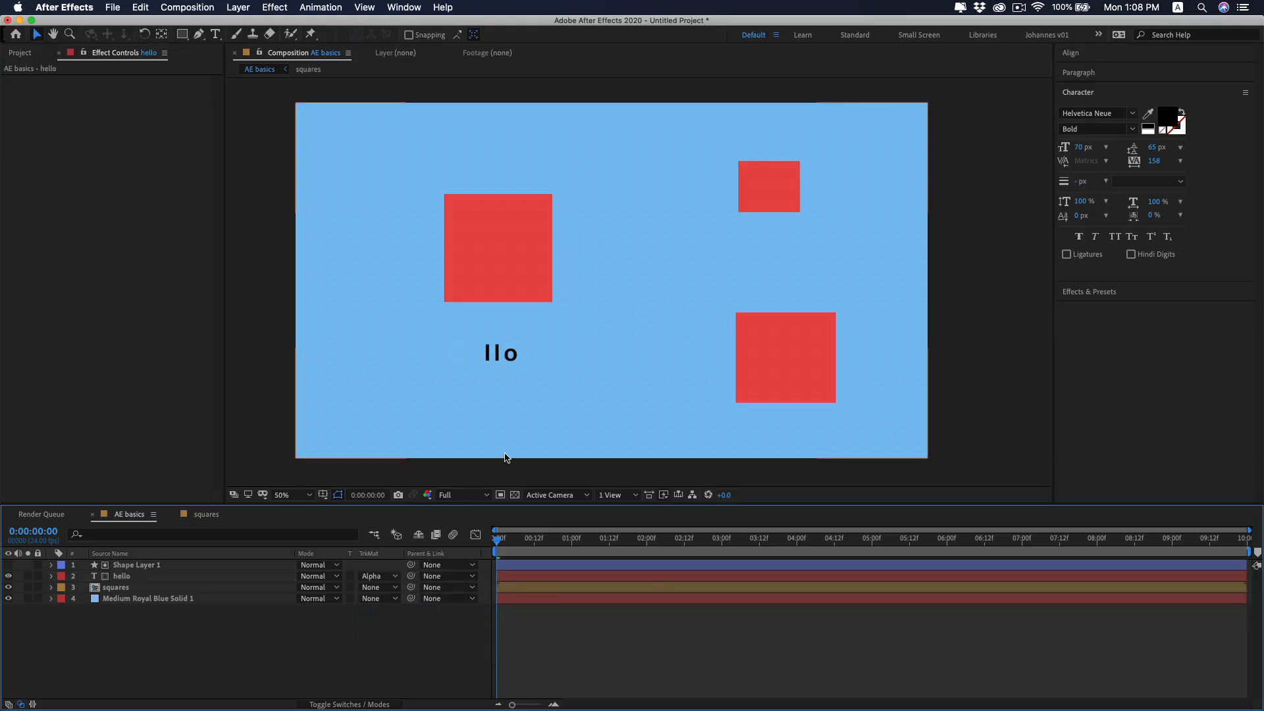
left_click(378, 576)
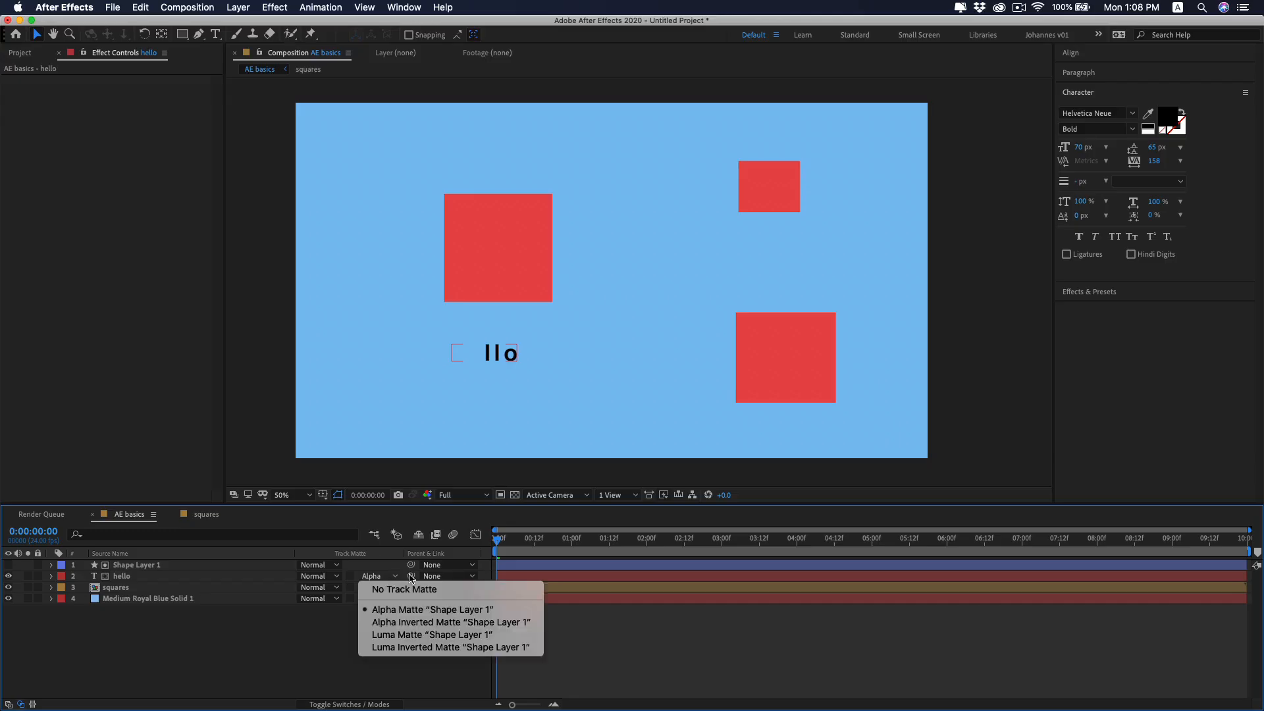
left_click(466, 622)
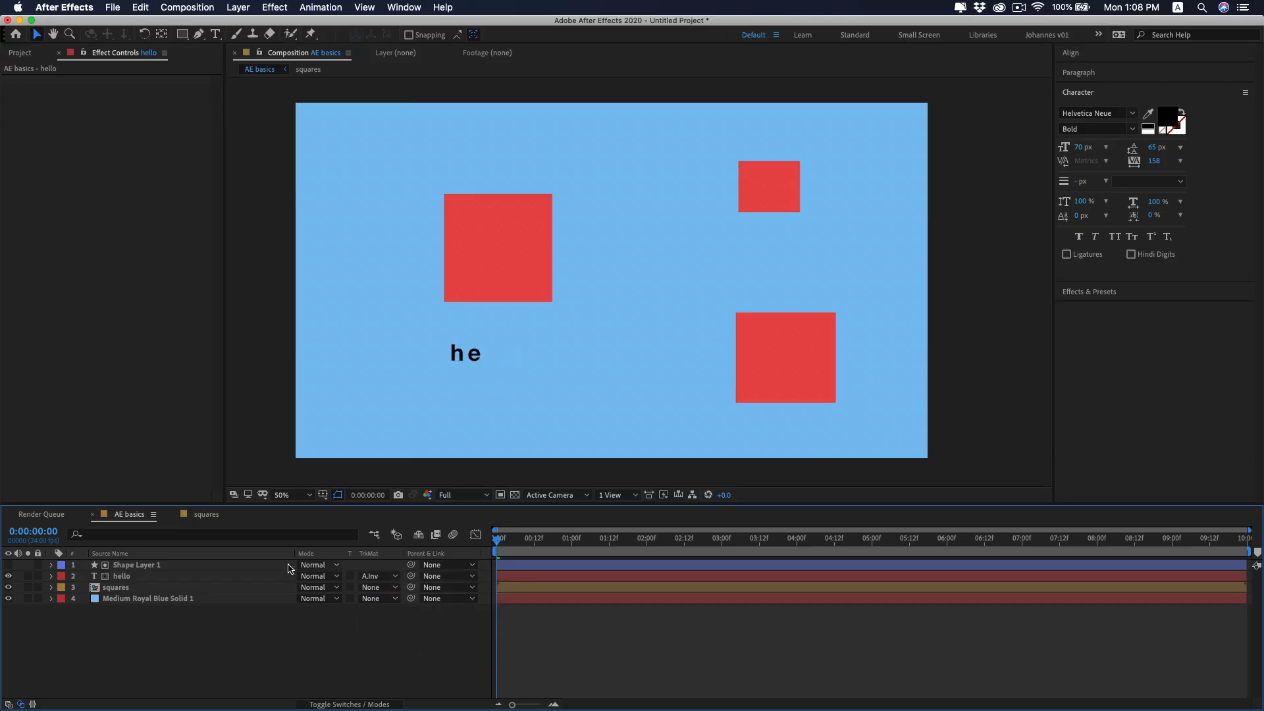
Keyframe the matte rectangle's position at the start, move it right to 1086, 540 at frame 14, and preview the text reveal.
left_click(207, 568)
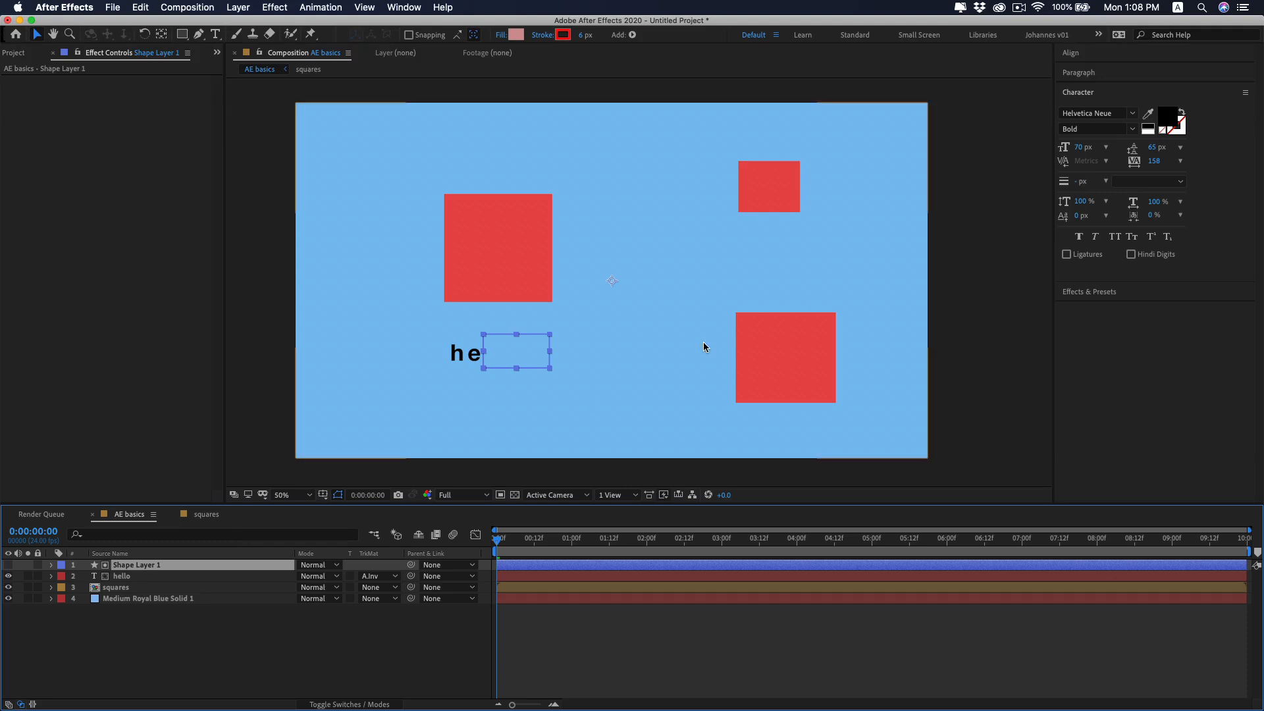
key("p")
left_click(84, 576)
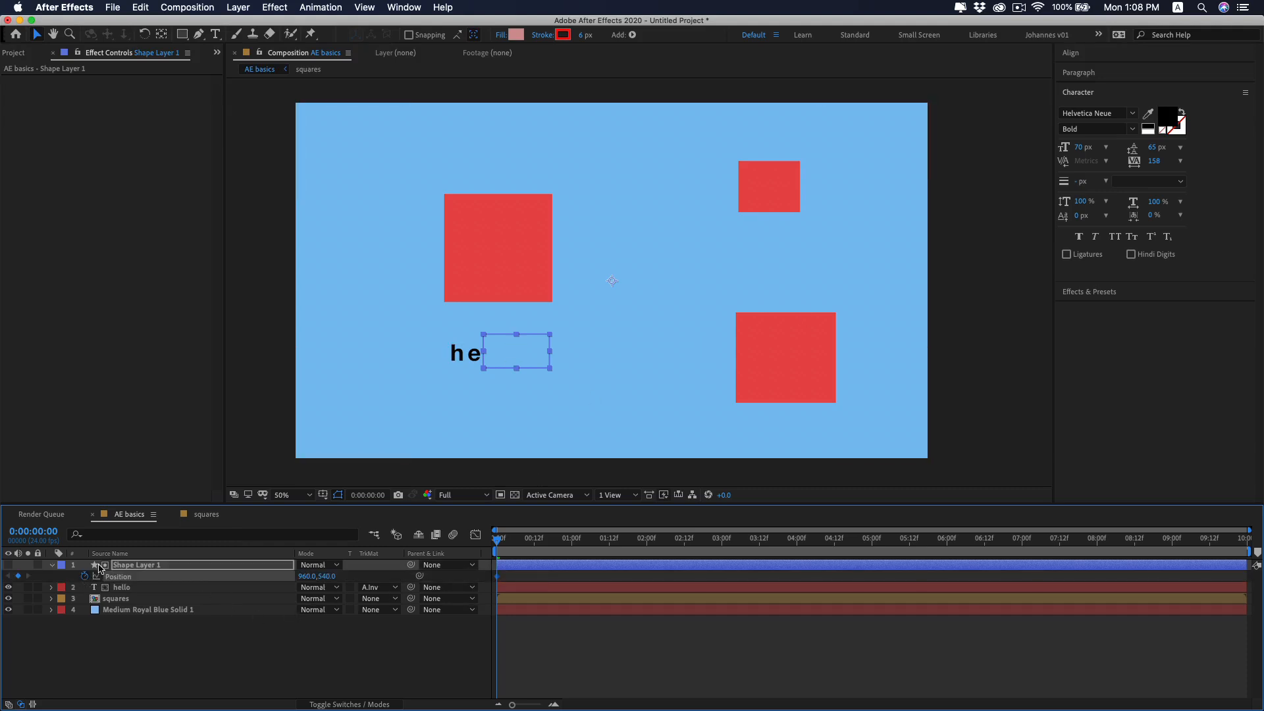
left_click_drag(502, 545, 539, 542)
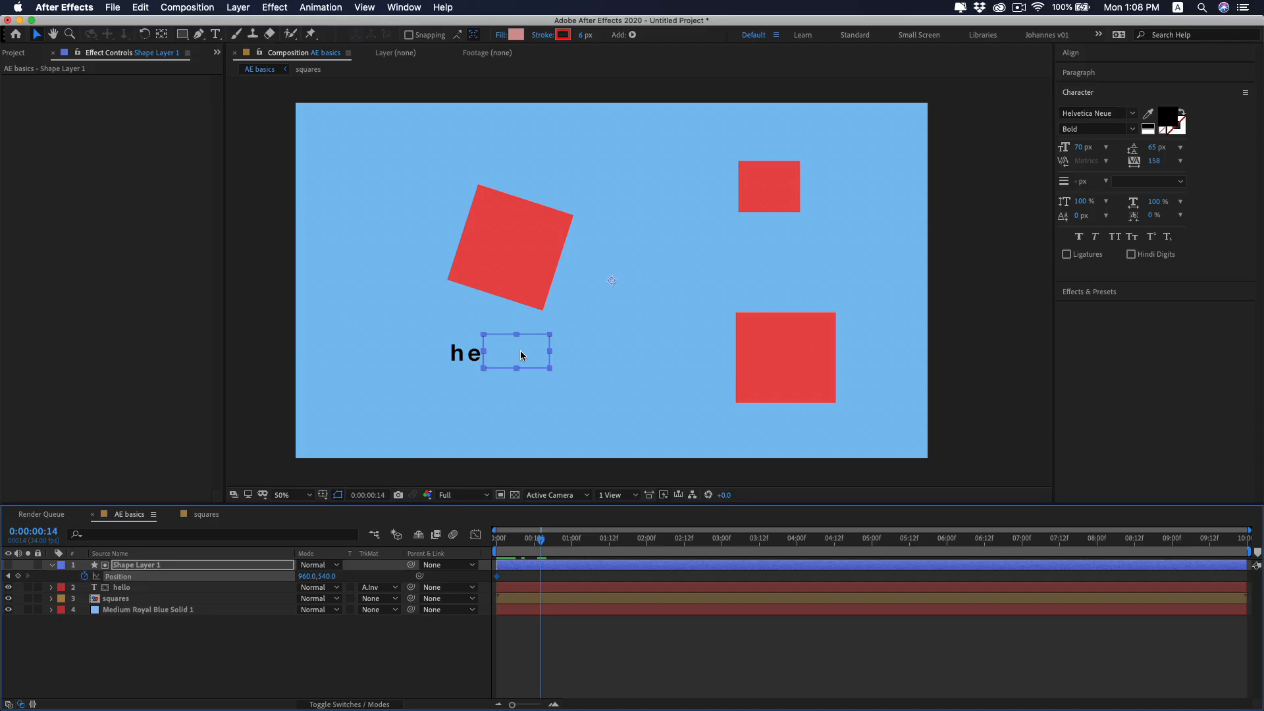
left_click_drag(523, 355, 562, 350)
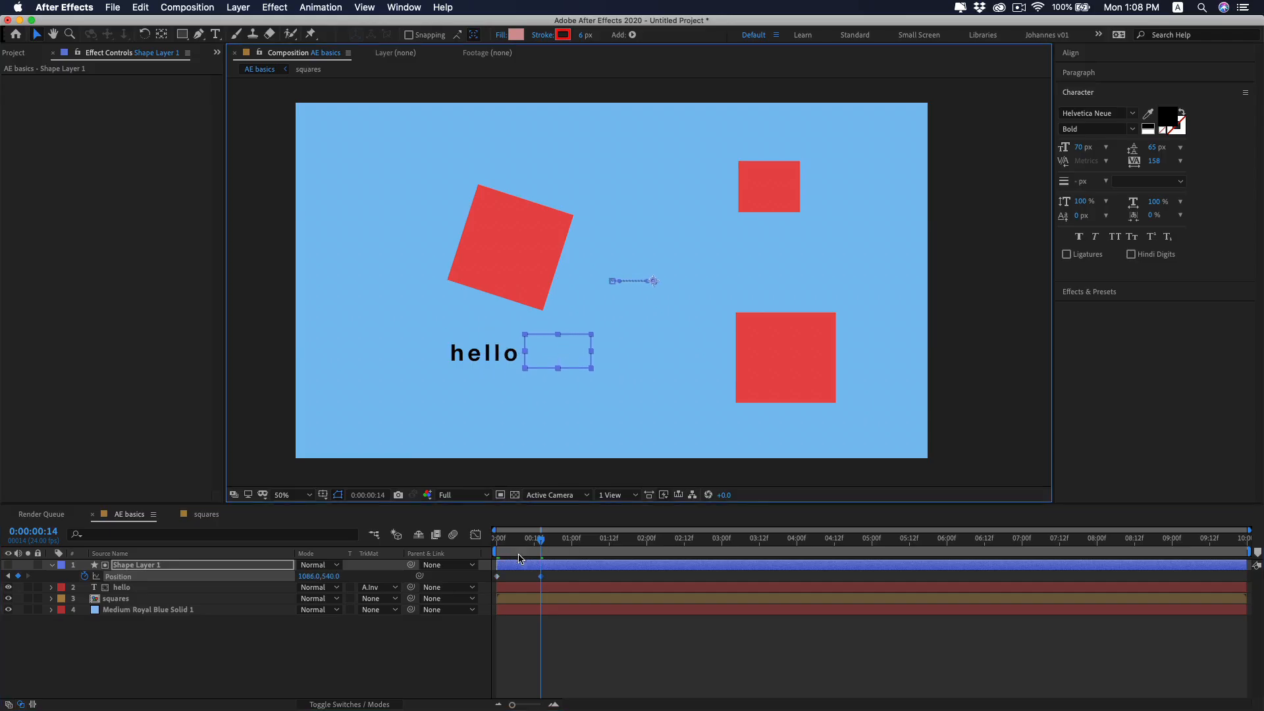
left_click_drag(531, 545, 465, 556)
key("space")
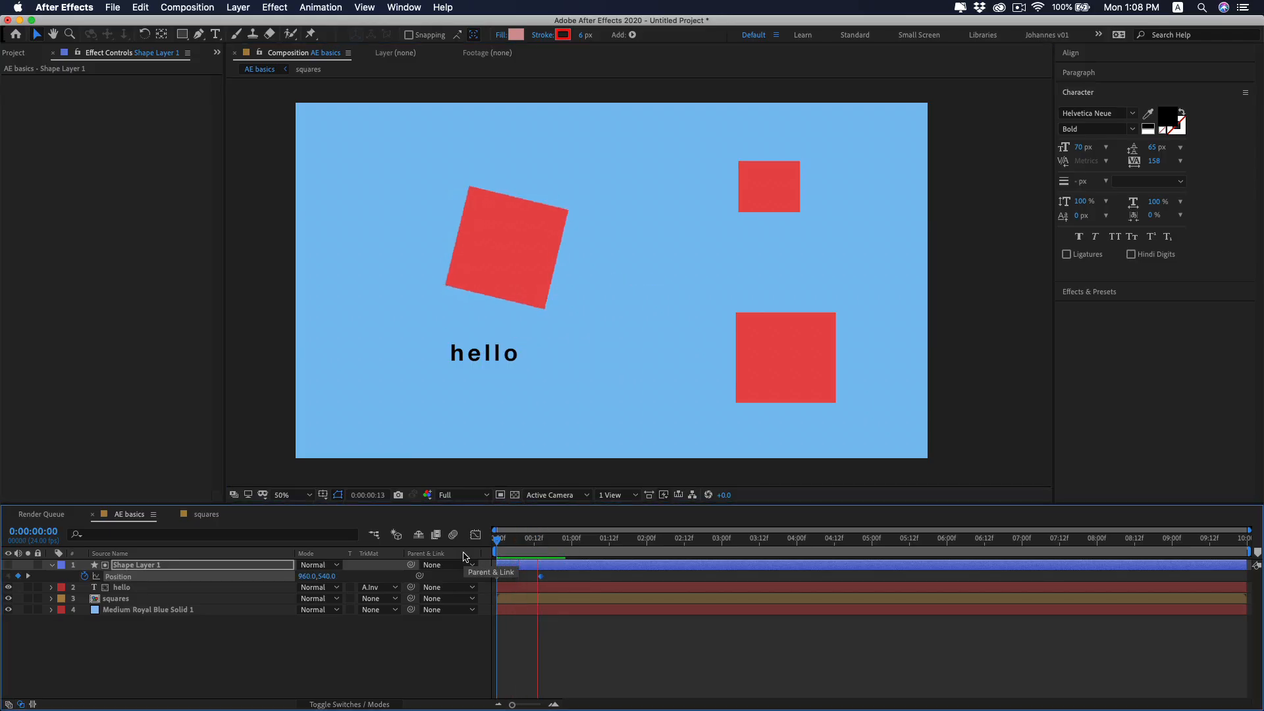
key("space")
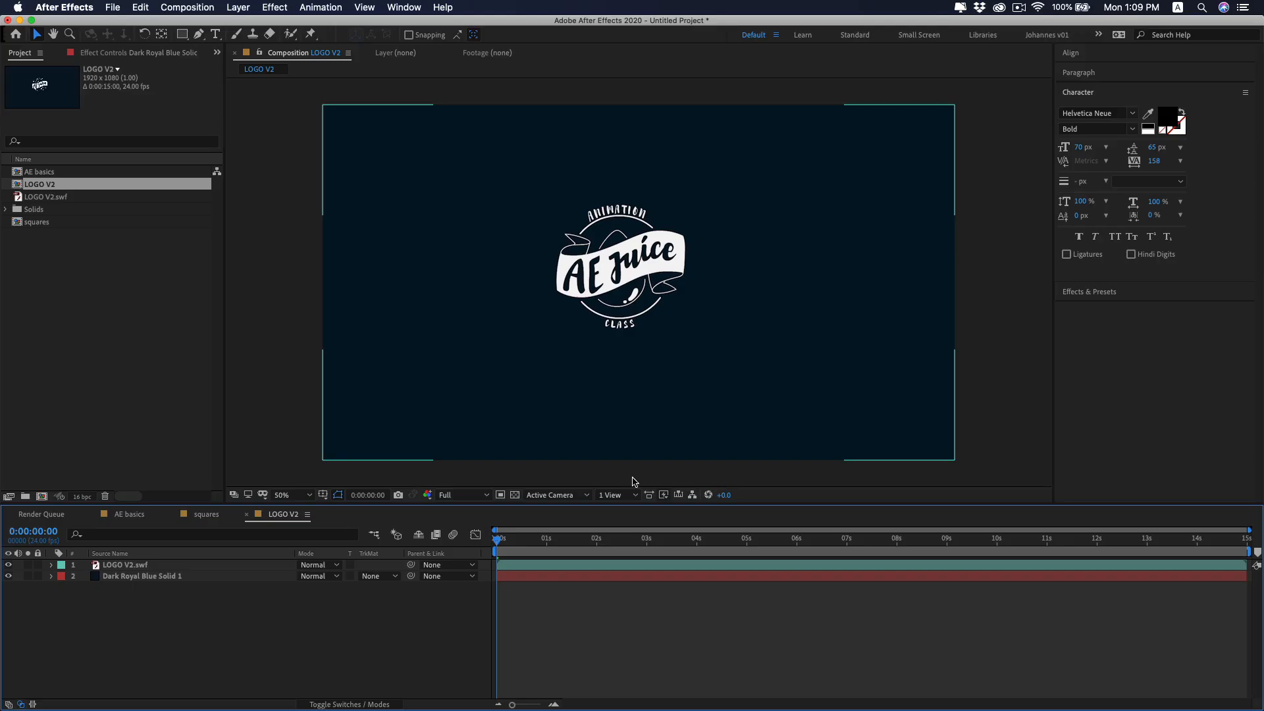
Draw a rectangular mask around the whole AE Juice logo on the LOGO V2.swf layer.
left_click(572, 566)
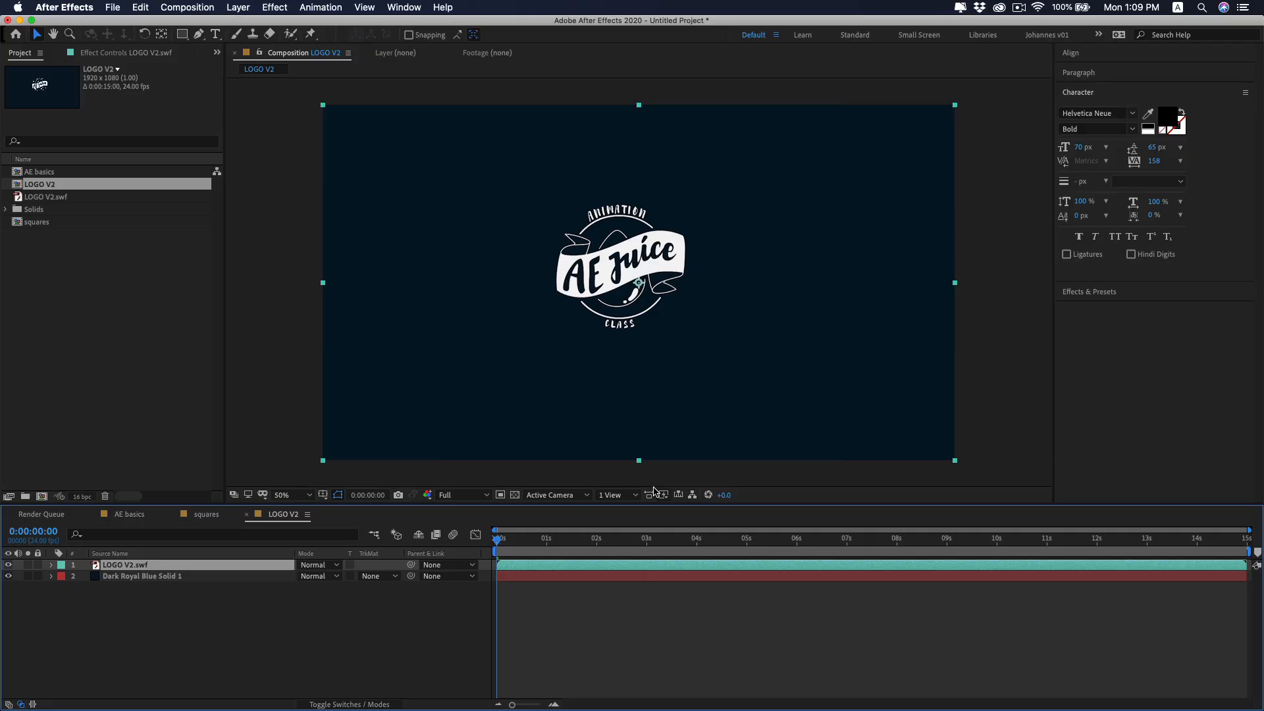
left_click(183, 34)
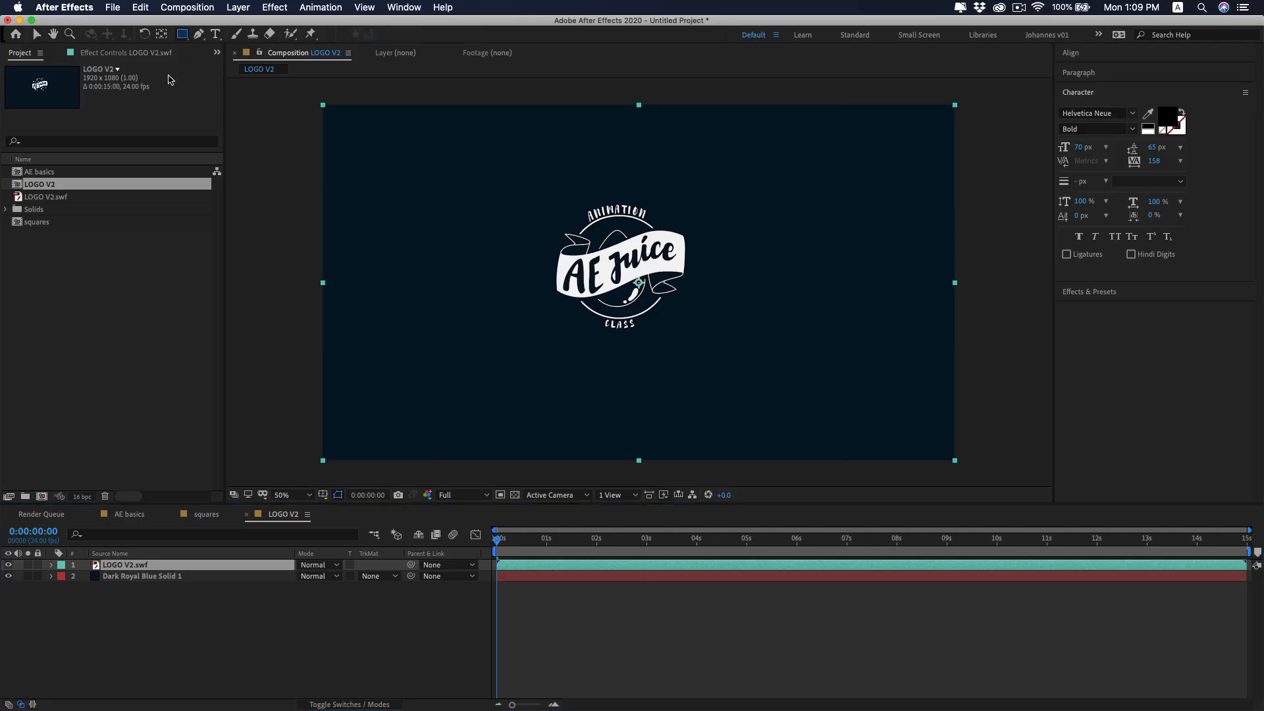
left_click_drag(722, 172, 516, 360)
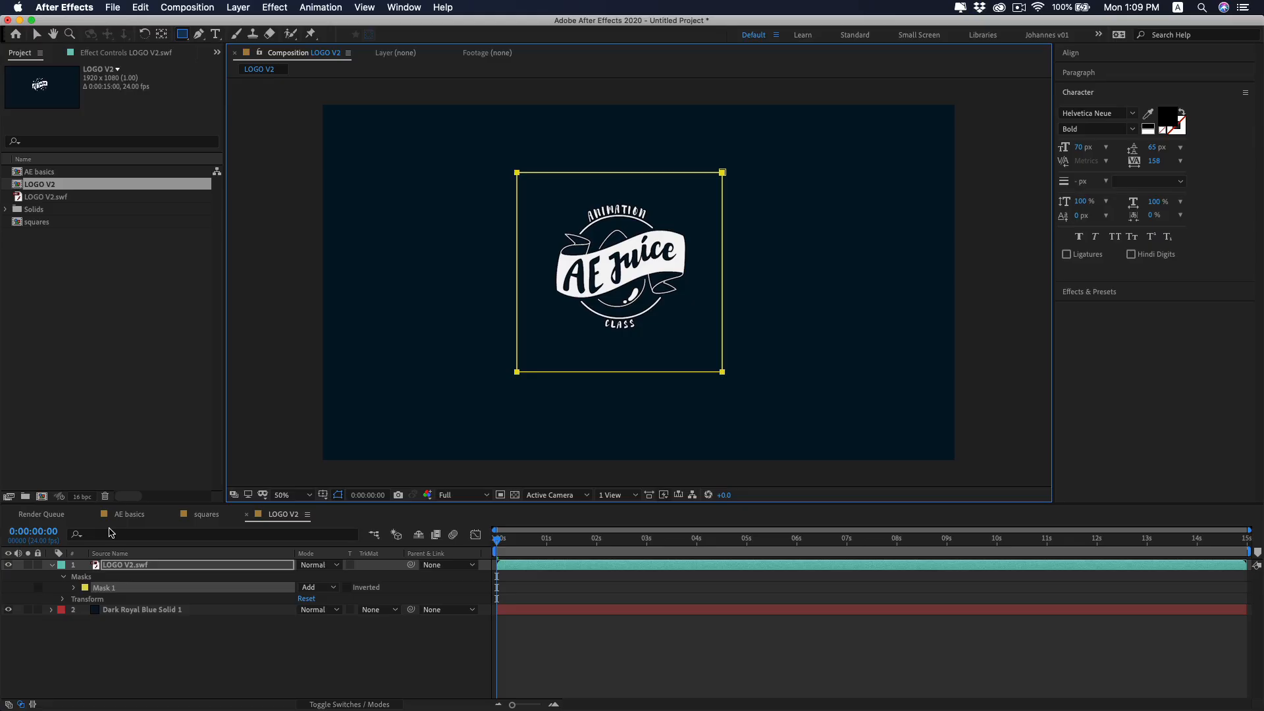
Keyframe the logo's mask path at the start, and at one second move the mask's left edge right past the logo.
left_click(74, 588)
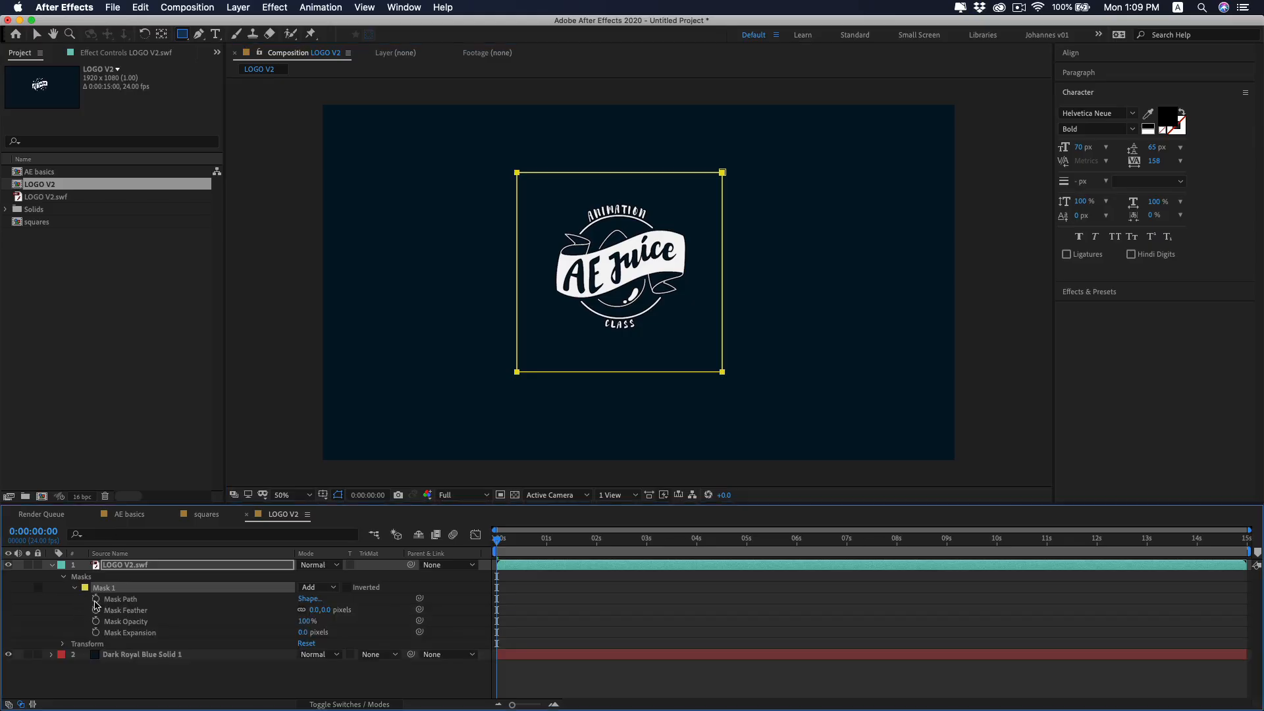
left_click(97, 599)
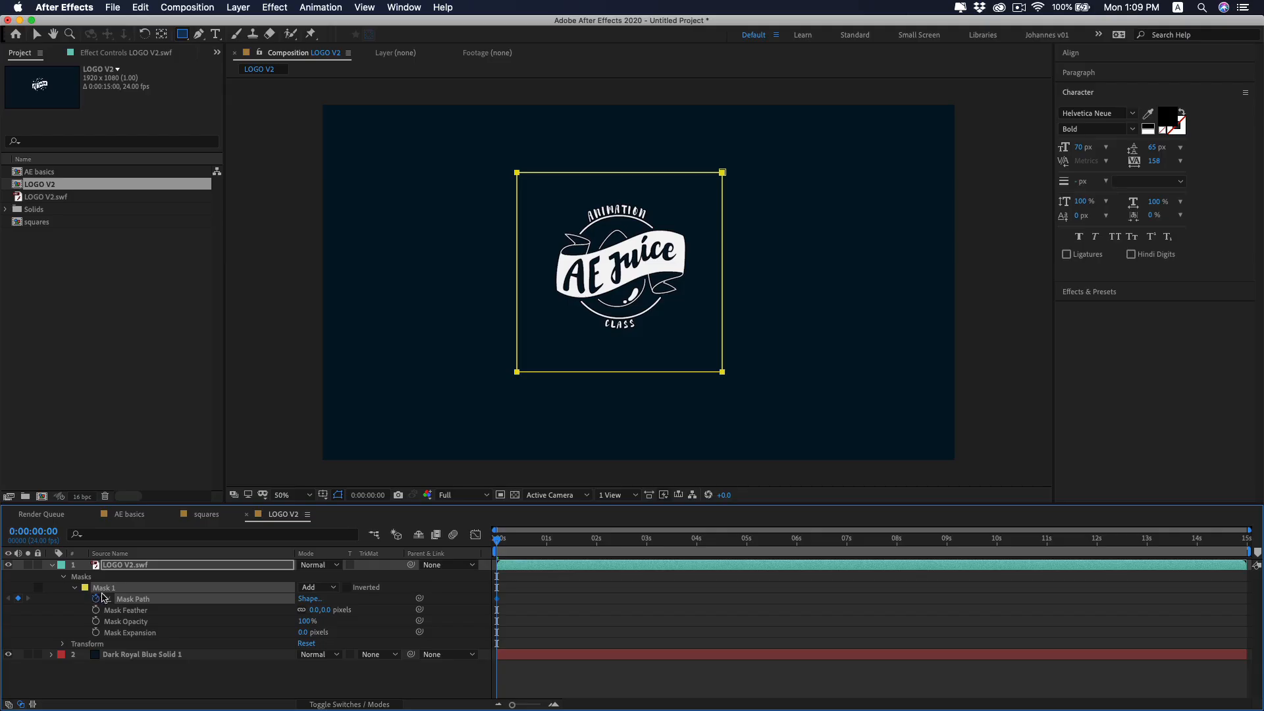
key("v")
left_click_drag(546, 546, 546, 544)
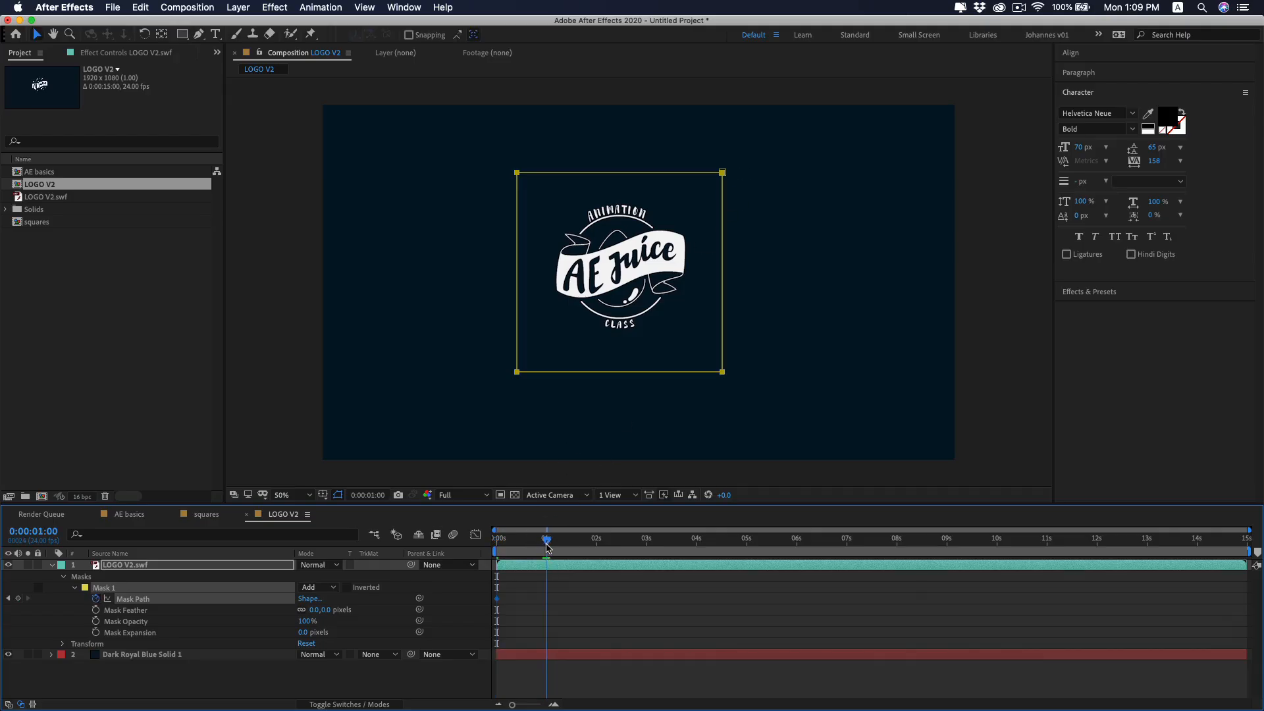
left_click_drag(536, 140, 489, 426)
left_click_drag(520, 379, 703, 372)
Preview the logo's mask animation from the beginning of the timeline.
left_click_drag(528, 544, 492, 566)
key("space")
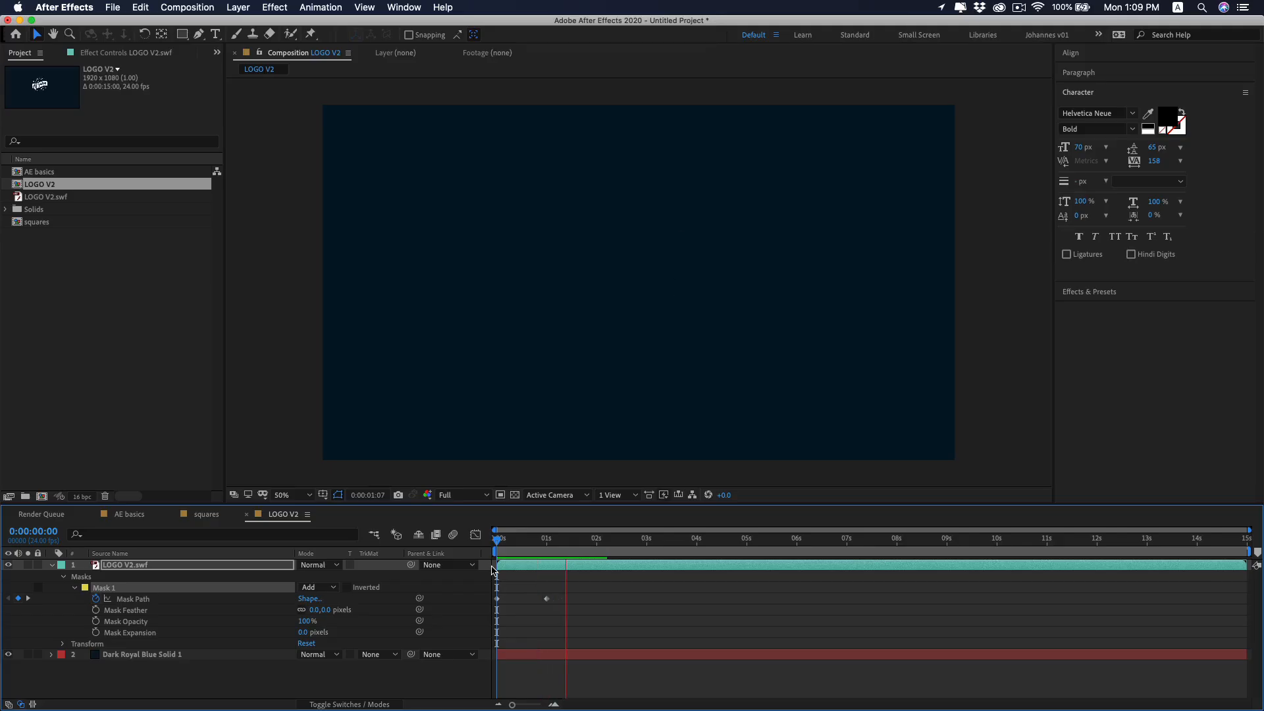
key("space")
key("space")
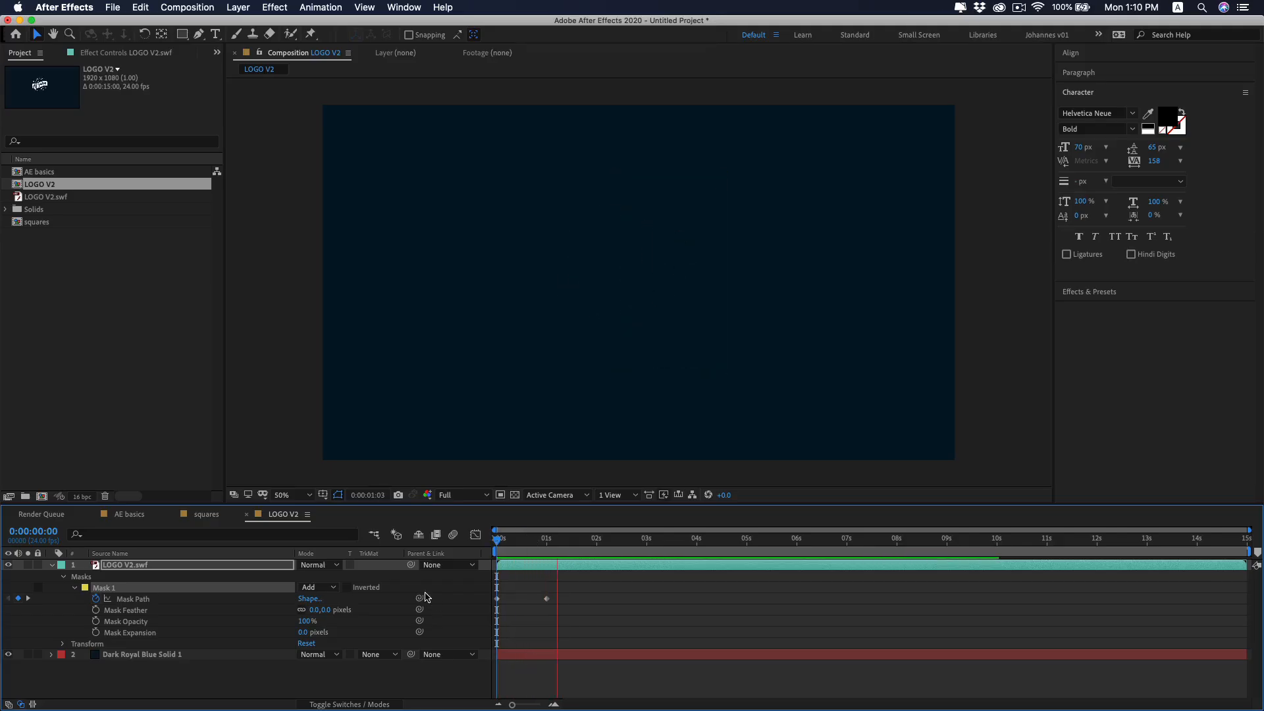
key("space")
key("space")
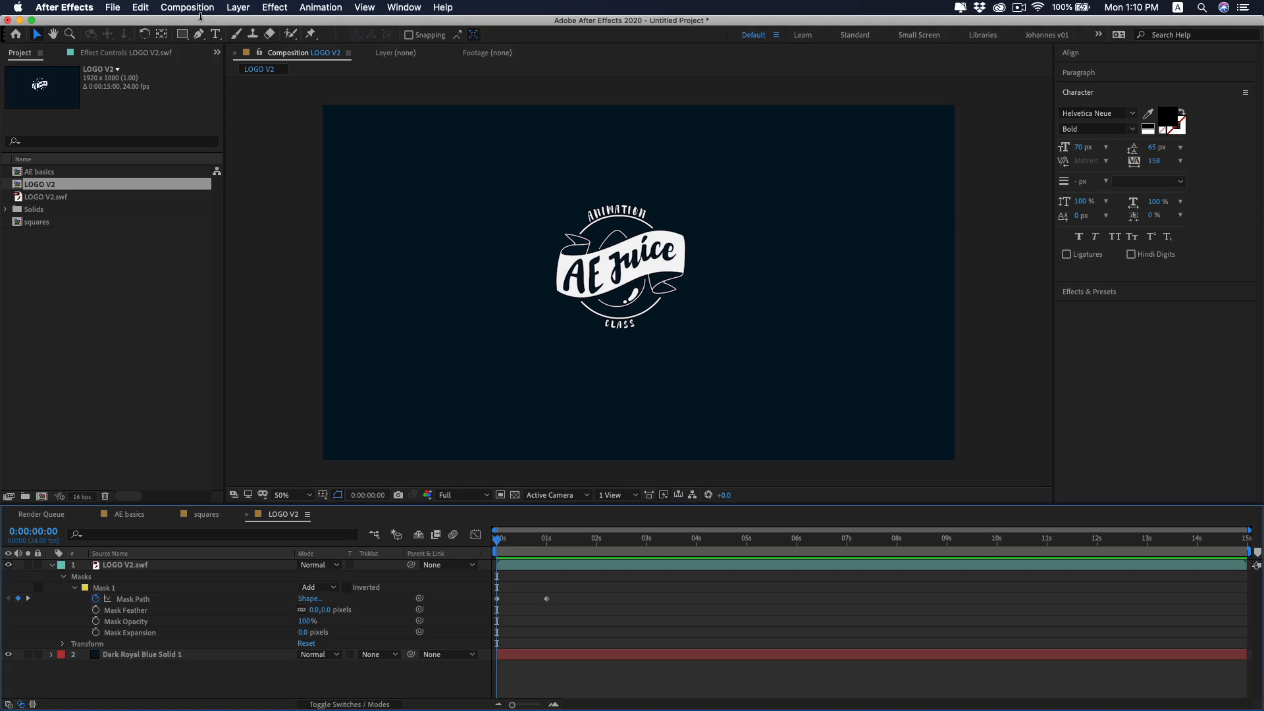
Add the LOGO V2 composition to the render queue and set its output module format to QuickTime.
left_click(191, 7)
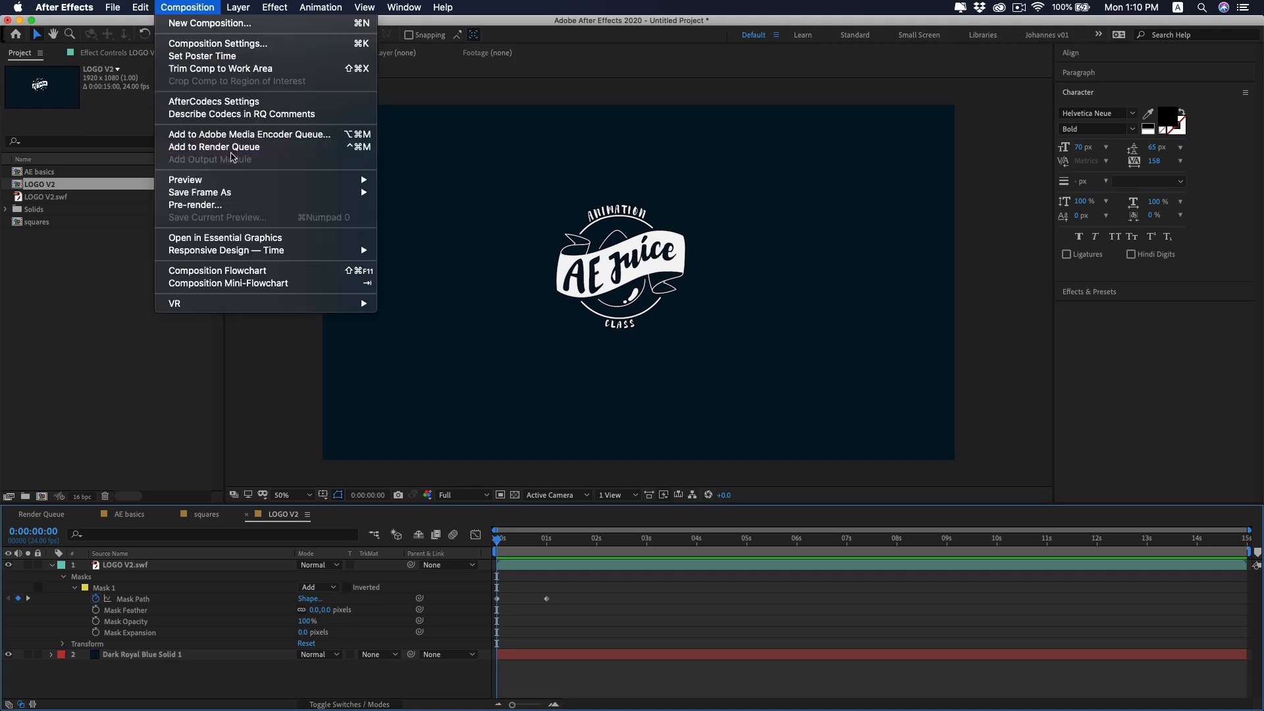
left_click(239, 153)
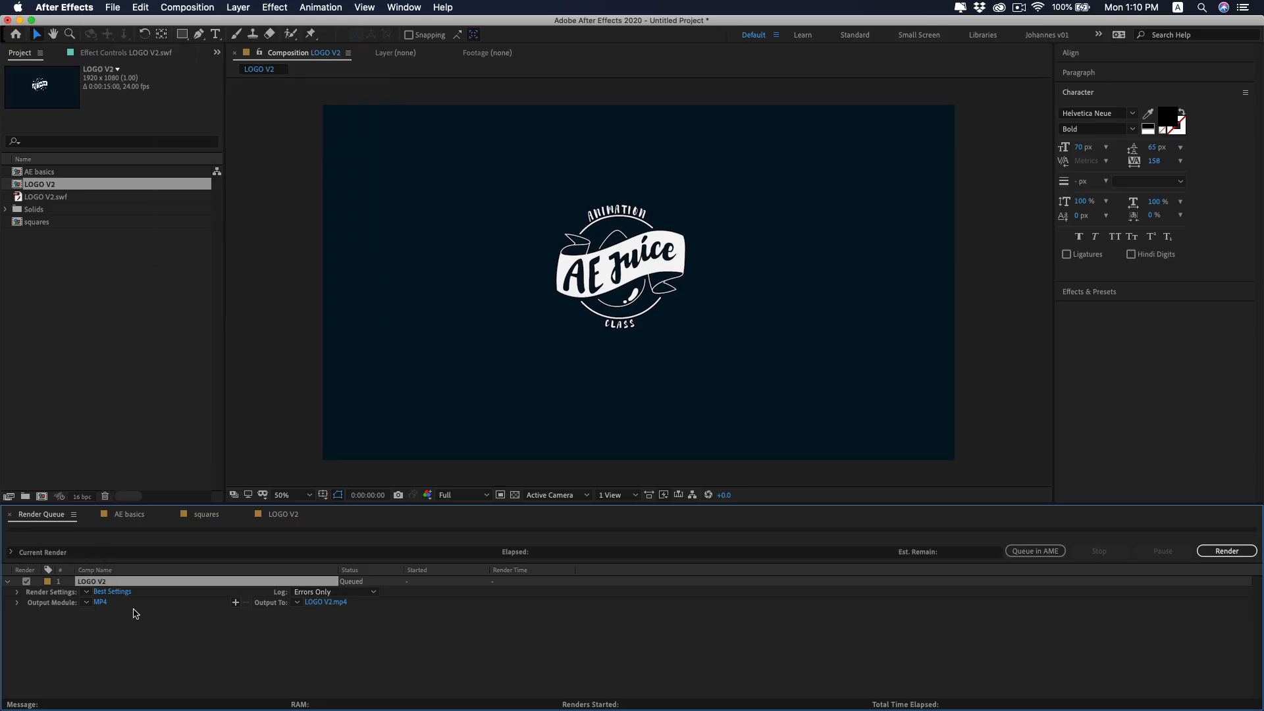
left_click(100, 602)
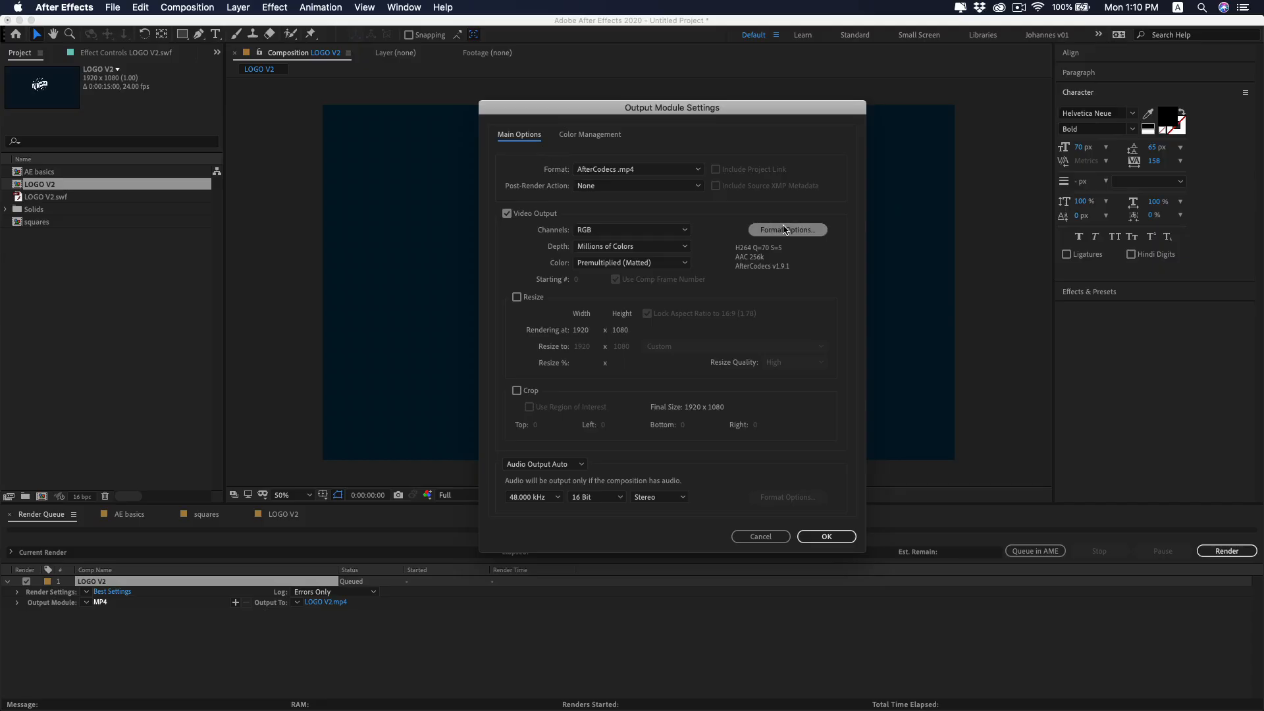
left_click(656, 170)
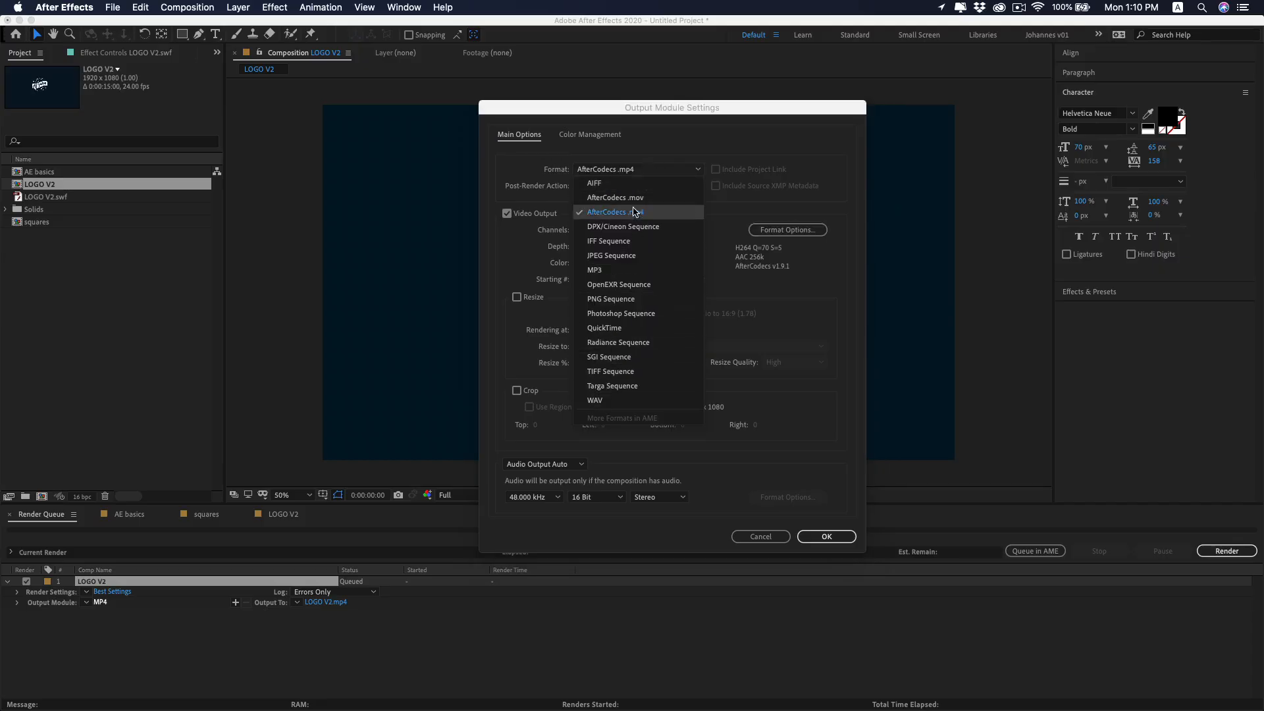
left_click(626, 330)
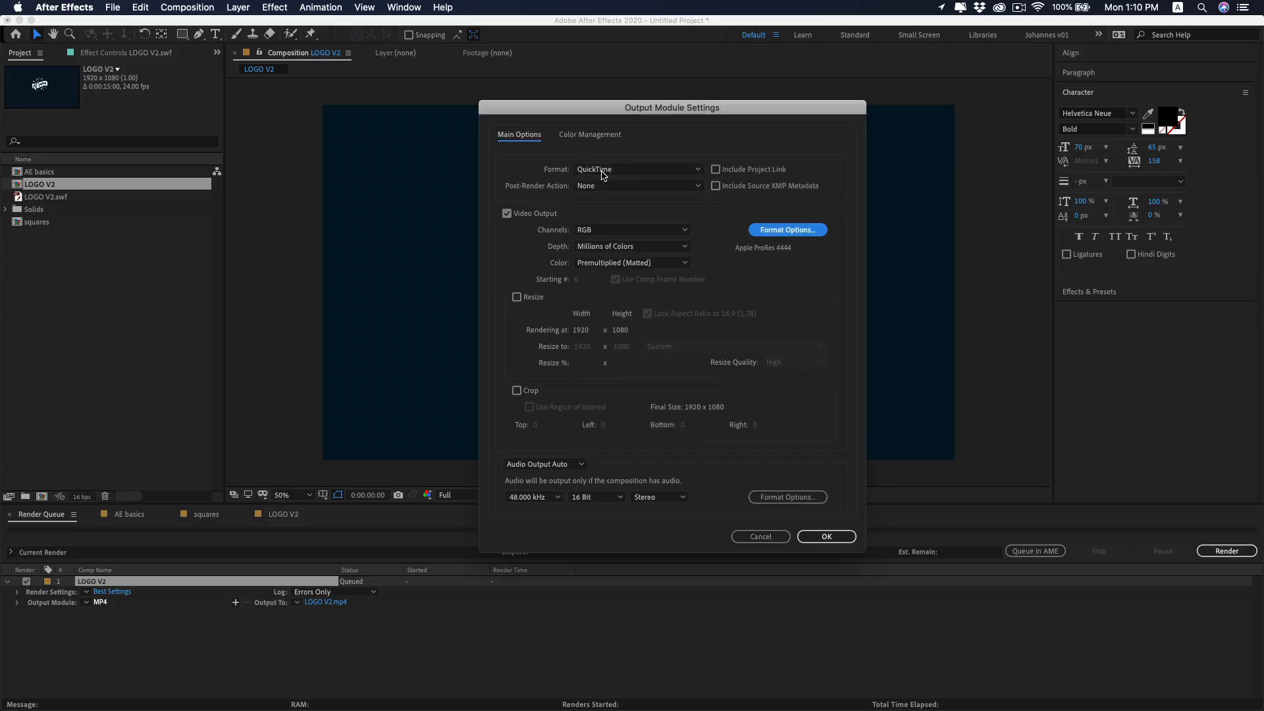
Set the QuickTime video codec to Apple ProRes 422 and apply the output module settings.
left_click(795, 237)
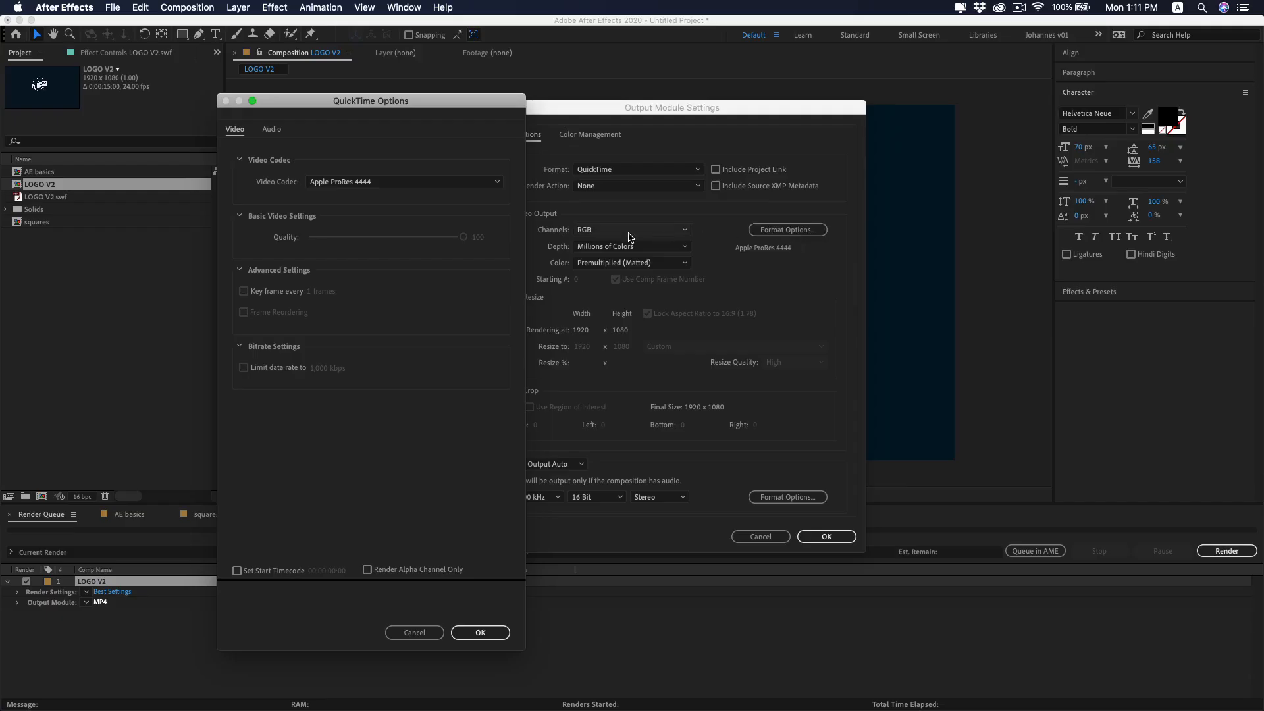
left_click(478, 184)
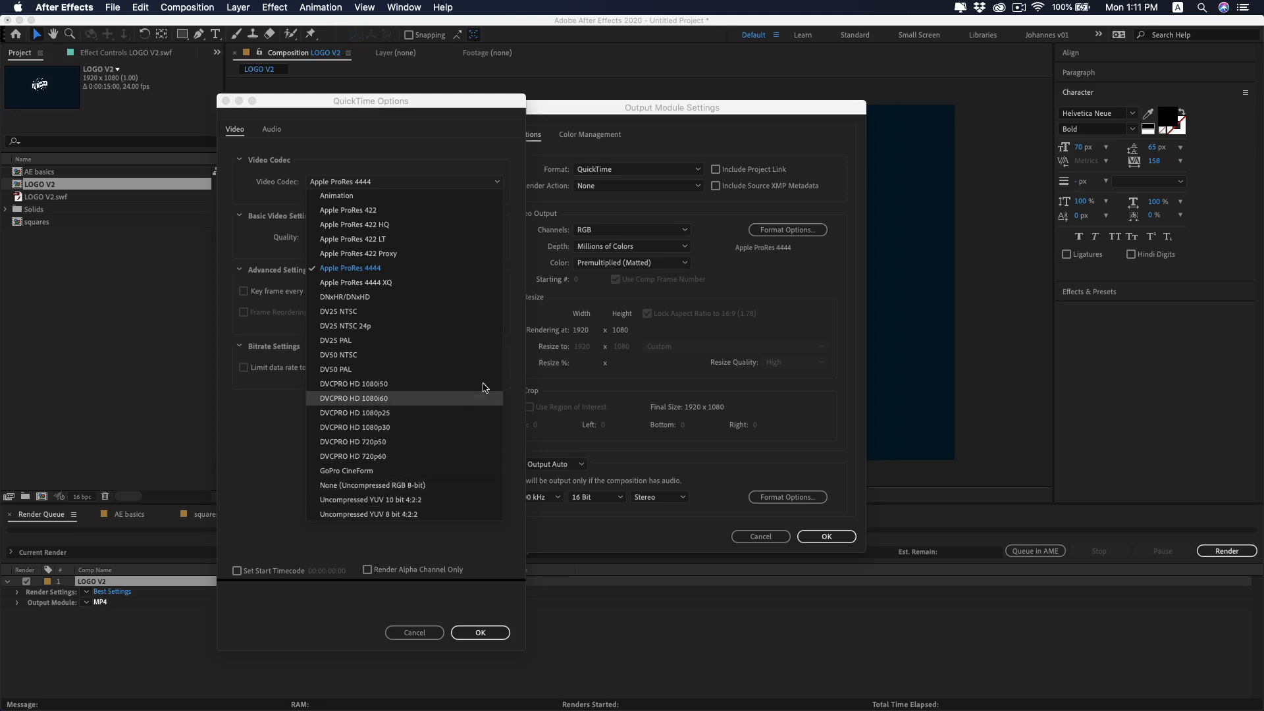
left_click(382, 212)
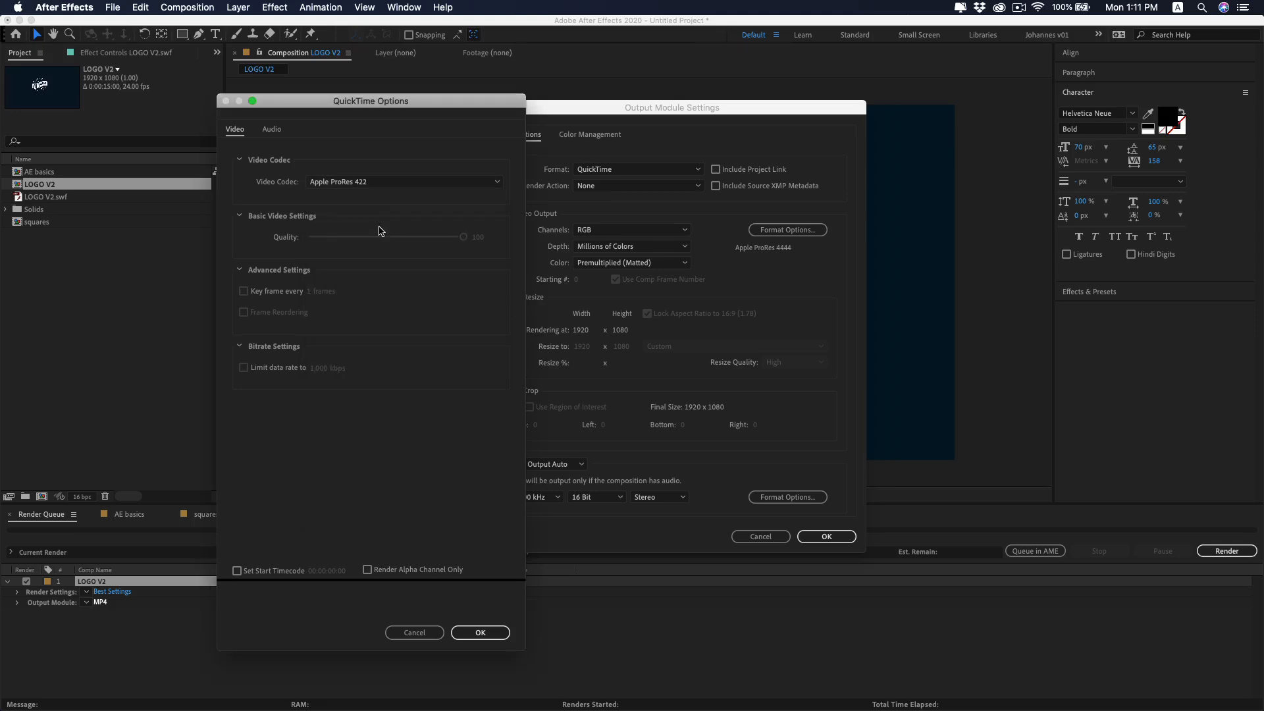
left_click(480, 632)
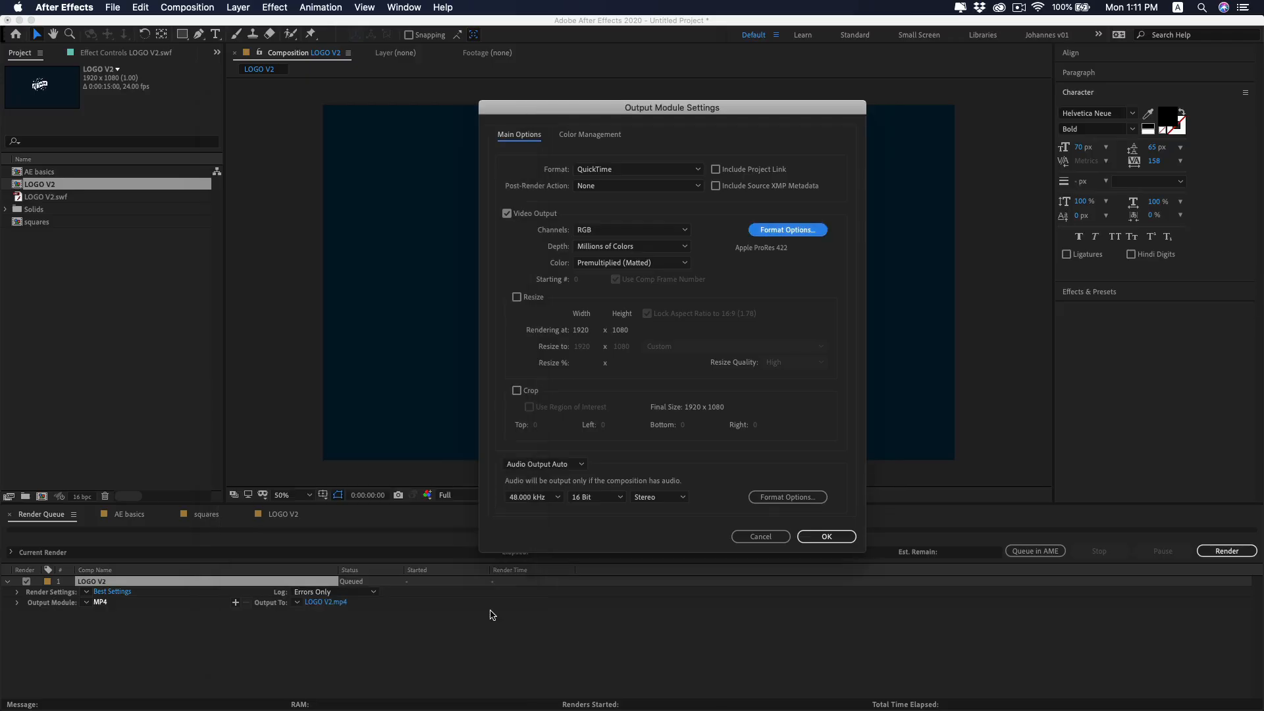
left_click(827, 537)
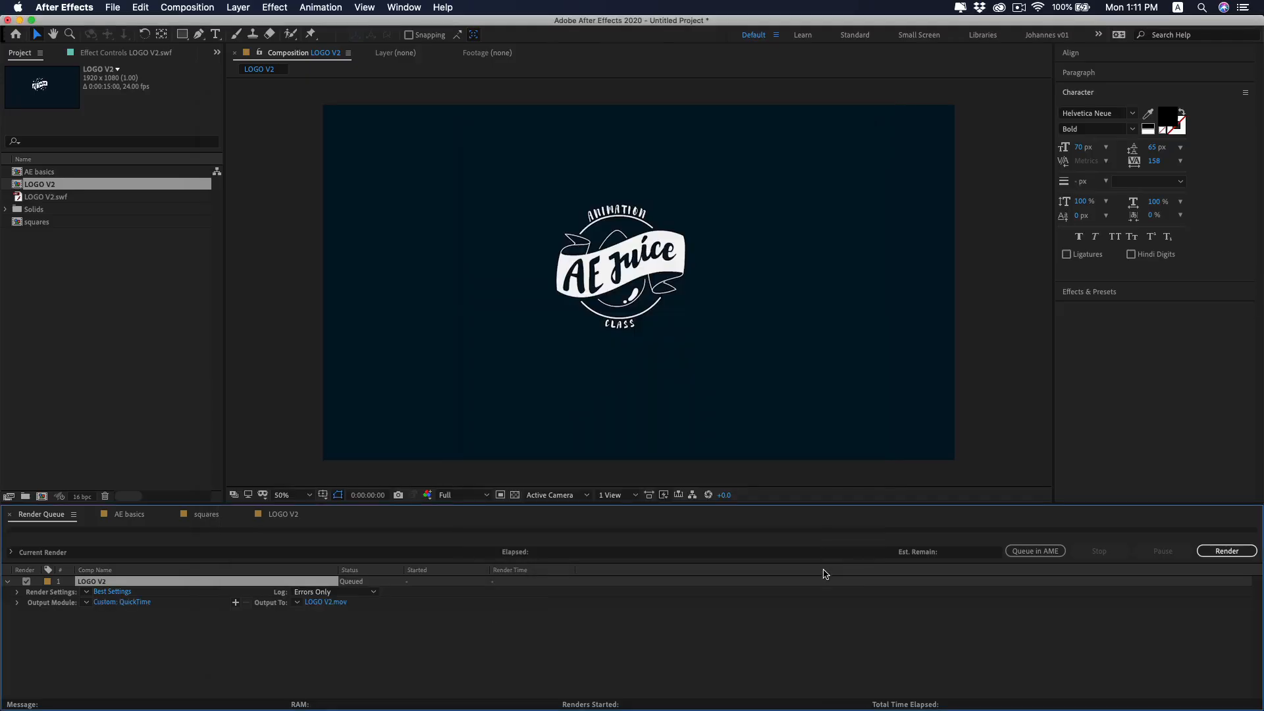
Choose the save location for the output file LOGO V2.mov and render the queued composition.
left_click(325, 602)
left_click(1156, 613)
left_click(1224, 552)
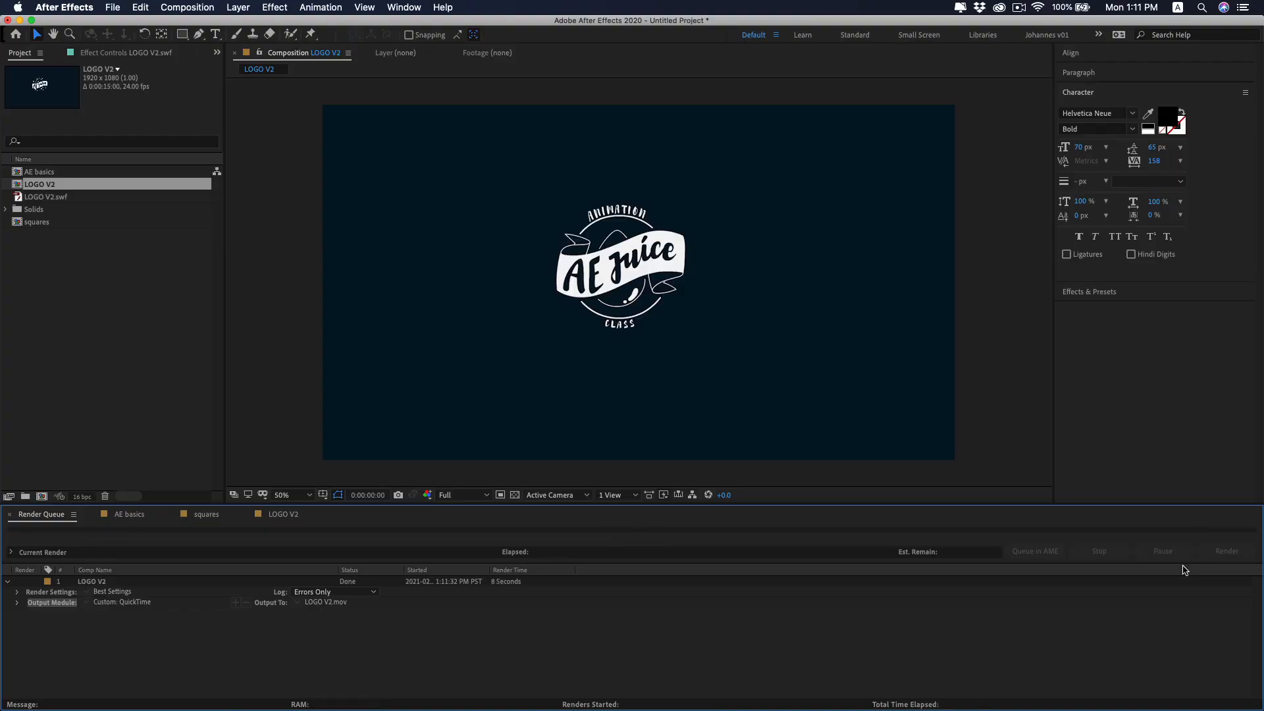